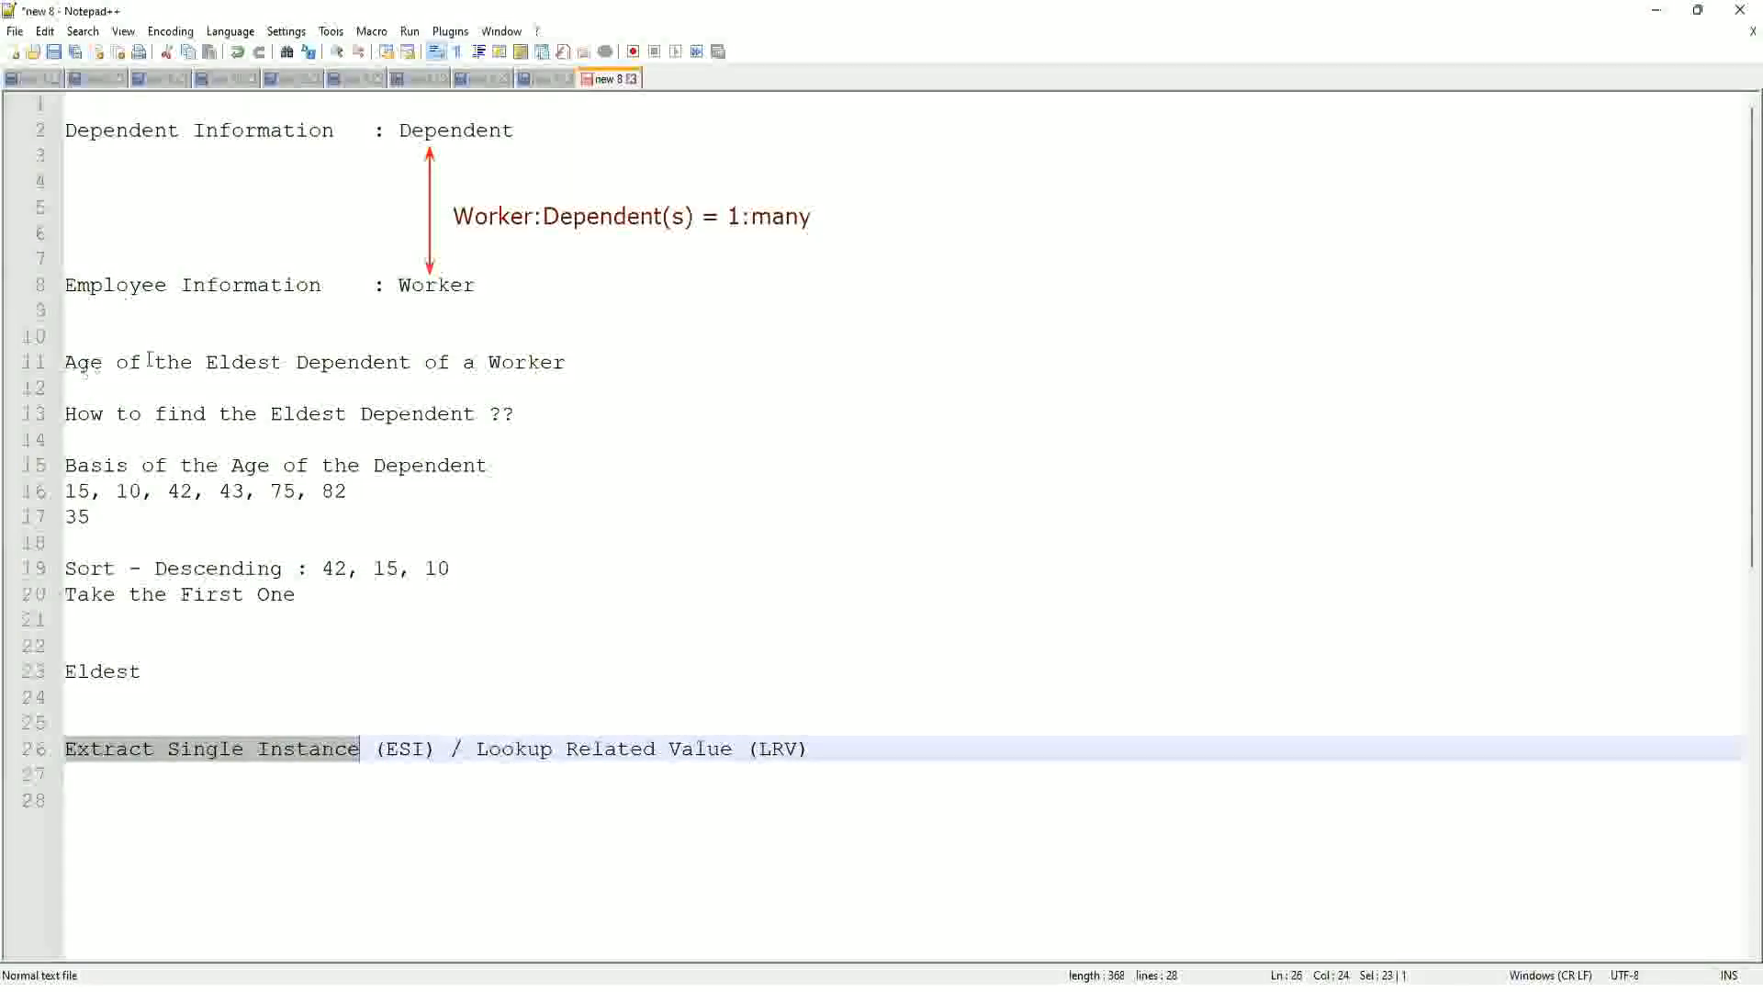
Step: Start a proxy session acting as the selected worker and confirm it
{"action": "left_click", "coordinate": [582, 361]}
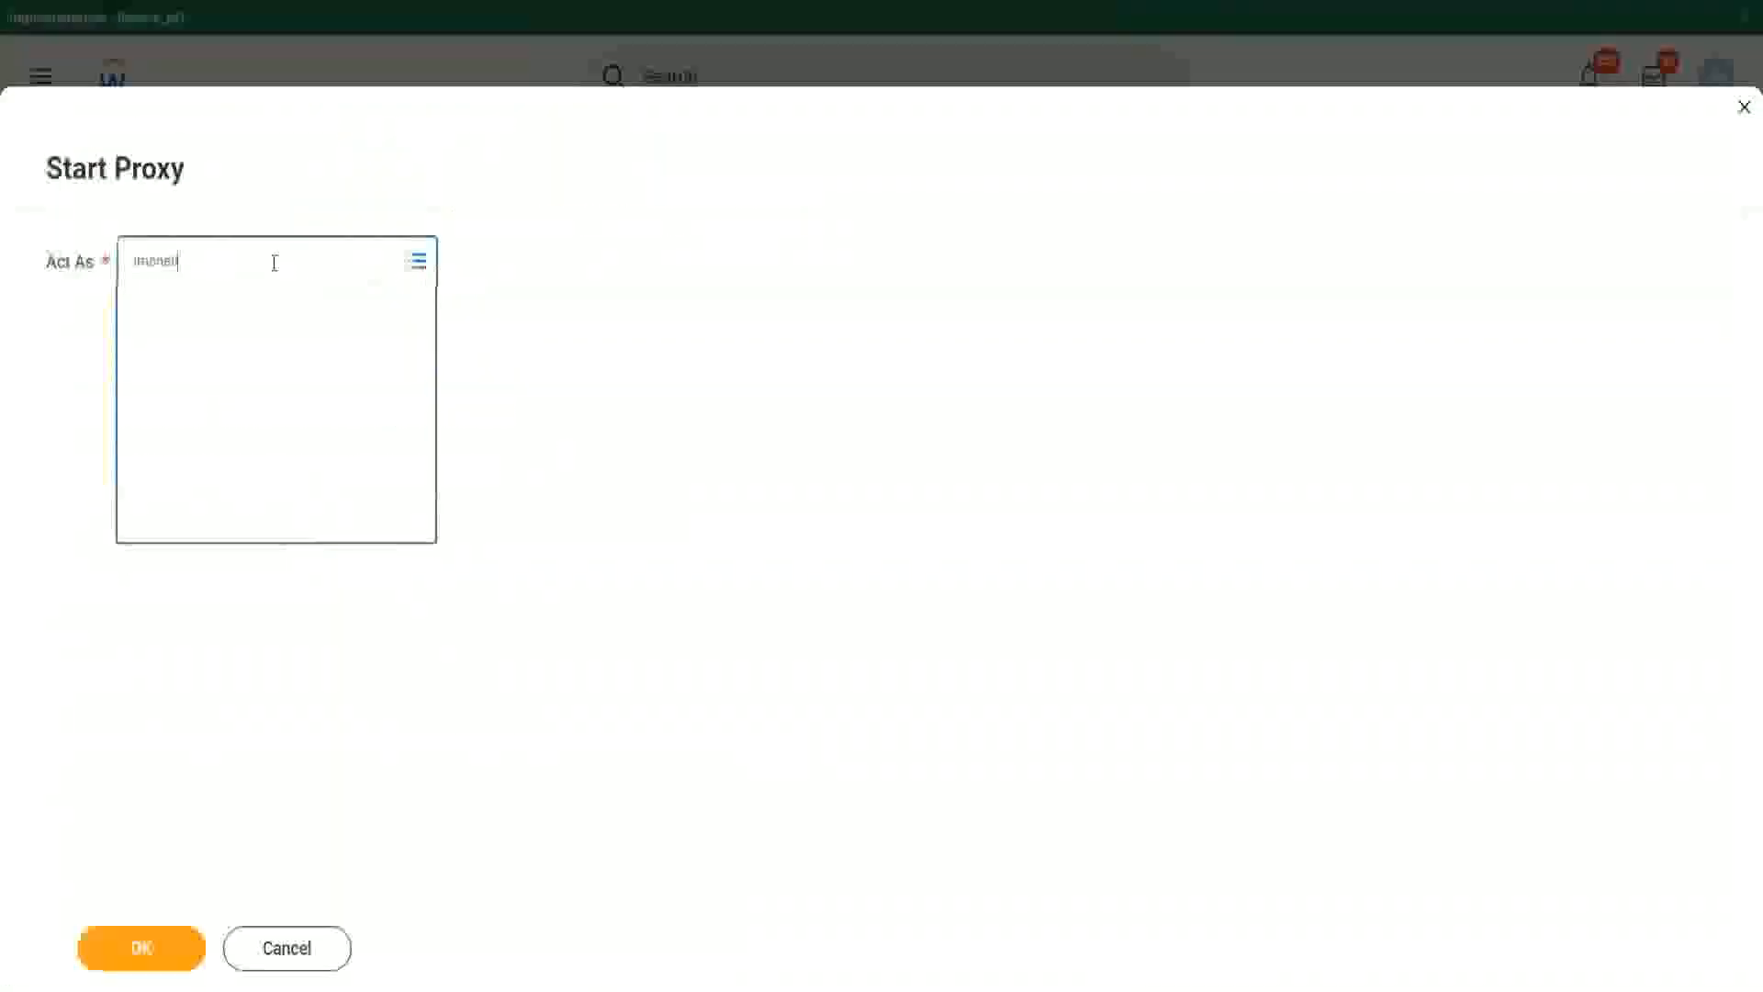
{"action": "key", "text": "Return"}
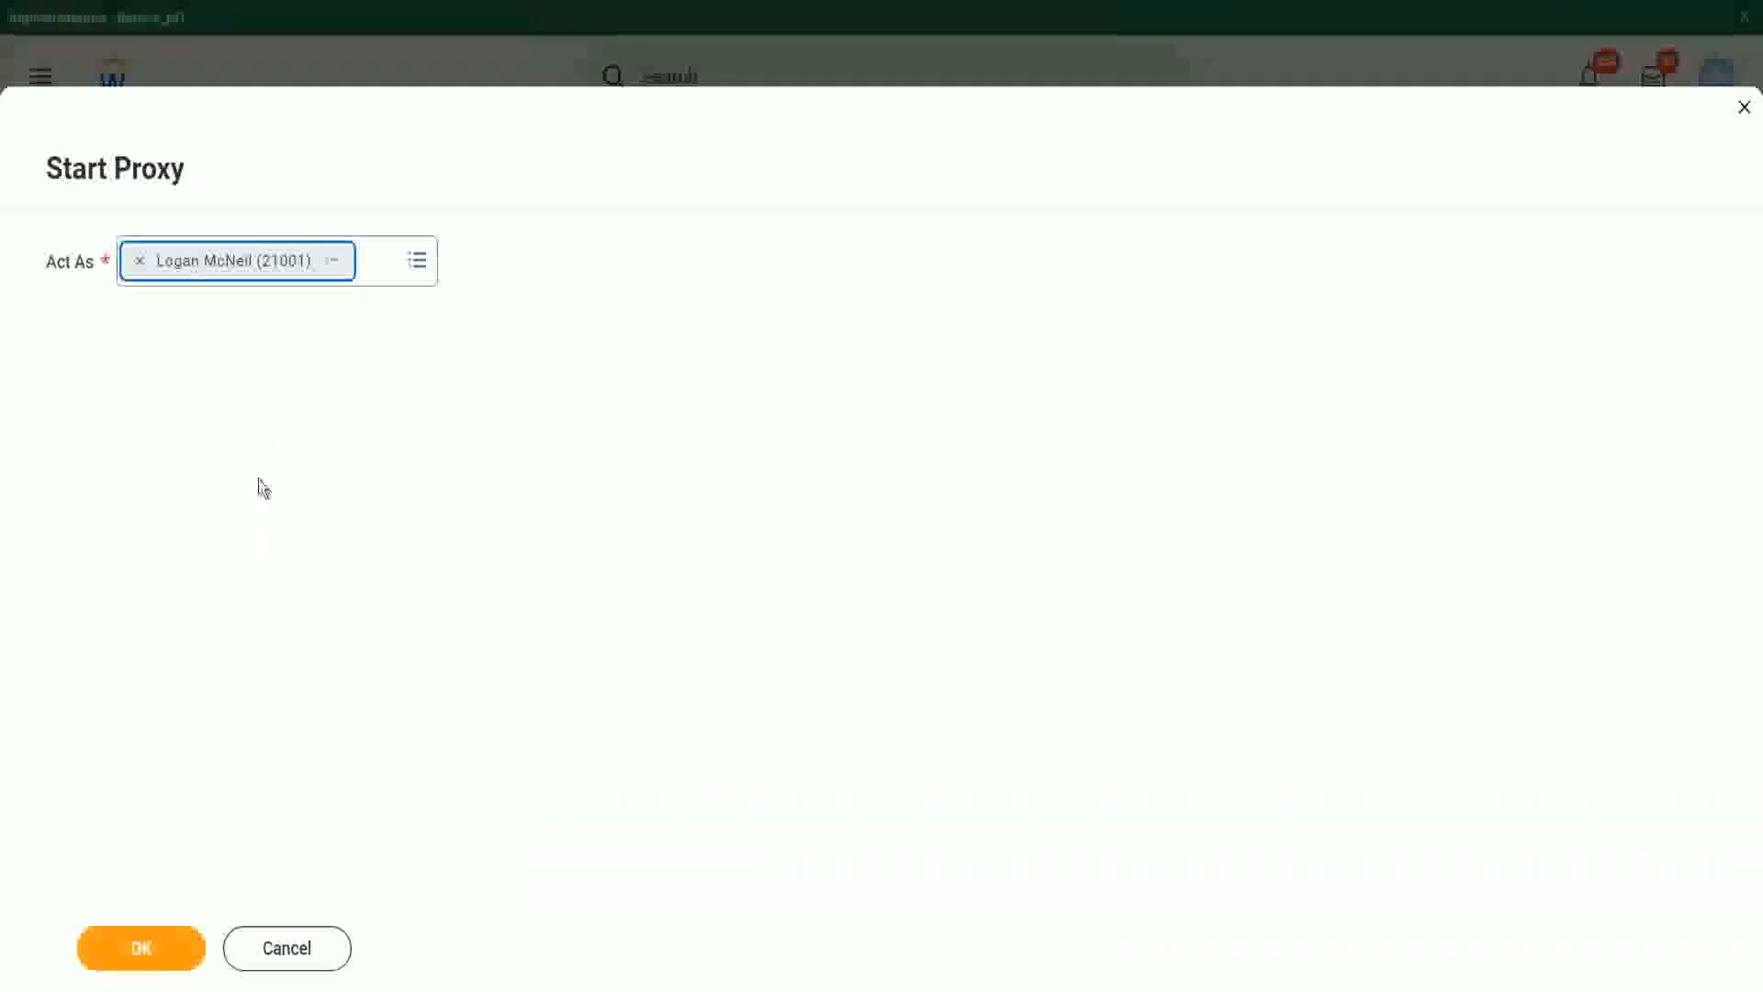
{"action": "left_click", "coordinate": [146, 959]}
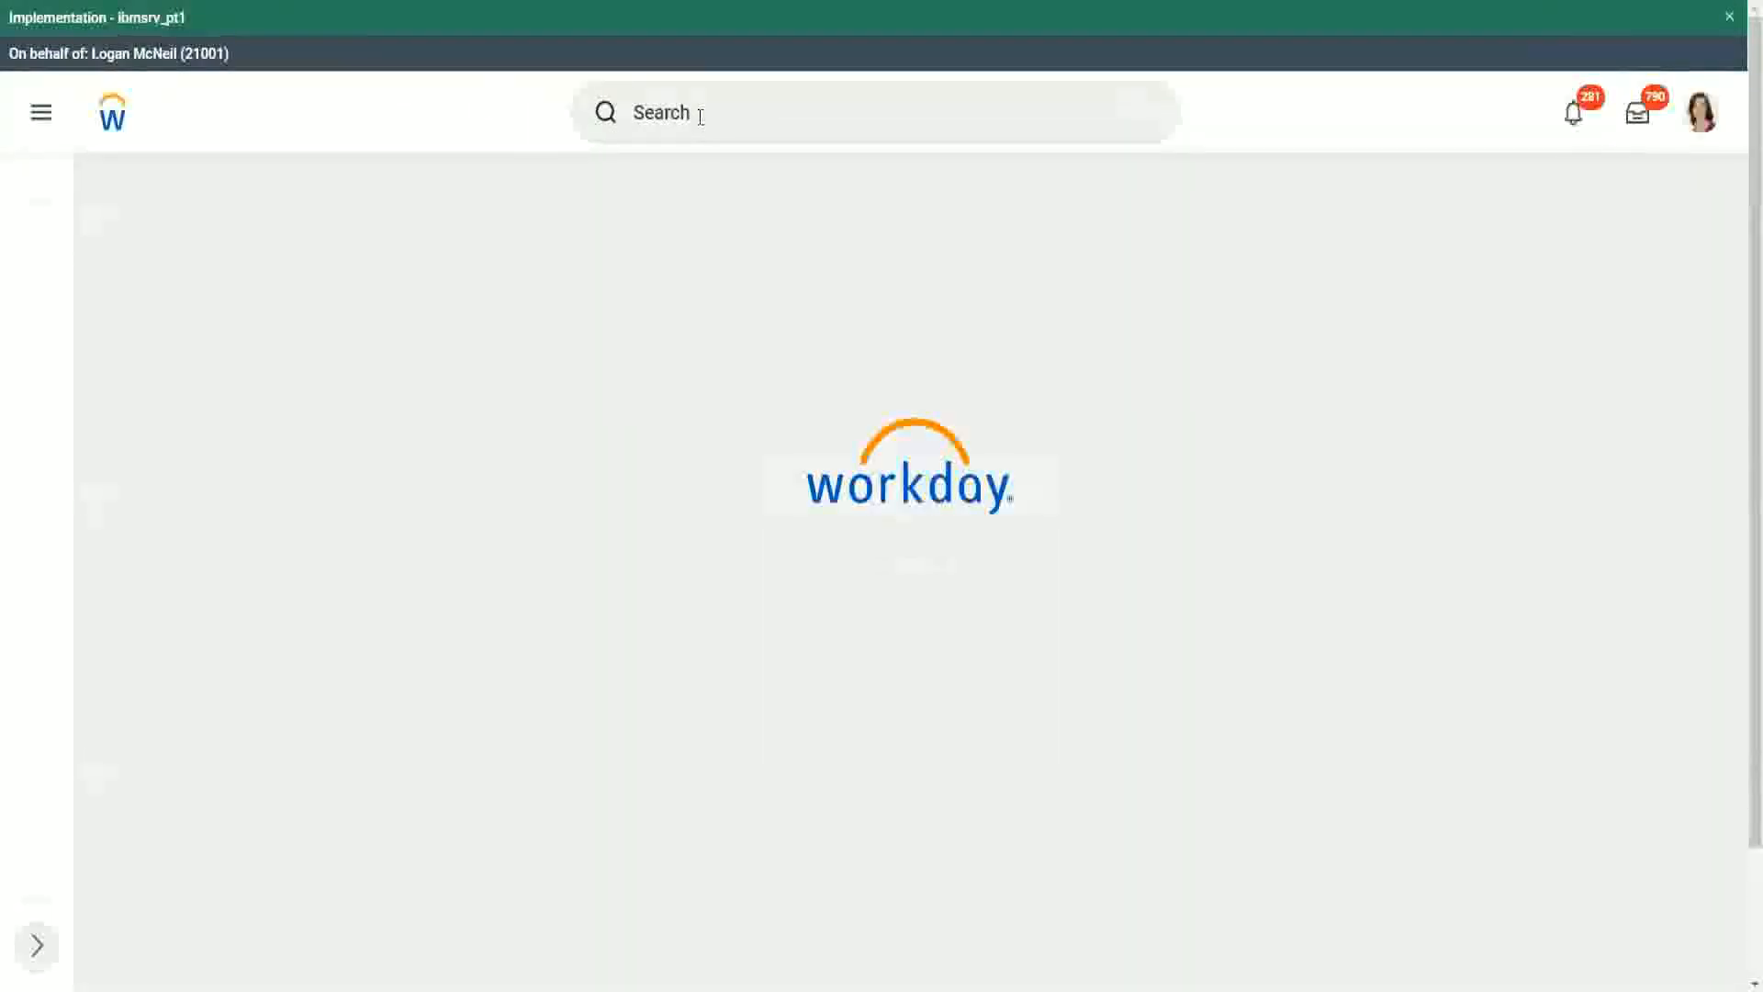
Step: Search for reports with "rd: ww" and open the WW Base Pay Details custom report definition
{"action": "left_click", "coordinate": [700, 114]}
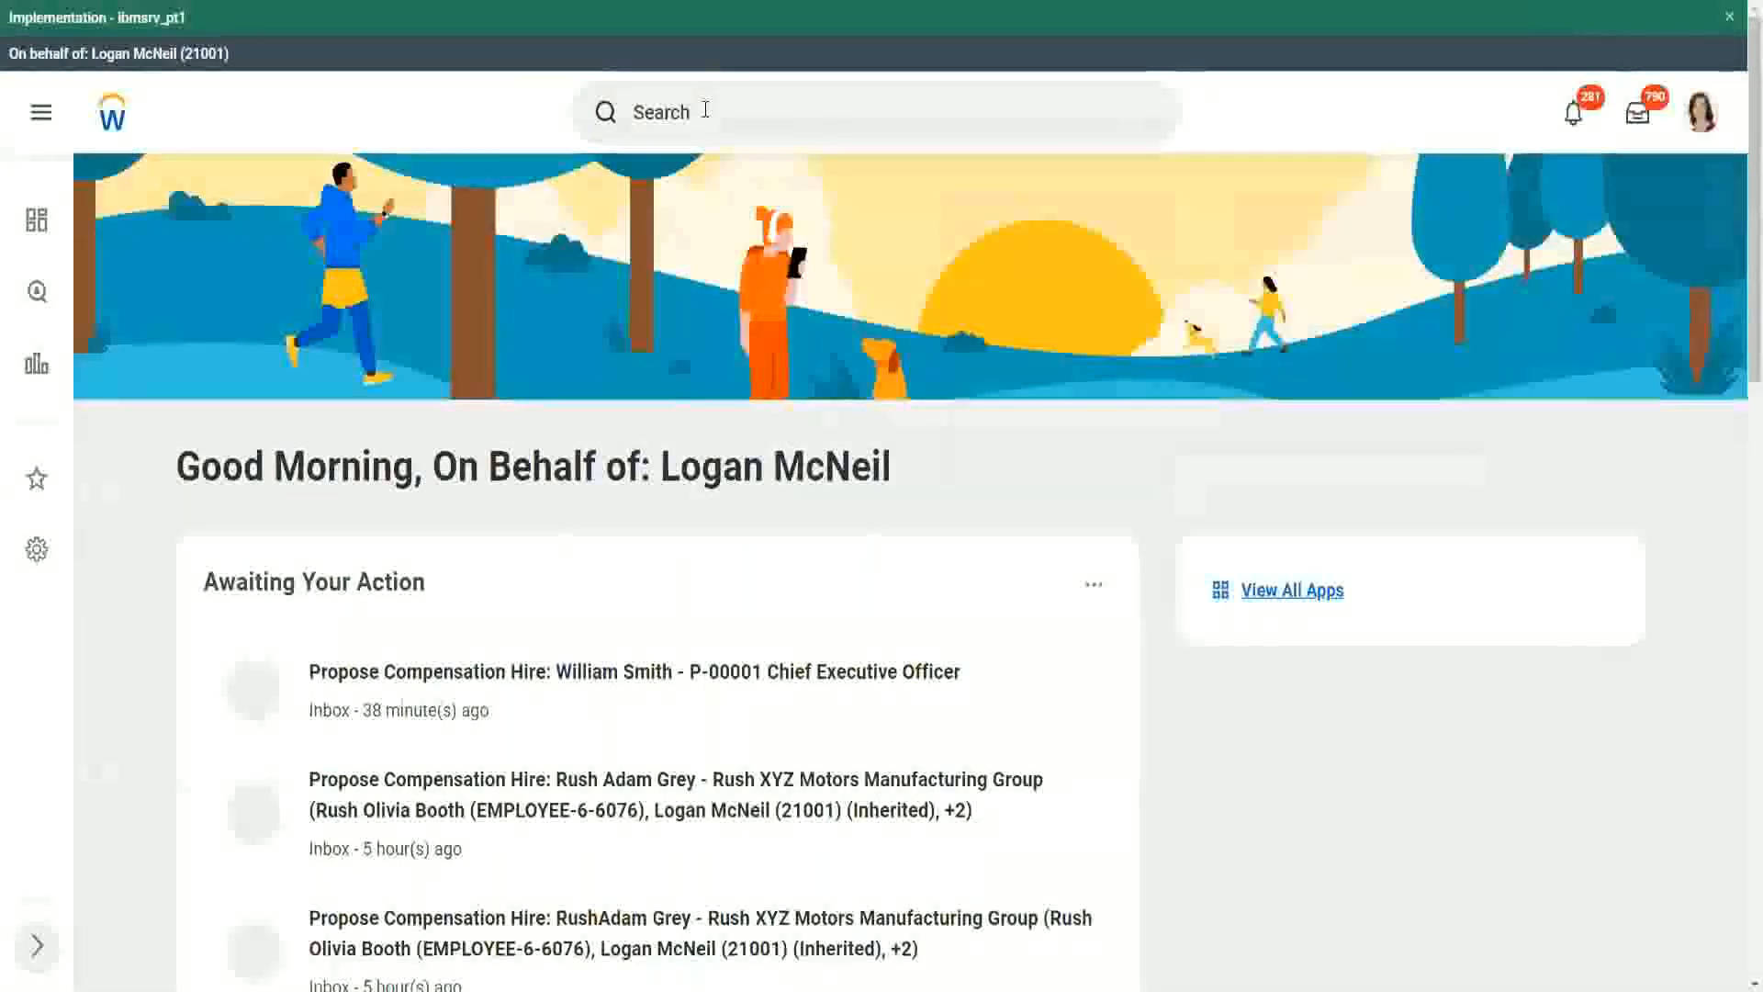
{"action": "scroll", "coordinate": [682, 149], "scroll_direction": "down", "scroll_amount": 9}
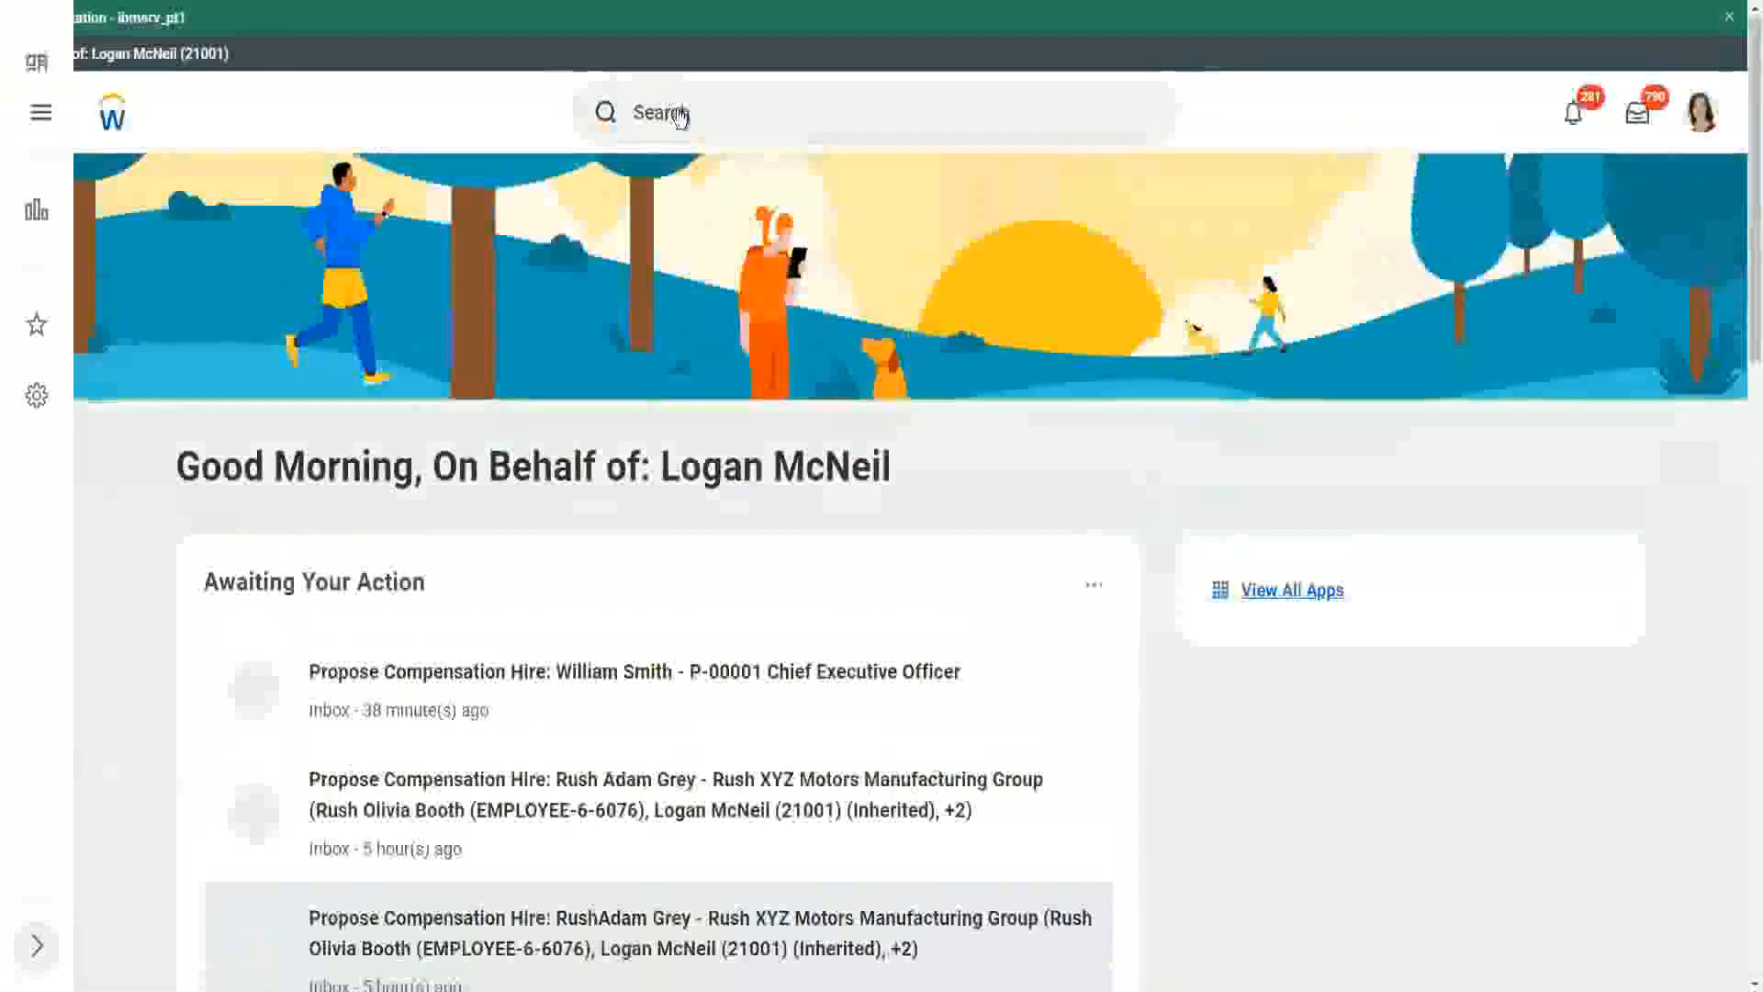
{"action": "left_click", "coordinate": [731, 112]}
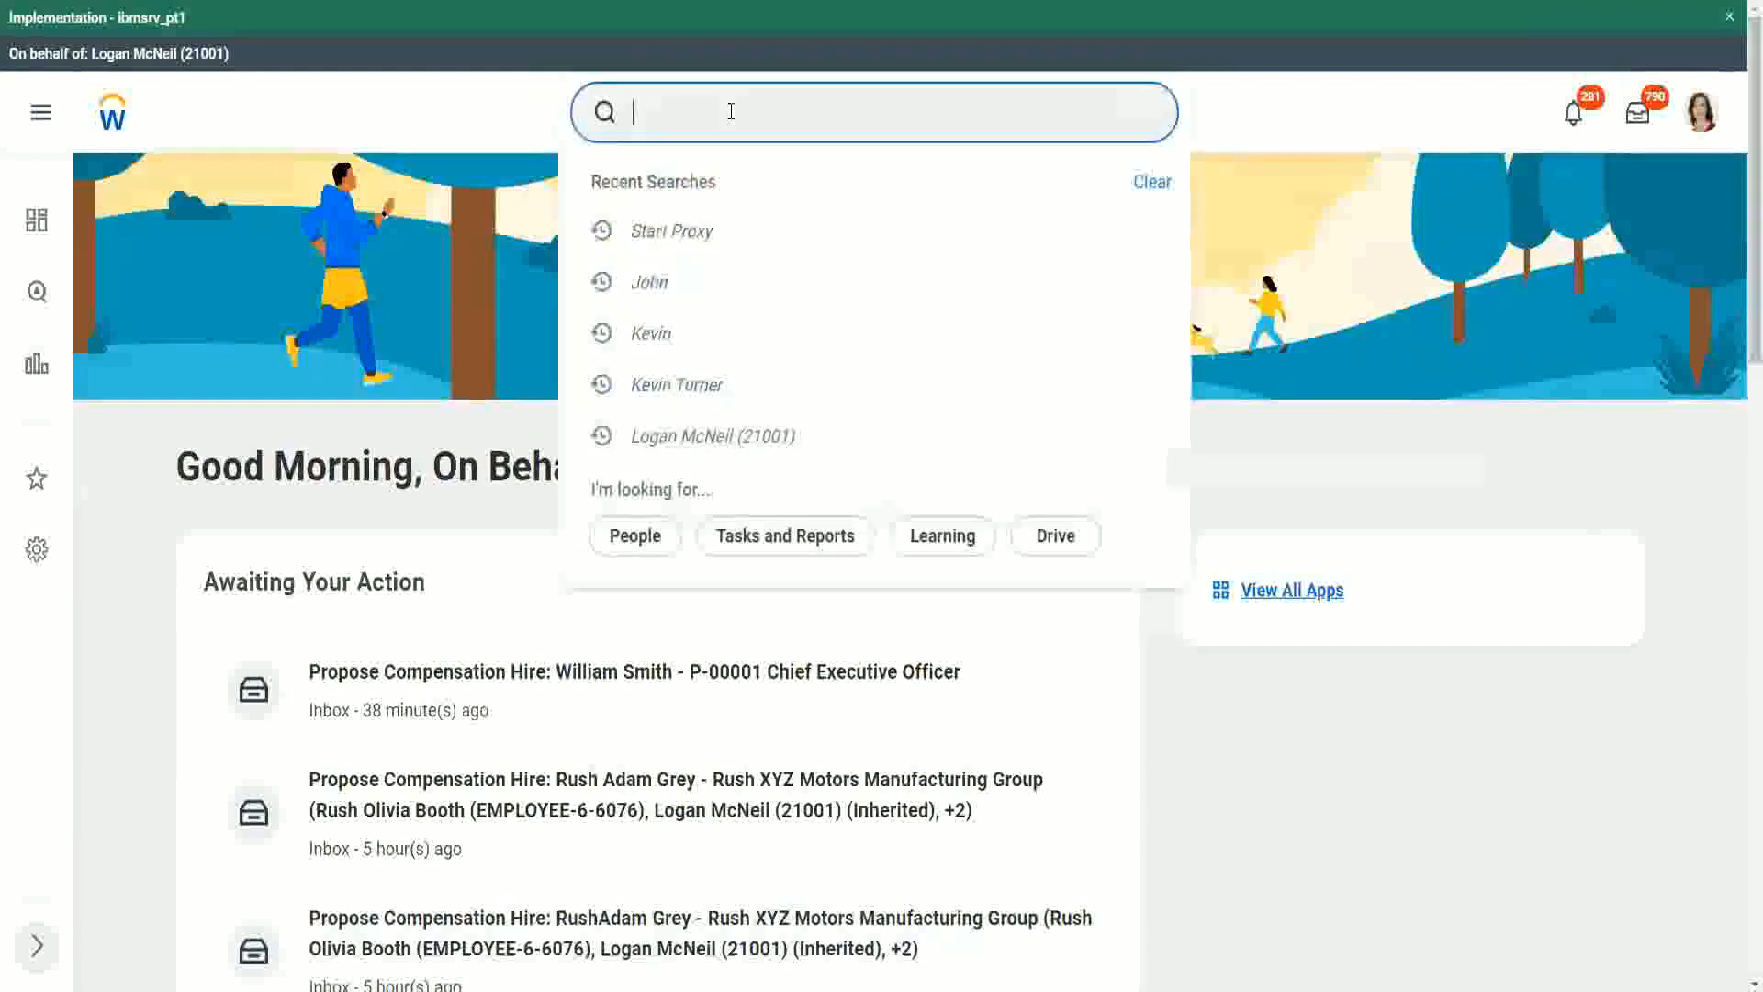
{"action": "type", "text": "rd: ww"}
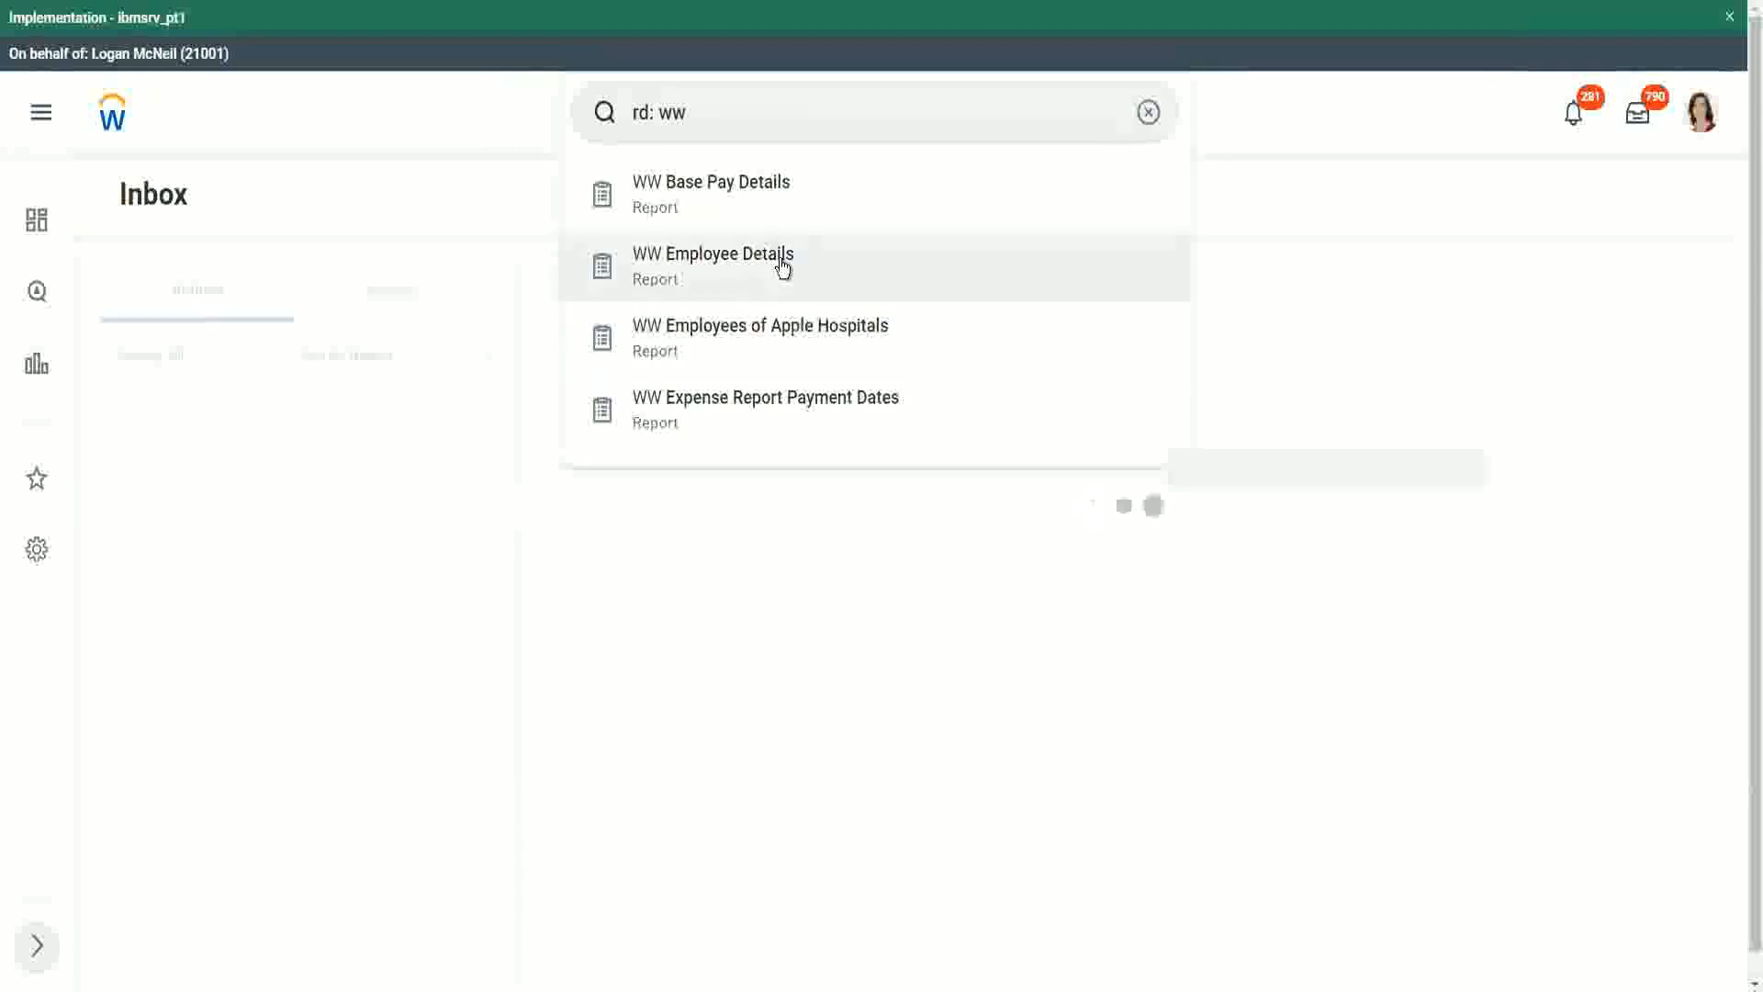
{"action": "left_click", "coordinate": [776, 189]}
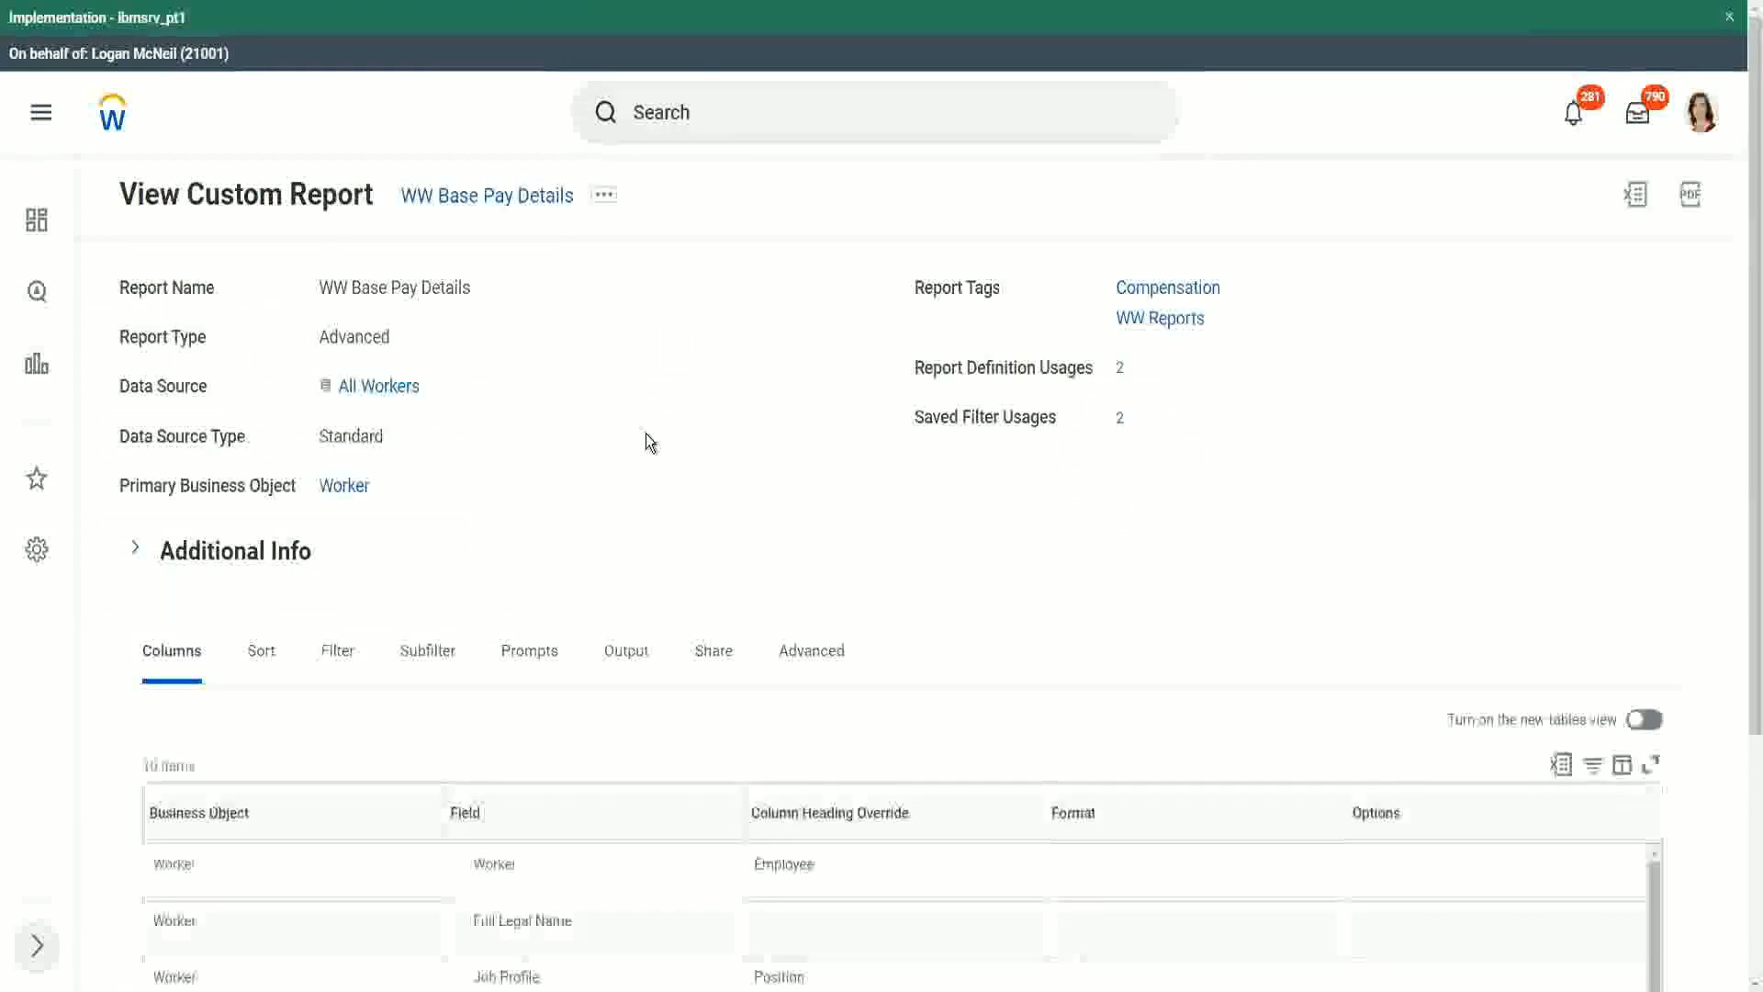
Step: Review the report's columns, then run WW Base Pay Details with its default hire date prompts
{"action": "scroll", "coordinate": [647, 435], "scroll_direction": "down", "scroll_amount": 5}
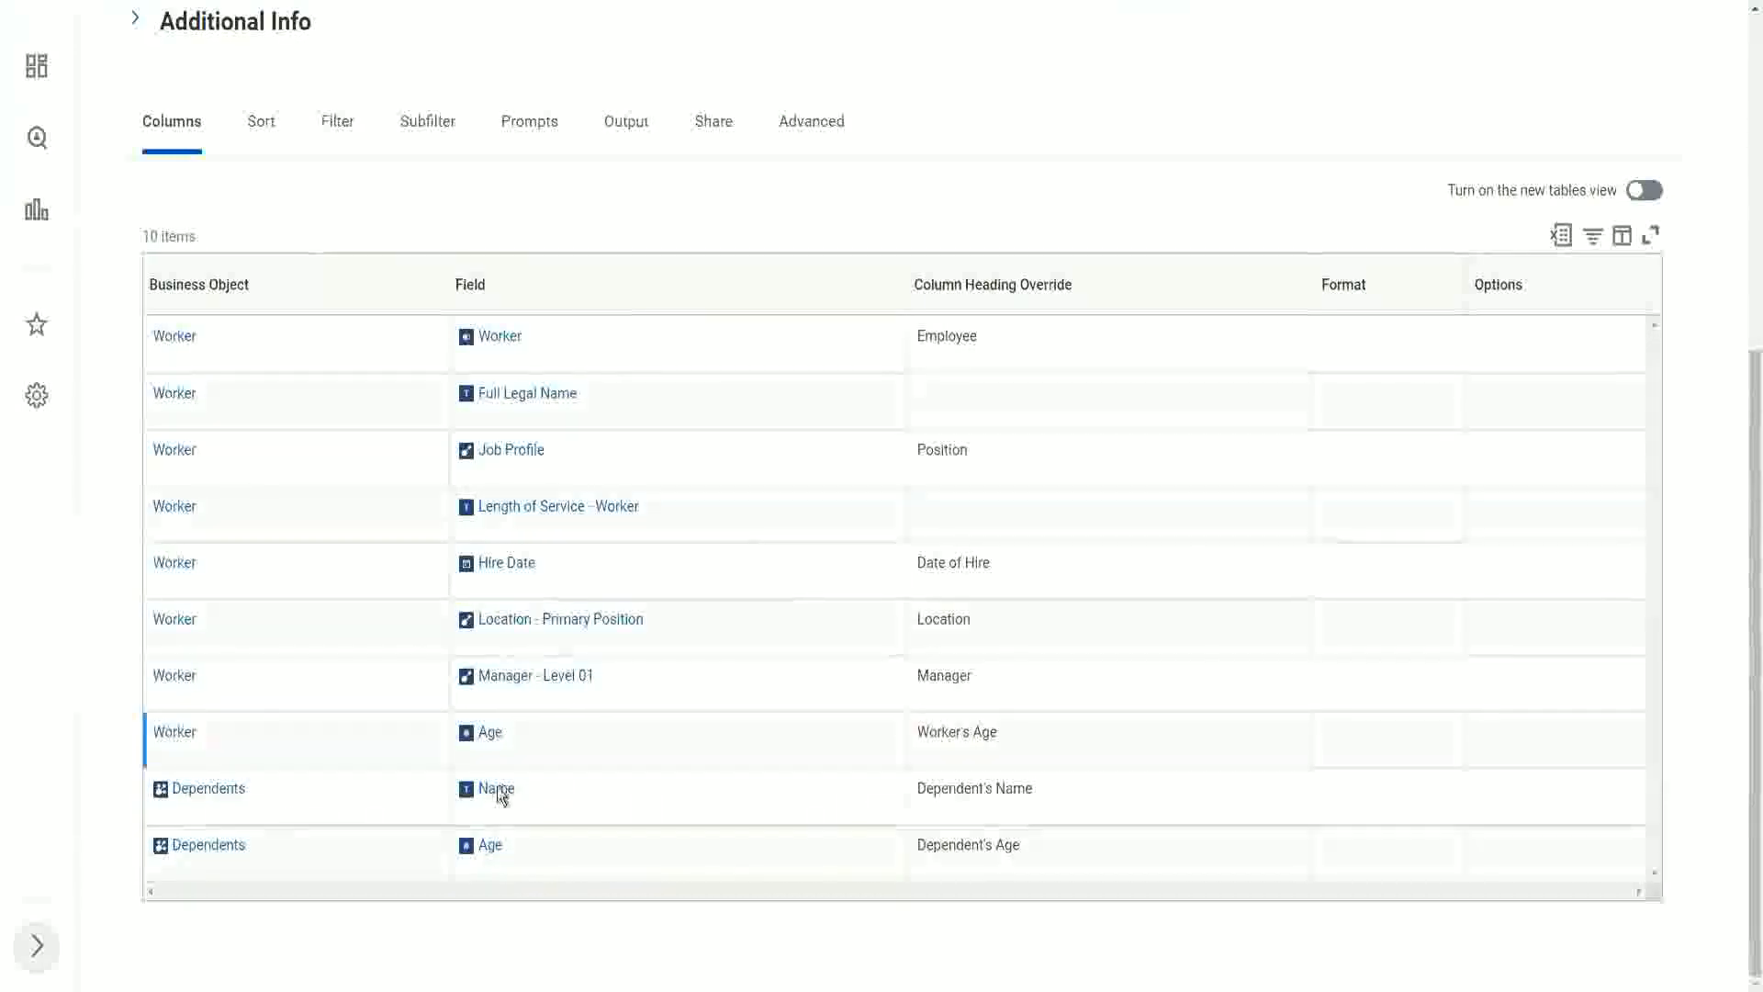
{"action": "scroll", "coordinate": [734, 606], "scroll_direction": "up", "scroll_amount": 1}
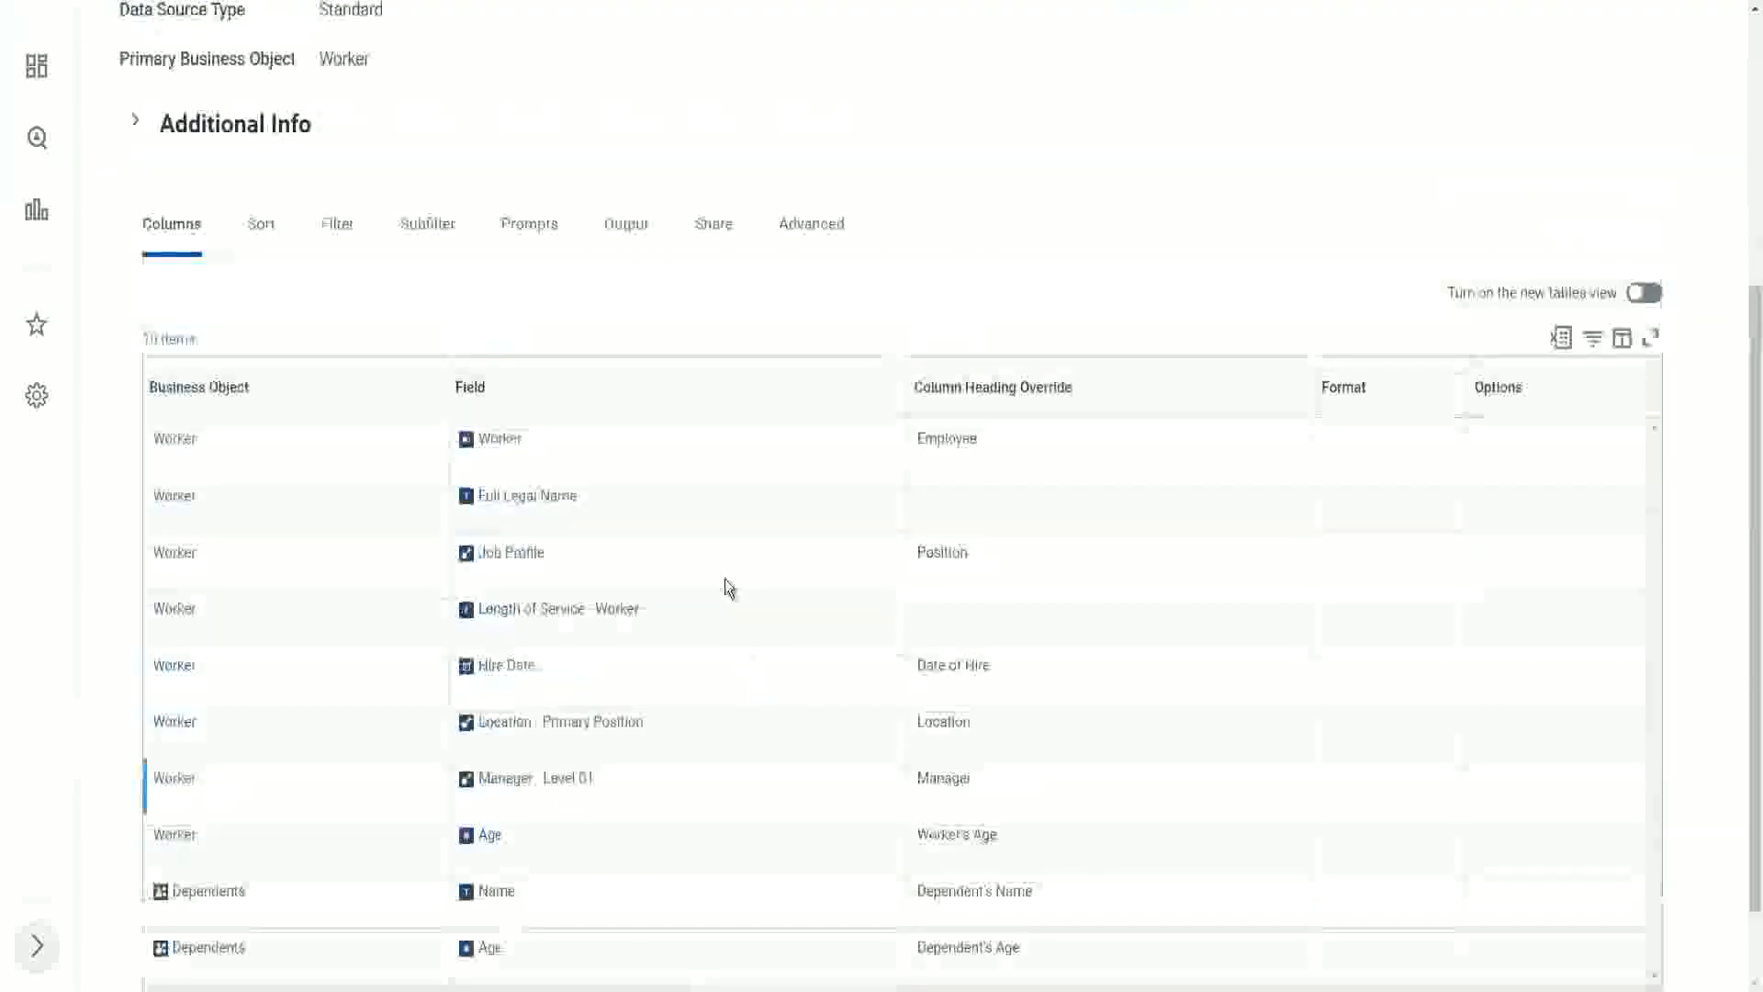
{"action": "scroll", "coordinate": [729, 588], "scroll_direction": "up", "scroll_amount": 4}
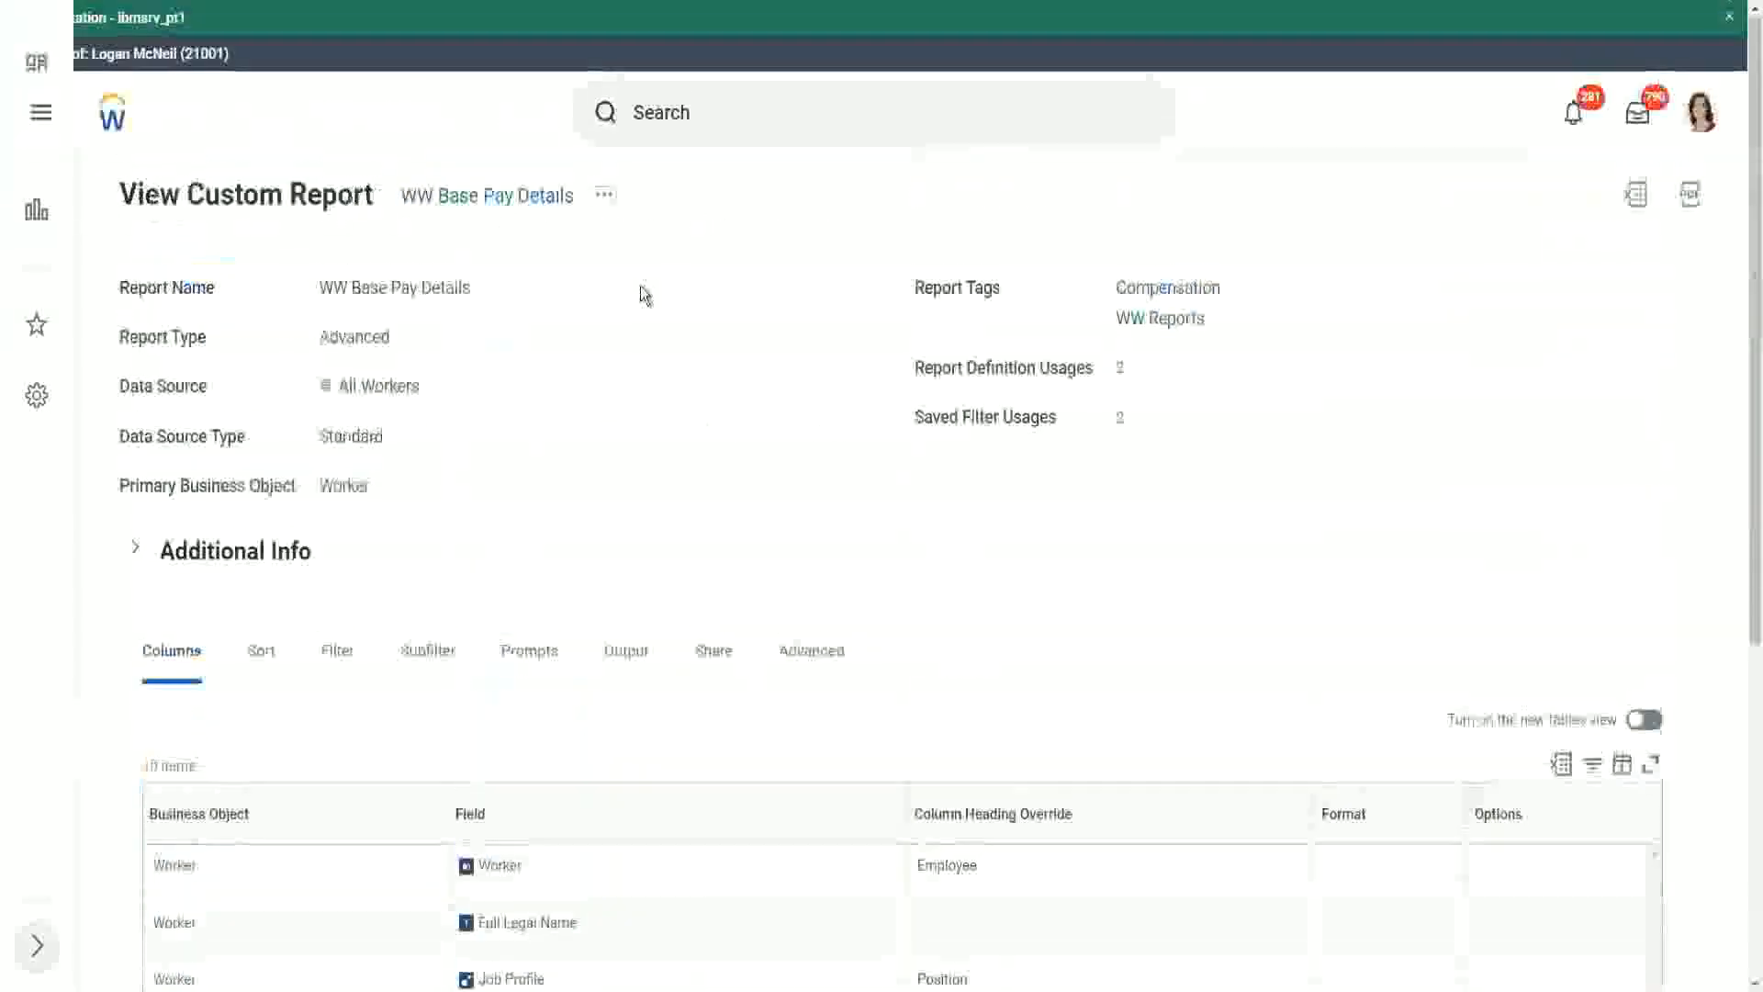
{"action": "left_click", "coordinate": [607, 196]}
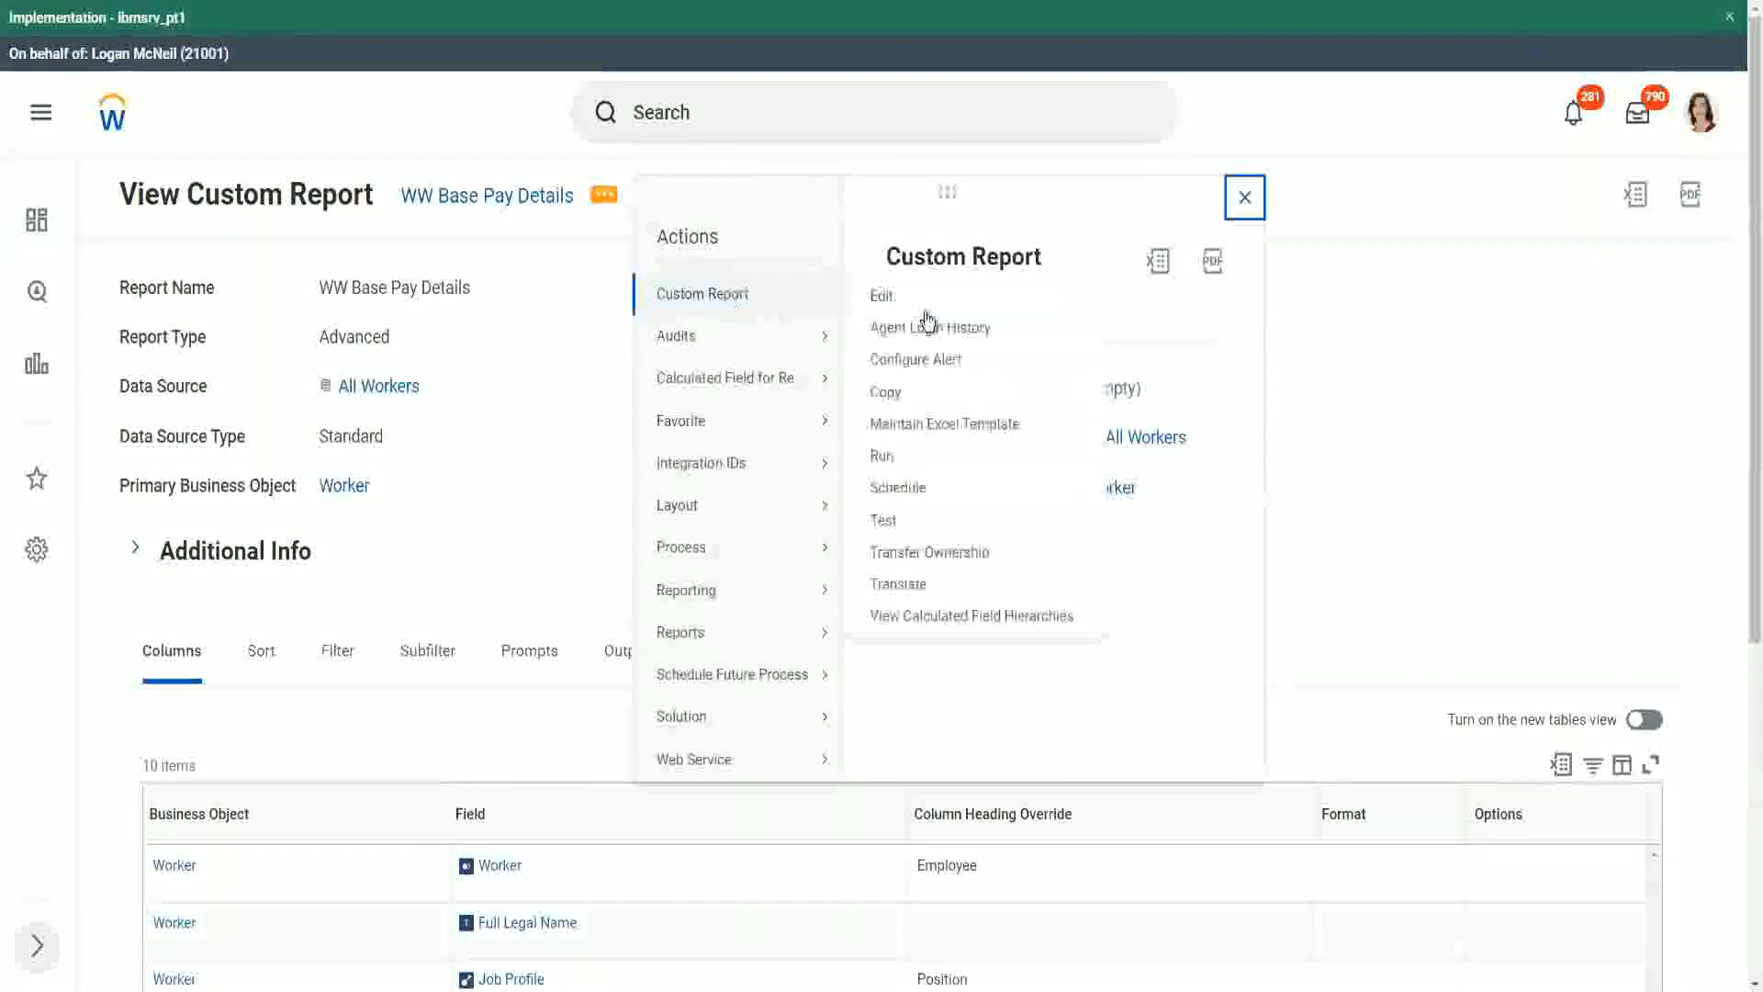
{"action": "left_click", "coordinate": [883, 459]}
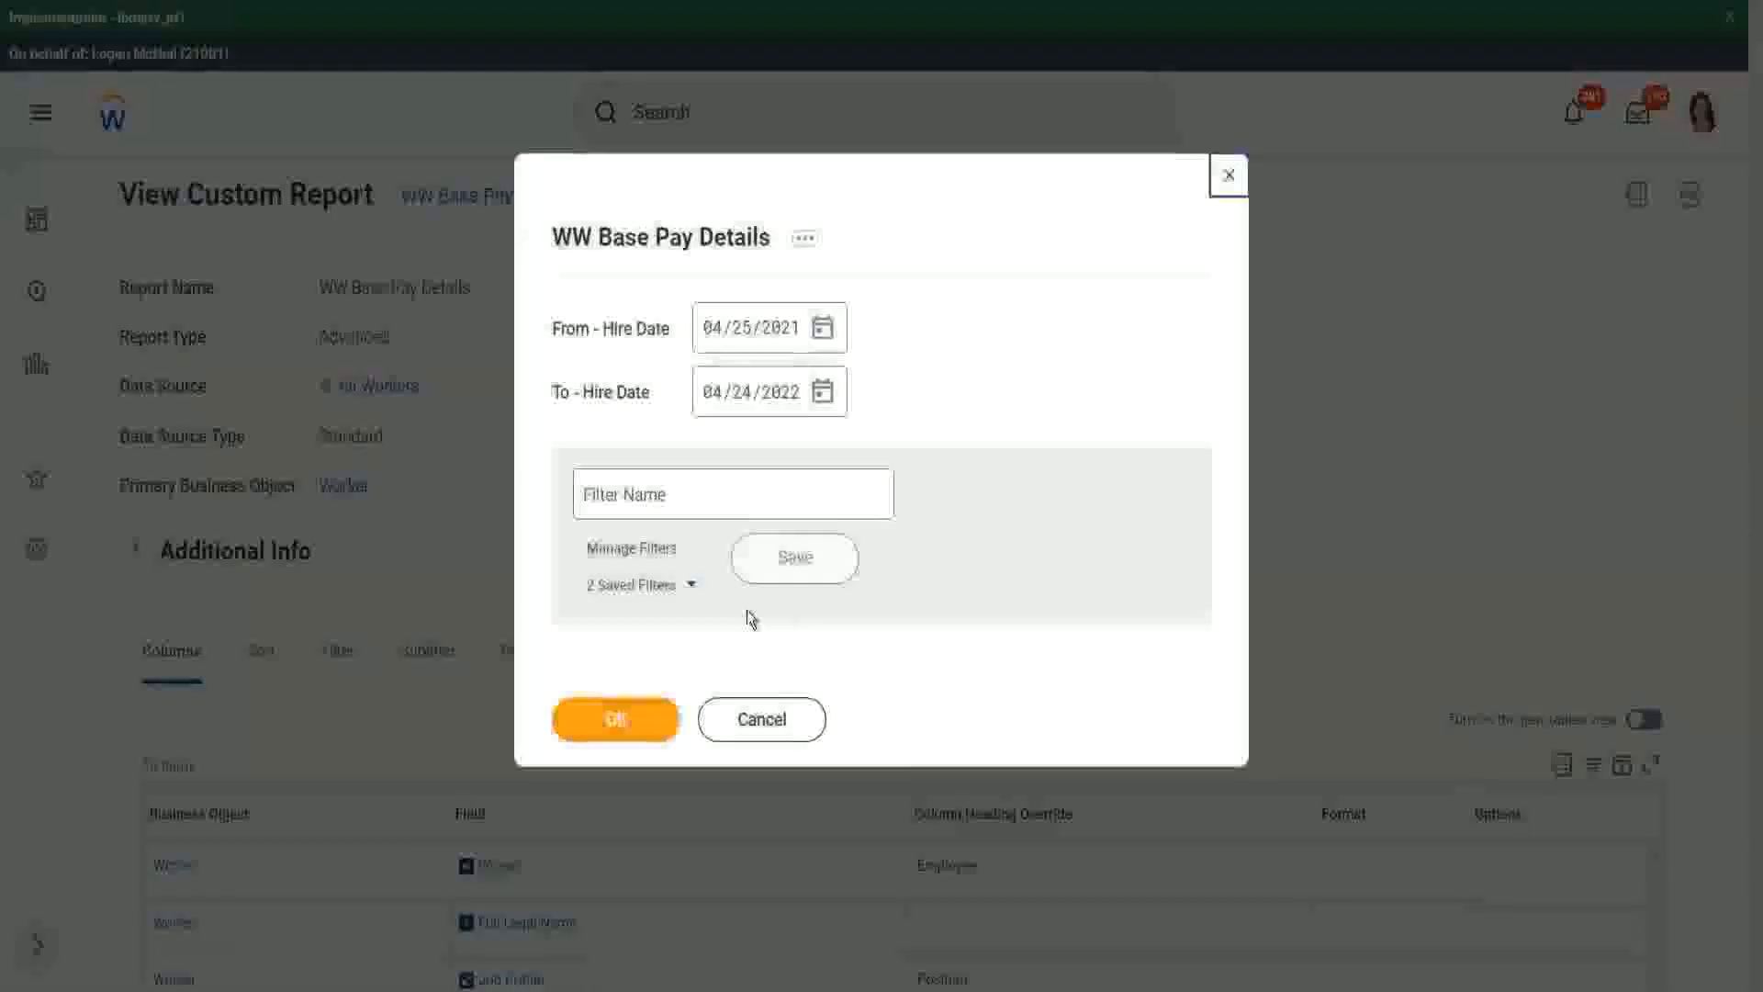
{"action": "left_click", "coordinate": [693, 587]}
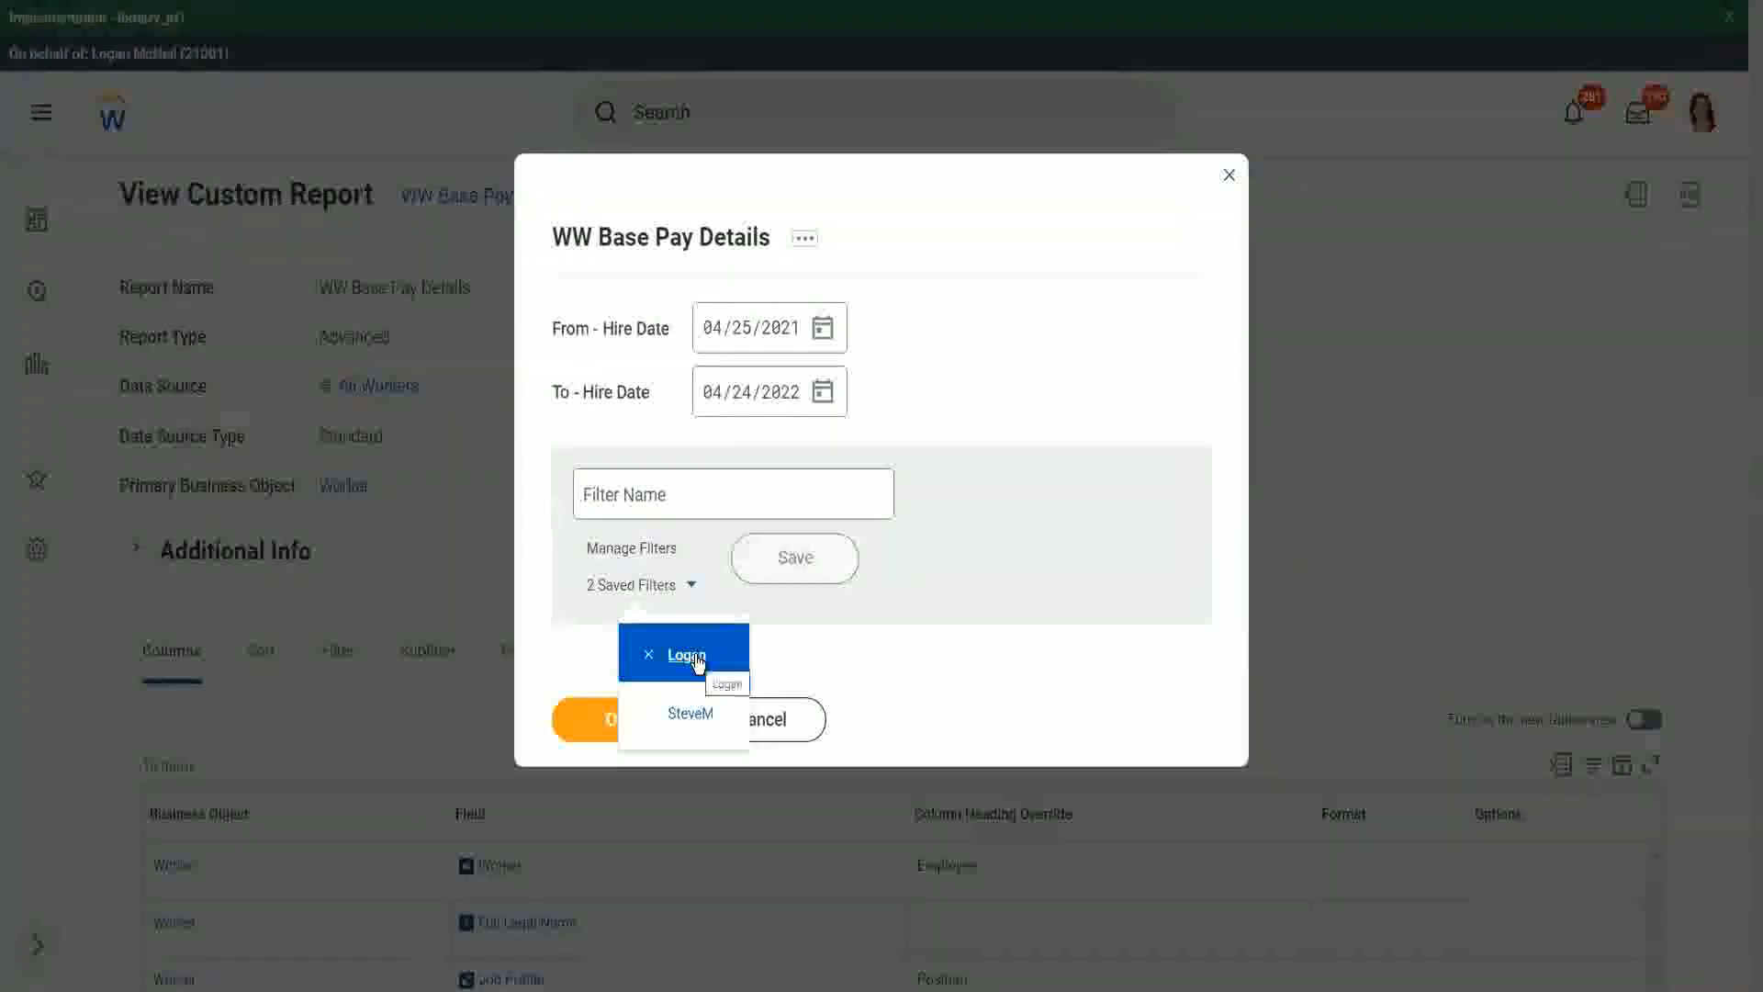
{"action": "left_click", "coordinate": [1006, 301]}
{"action": "left_click", "coordinate": [637, 724]}
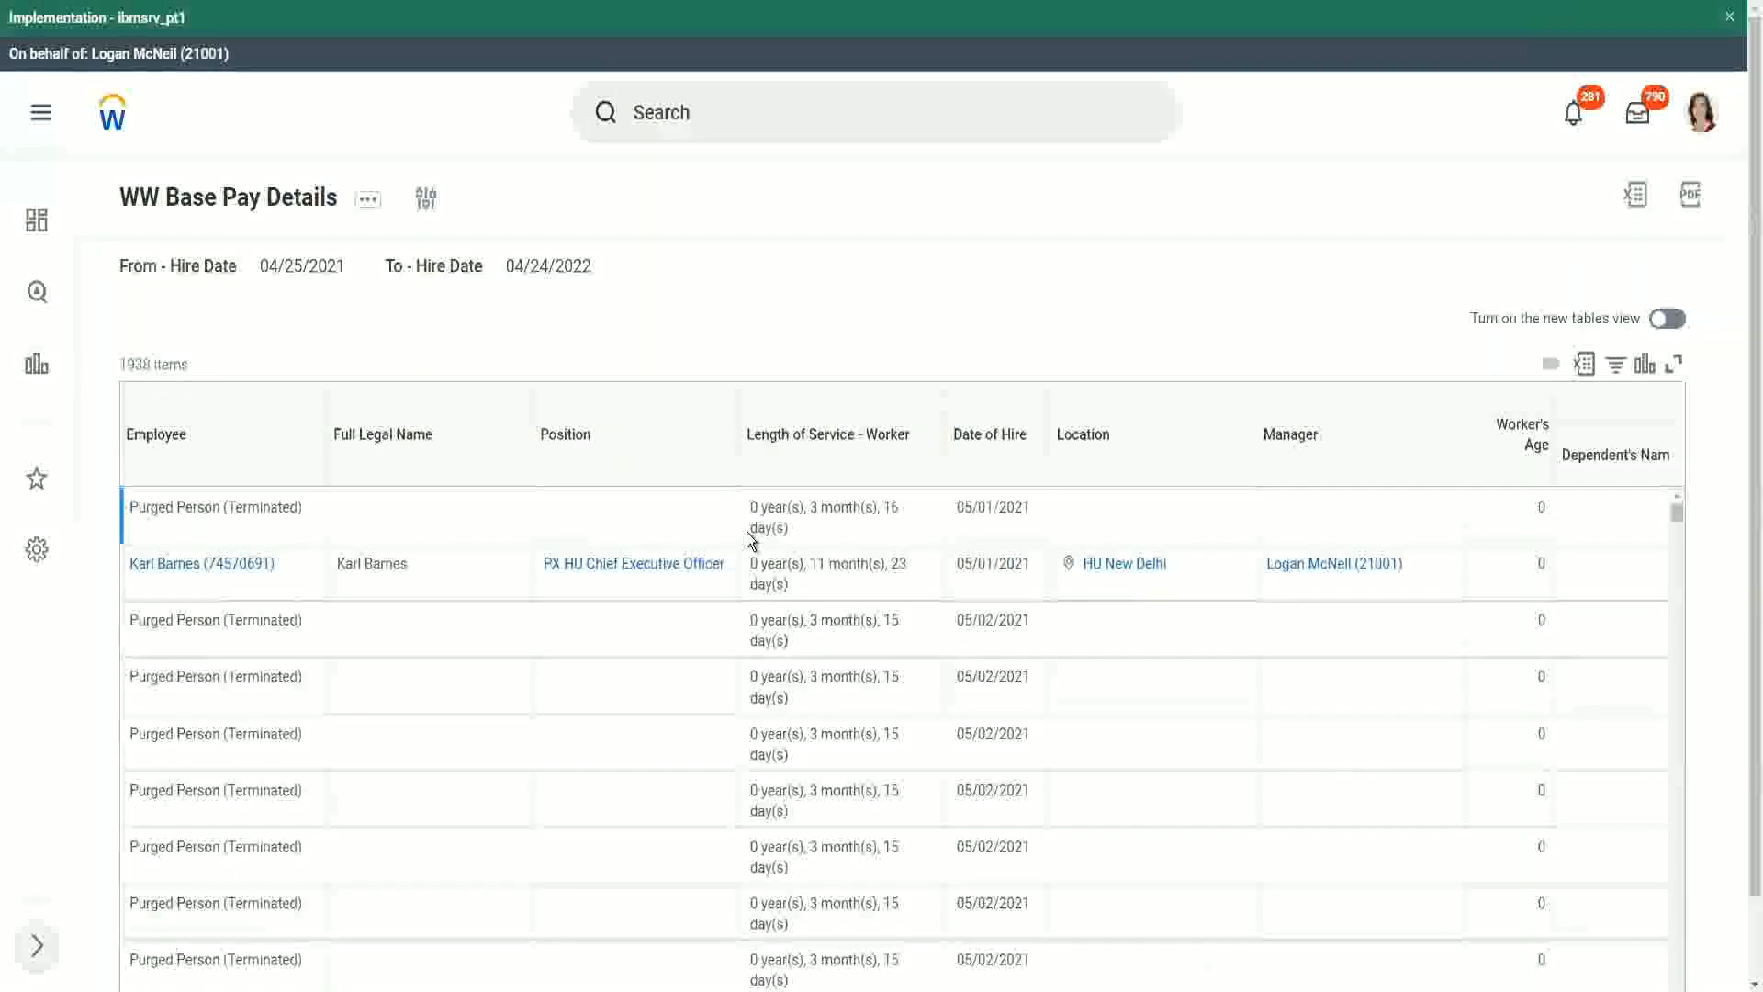
Step: Scroll through the report results, including the dependents' name and age columns
{"action": "scroll", "coordinate": [584, 555], "scroll_direction": "down", "scroll_amount": 5}
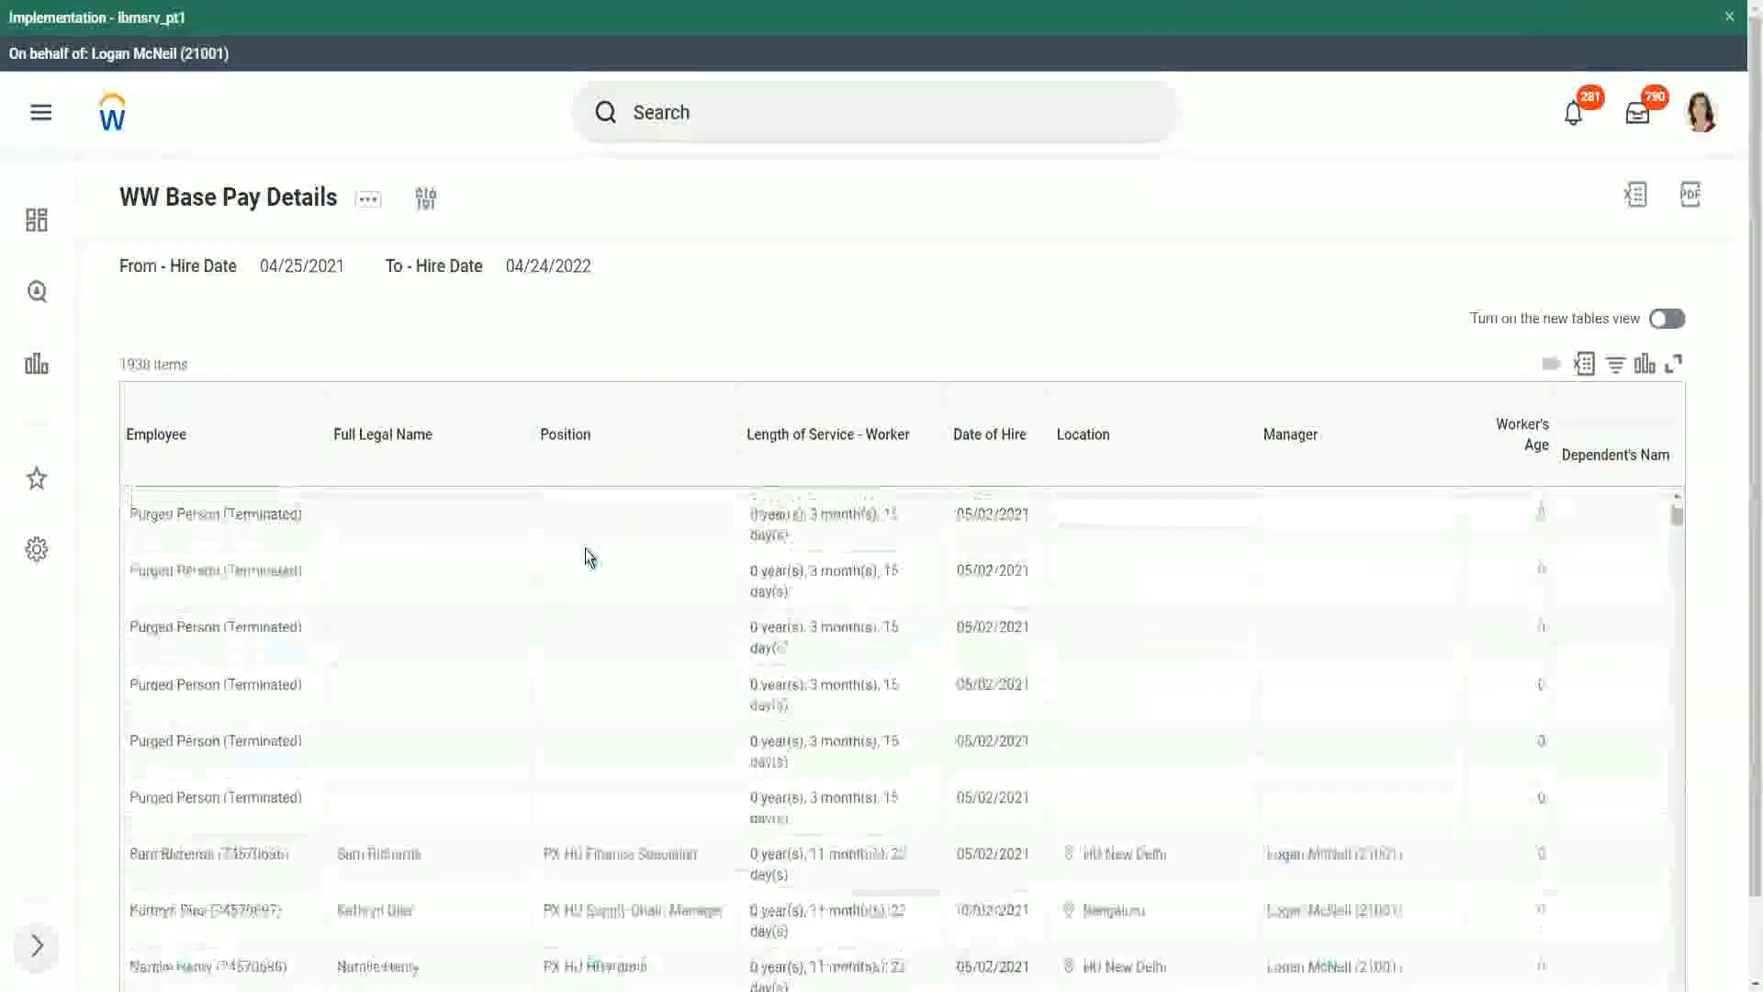
{"action": "scroll", "coordinate": [588, 555], "scroll_direction": "down", "scroll_amount": 5}
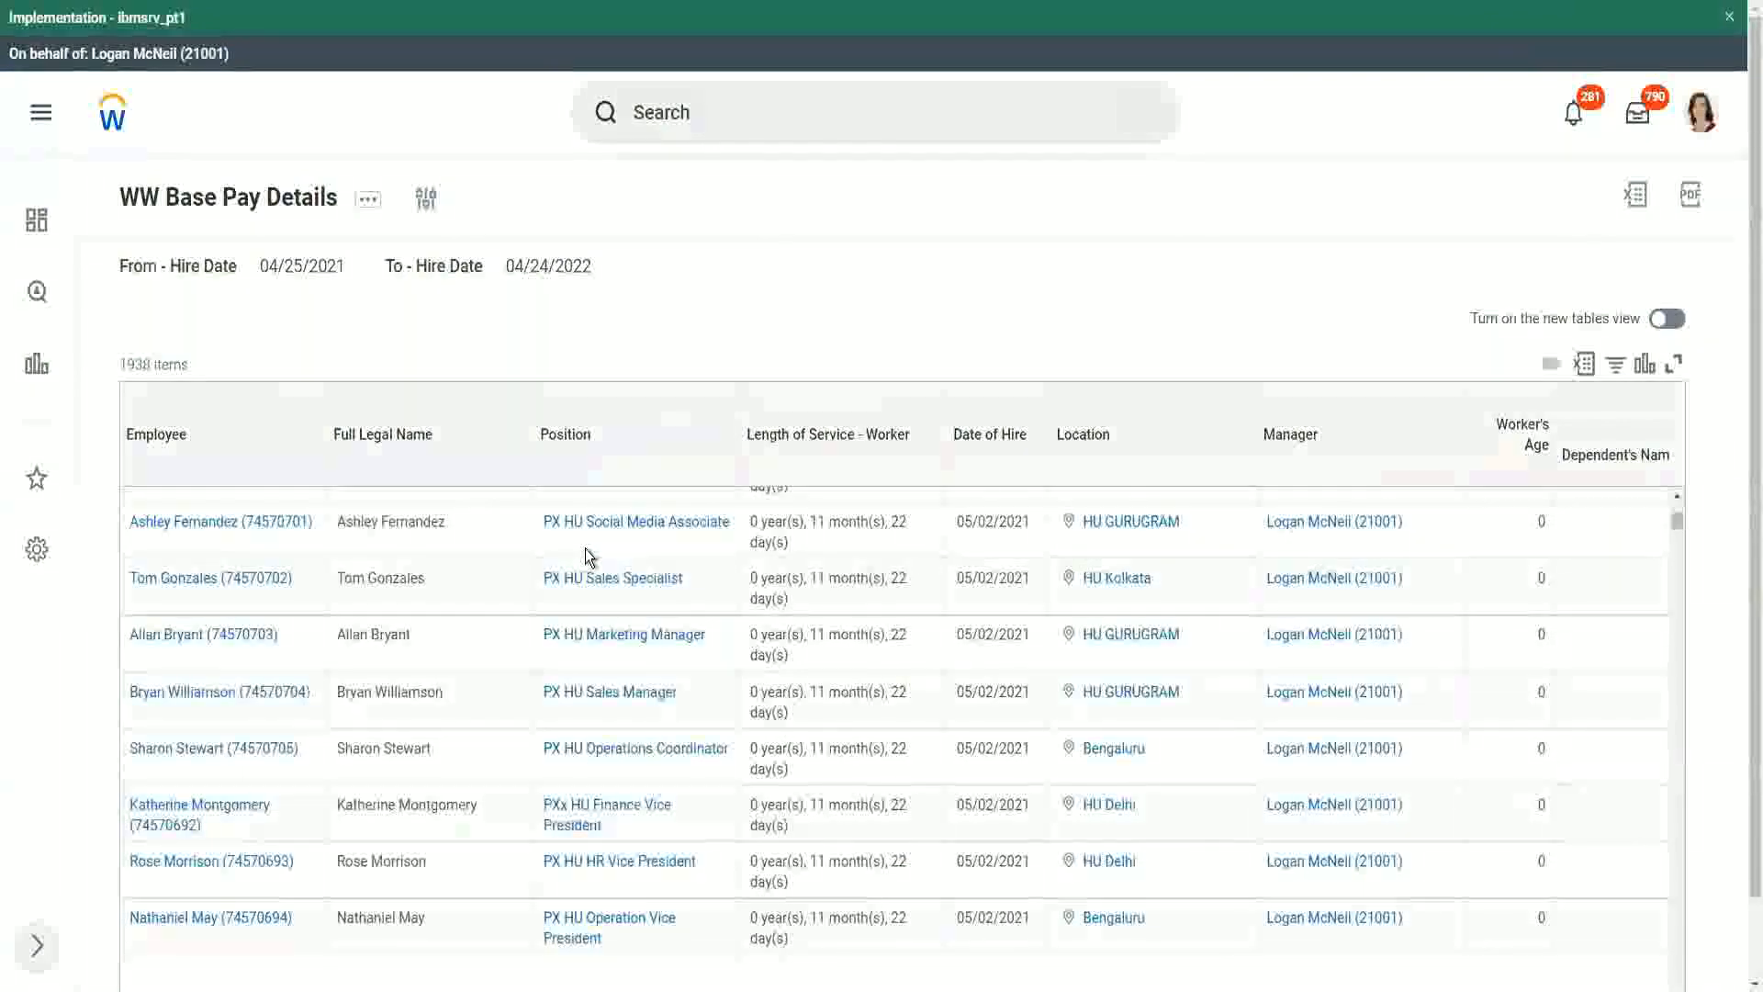
{"action": "scroll", "coordinate": [586, 555], "scroll_direction": "down", "scroll_amount": 2}
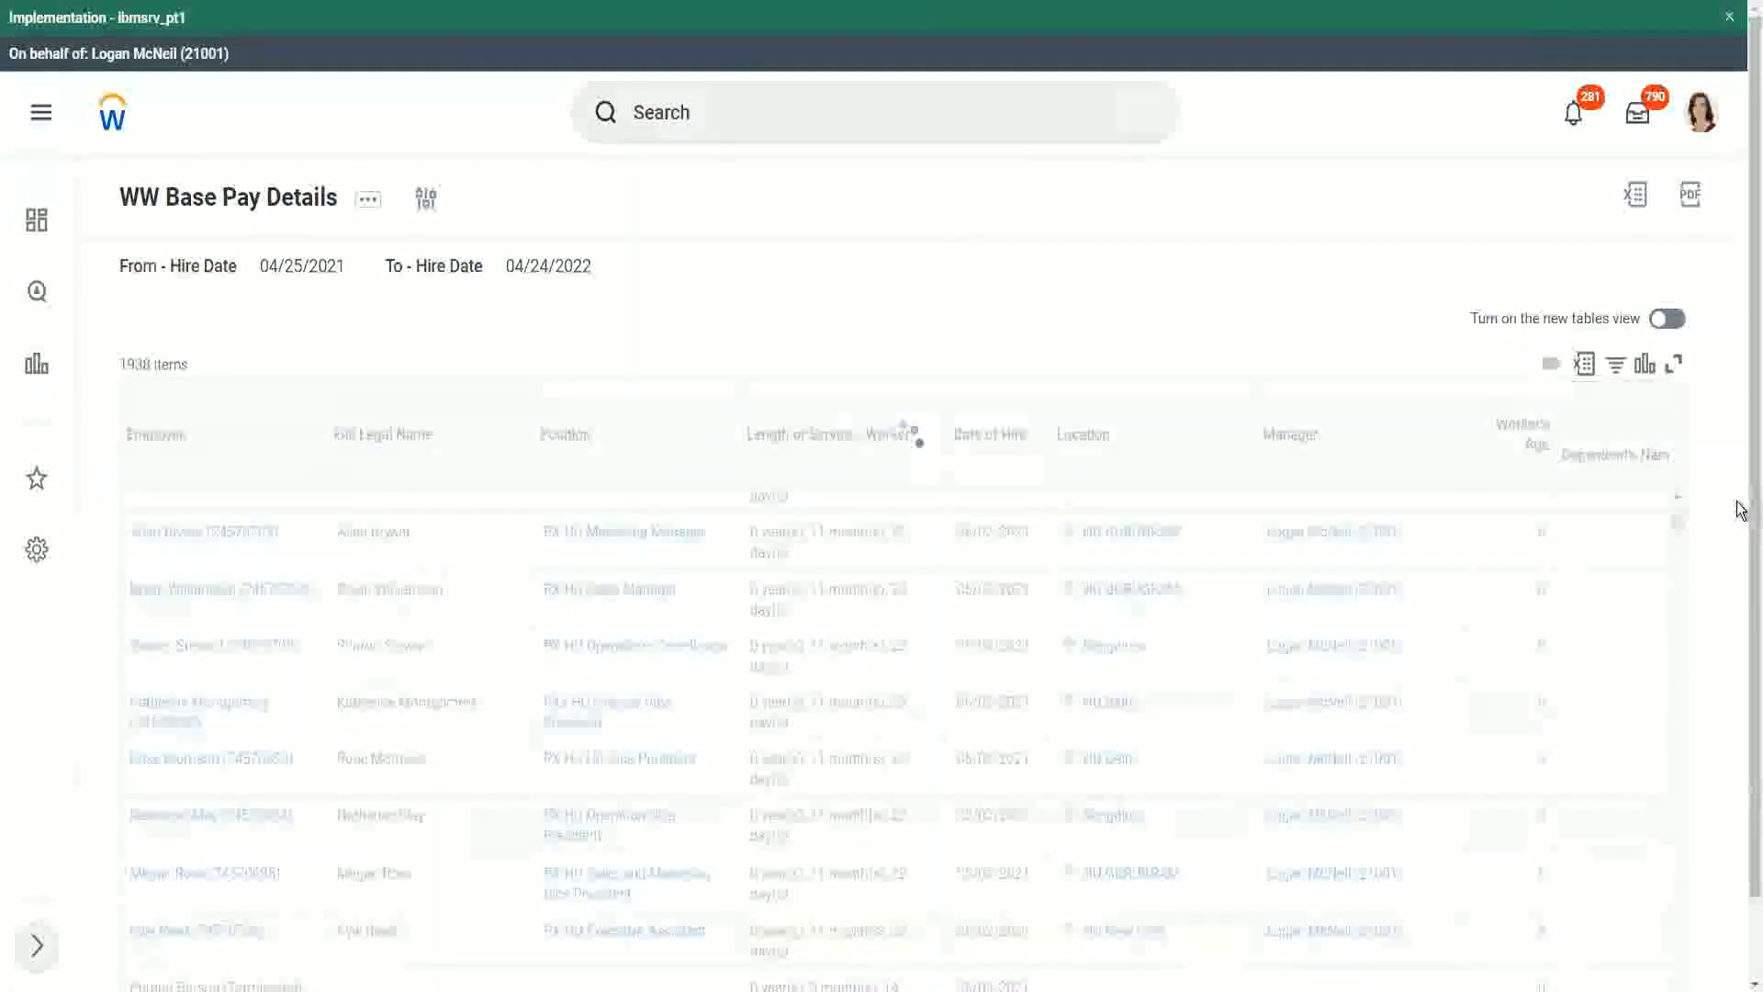
{"action": "scroll", "coordinate": [1736, 814], "scroll_direction": "down", "scroll_amount": 1}
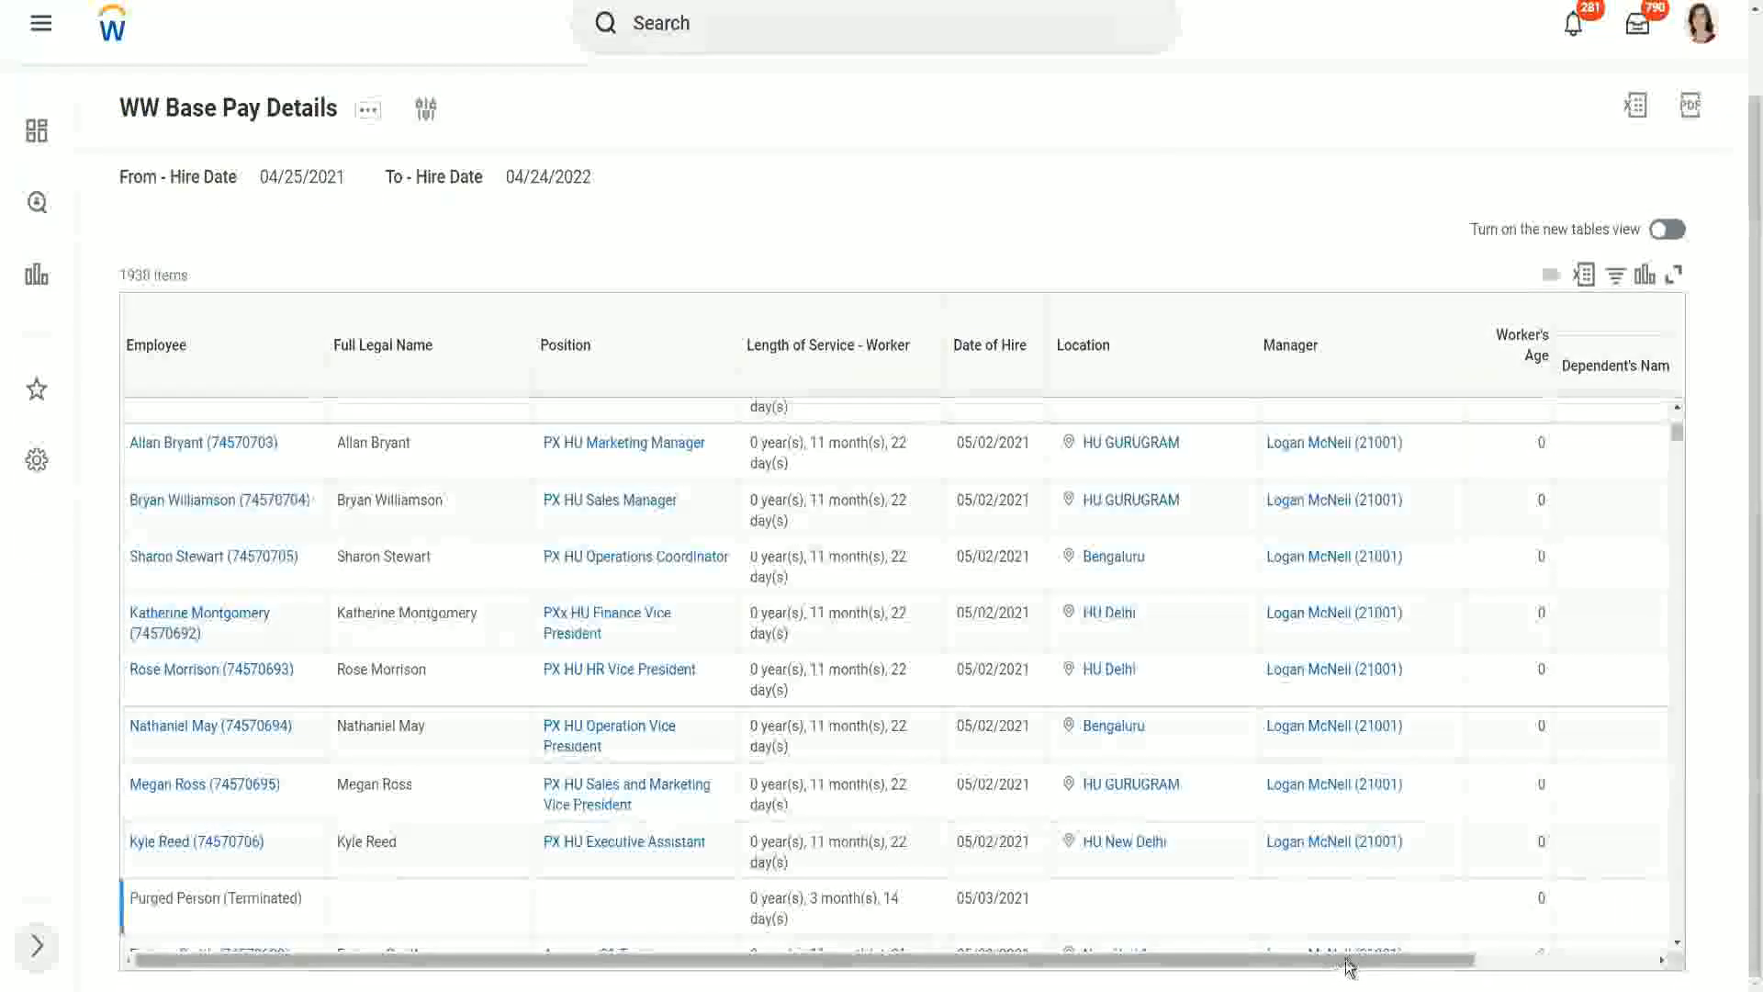
{"action": "left_click_drag", "start_coordinate": [1344, 961], "coordinate": [1655, 960]}
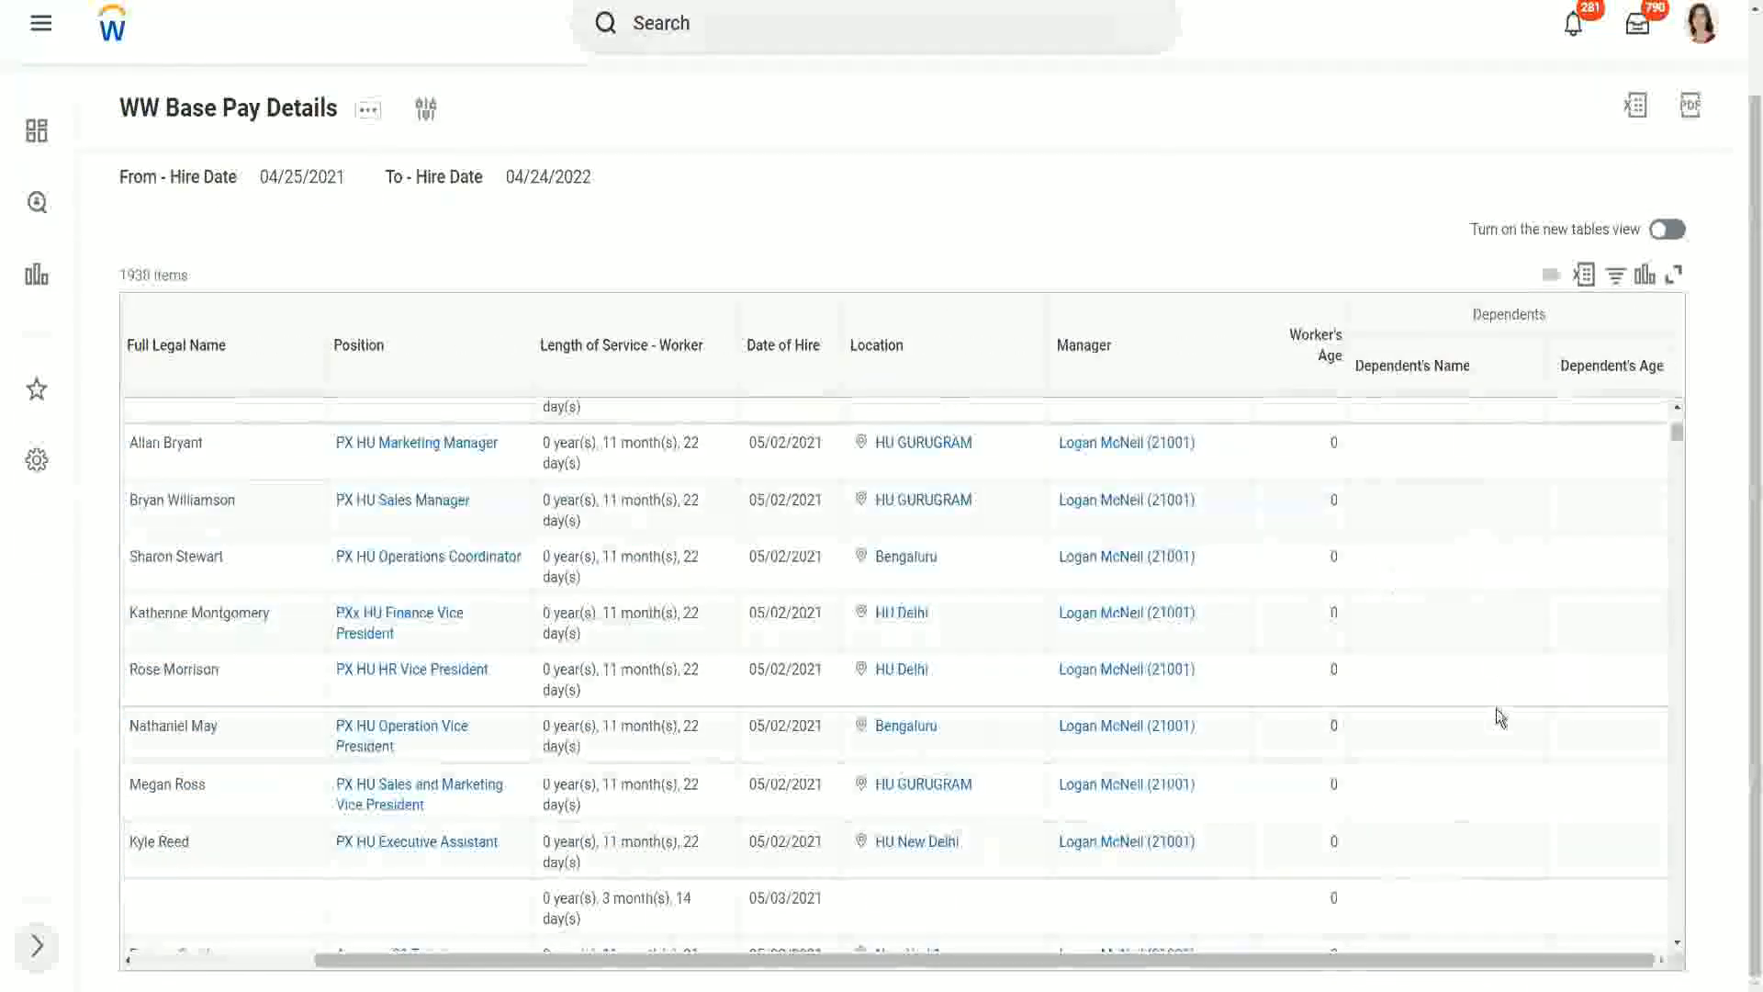
{"action": "scroll", "coordinate": [1563, 629], "scroll_direction": "down", "scroll_amount": 1}
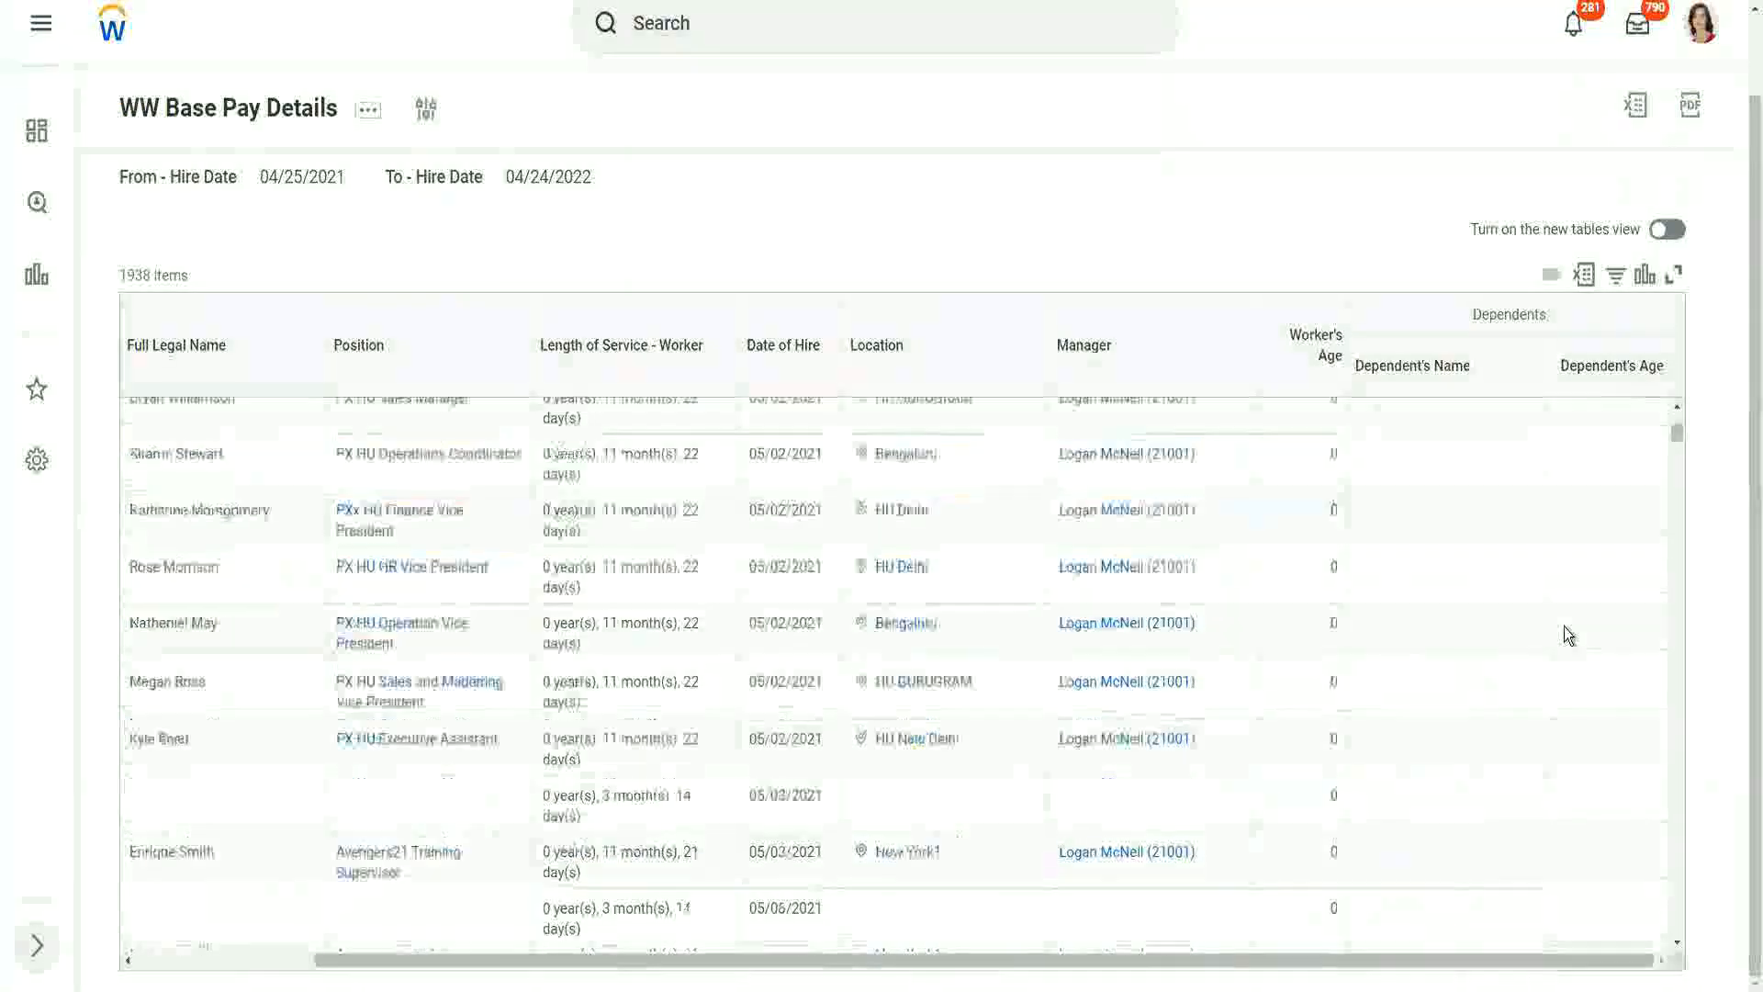
{"action": "scroll", "coordinate": [1564, 627], "scroll_direction": "down", "scroll_amount": 5}
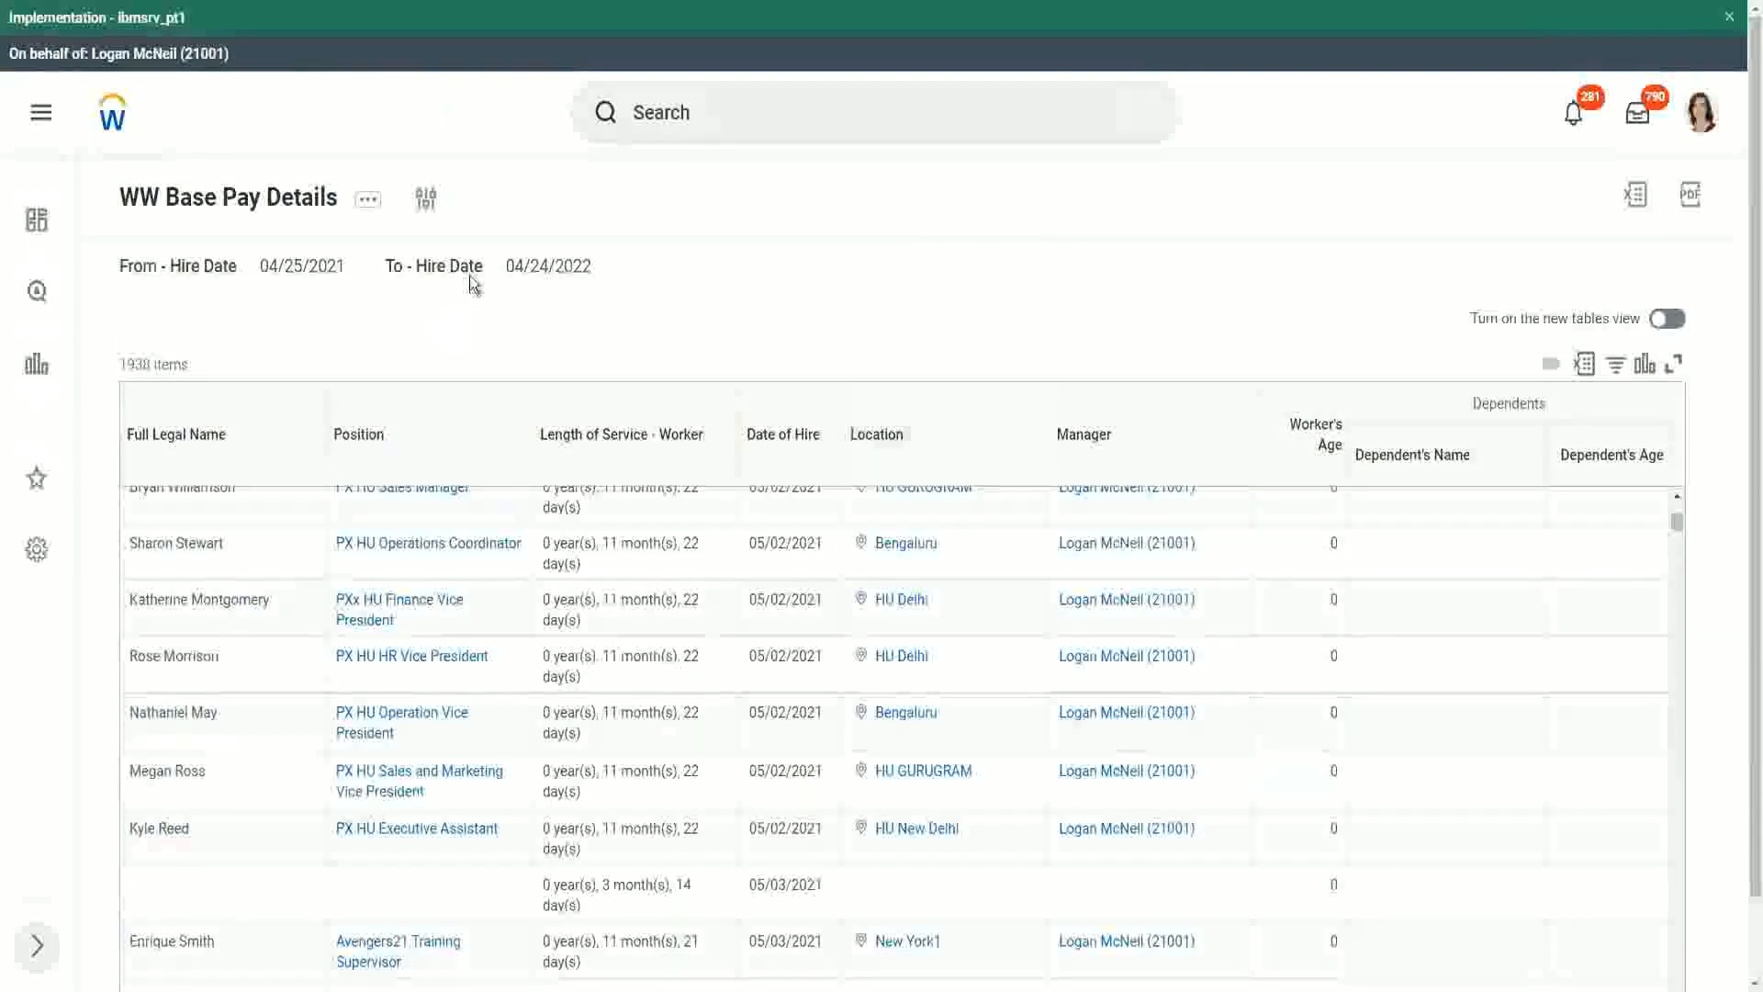
Step: Rerun the report with From - Hire Date 01/01/2000 and To - Hire Date 12/31/2000
{"action": "left_click", "coordinate": [427, 202]}
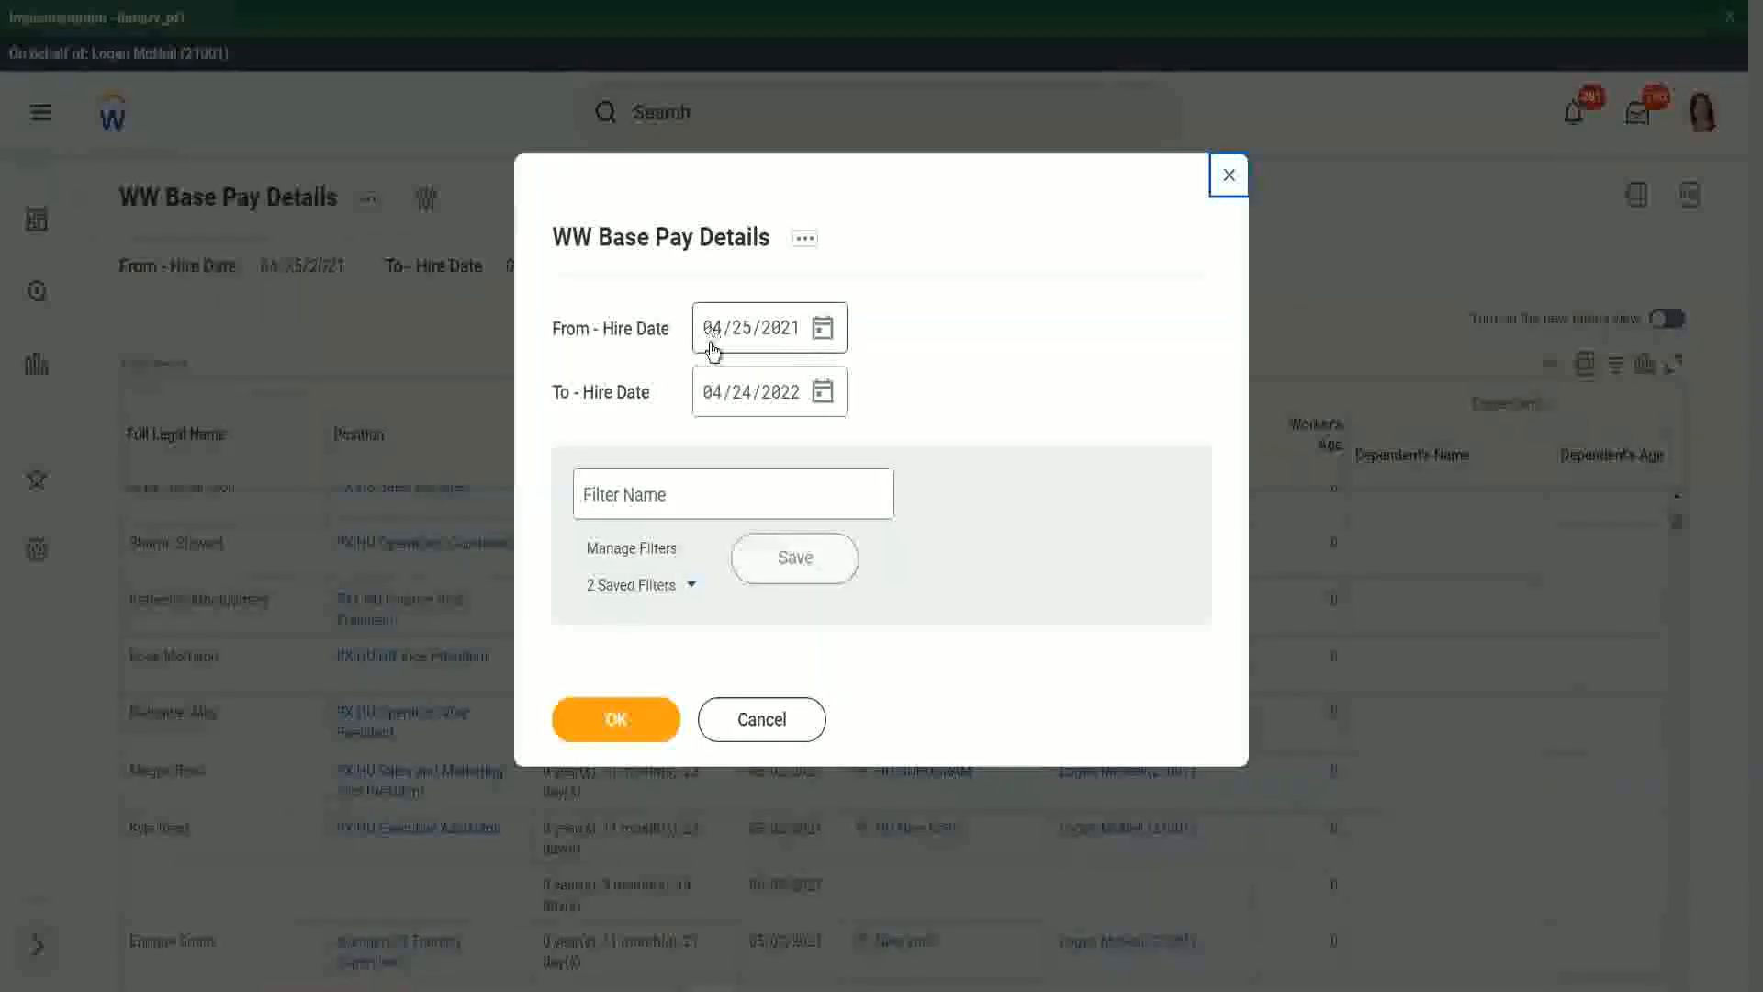
{"action": "left_click", "coordinate": [713, 345]}
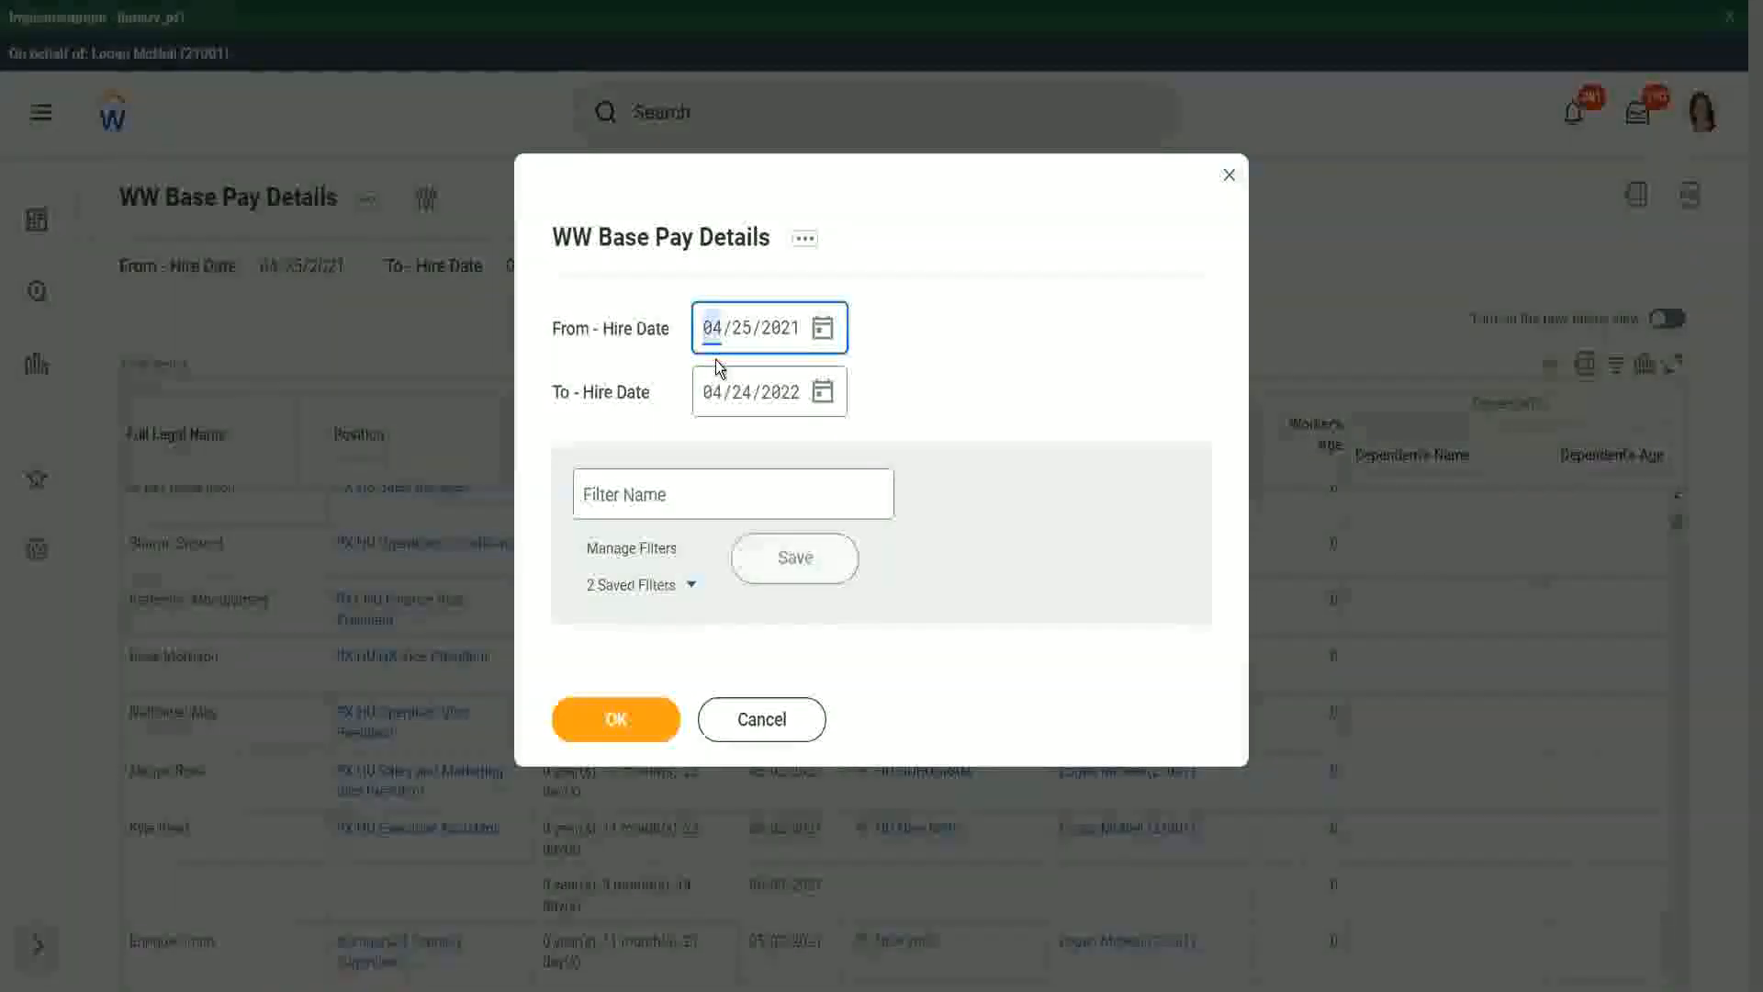
{"action": "type", "text": "01/01/200"}
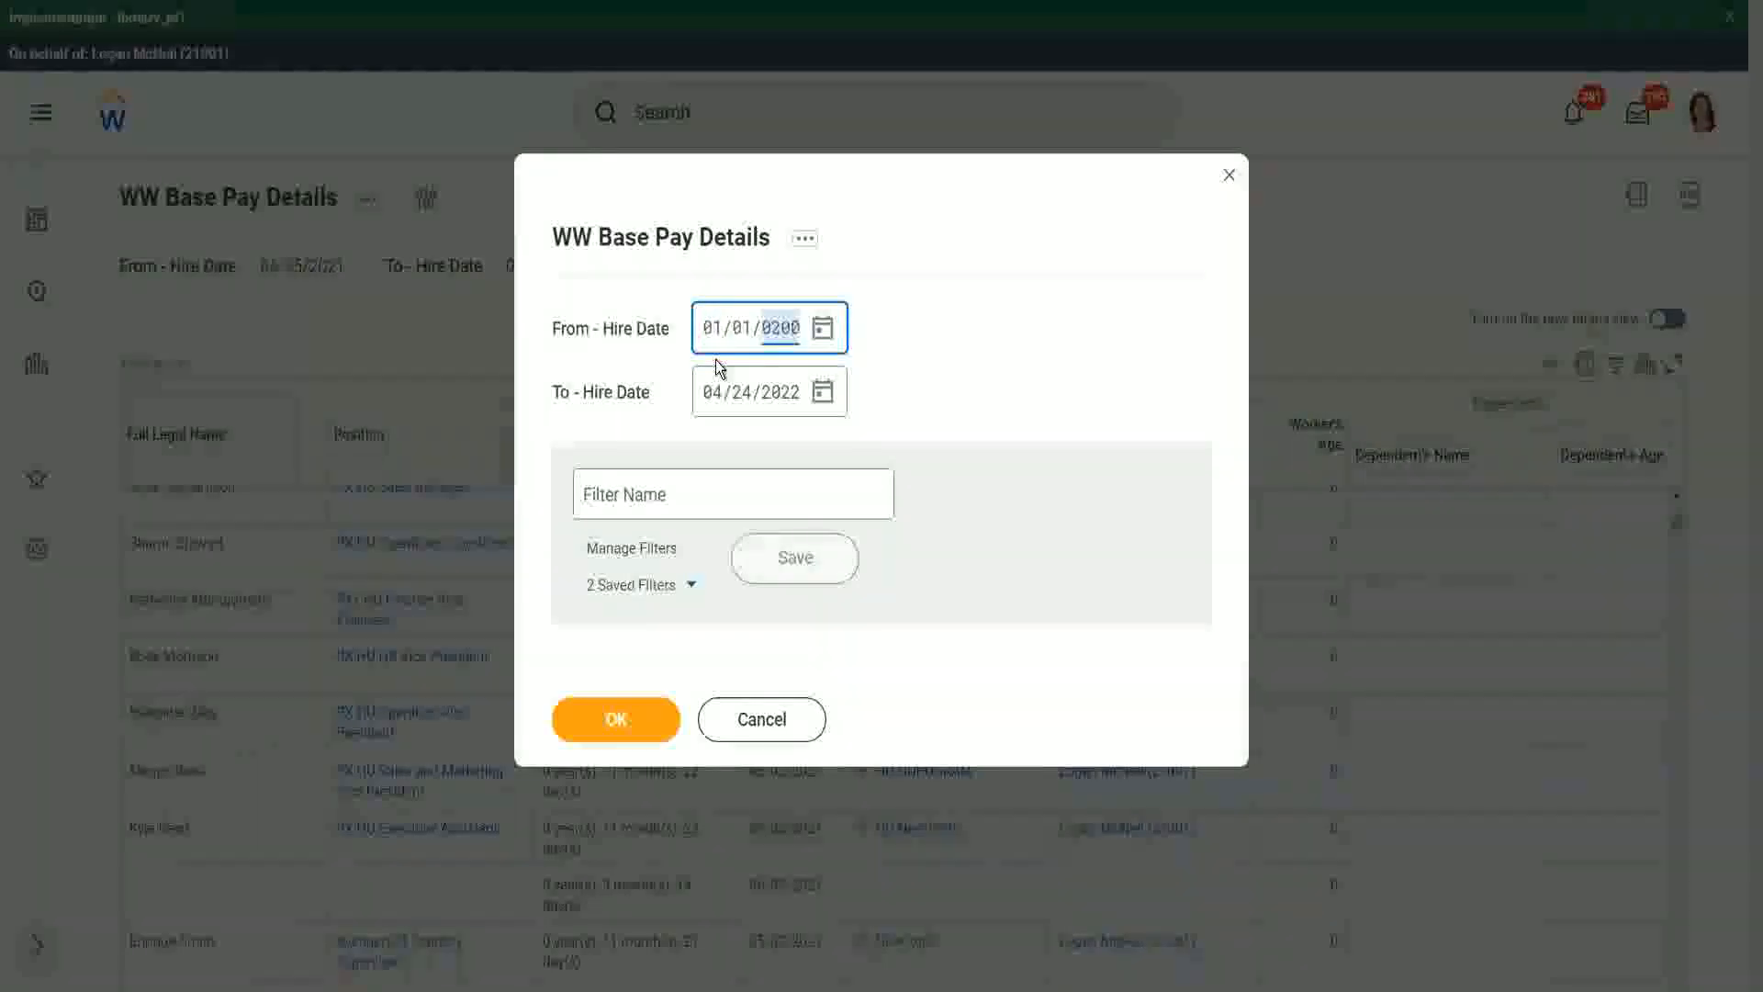
{"action": "type", "text": "0"}
{"action": "key", "text": "Tab"}
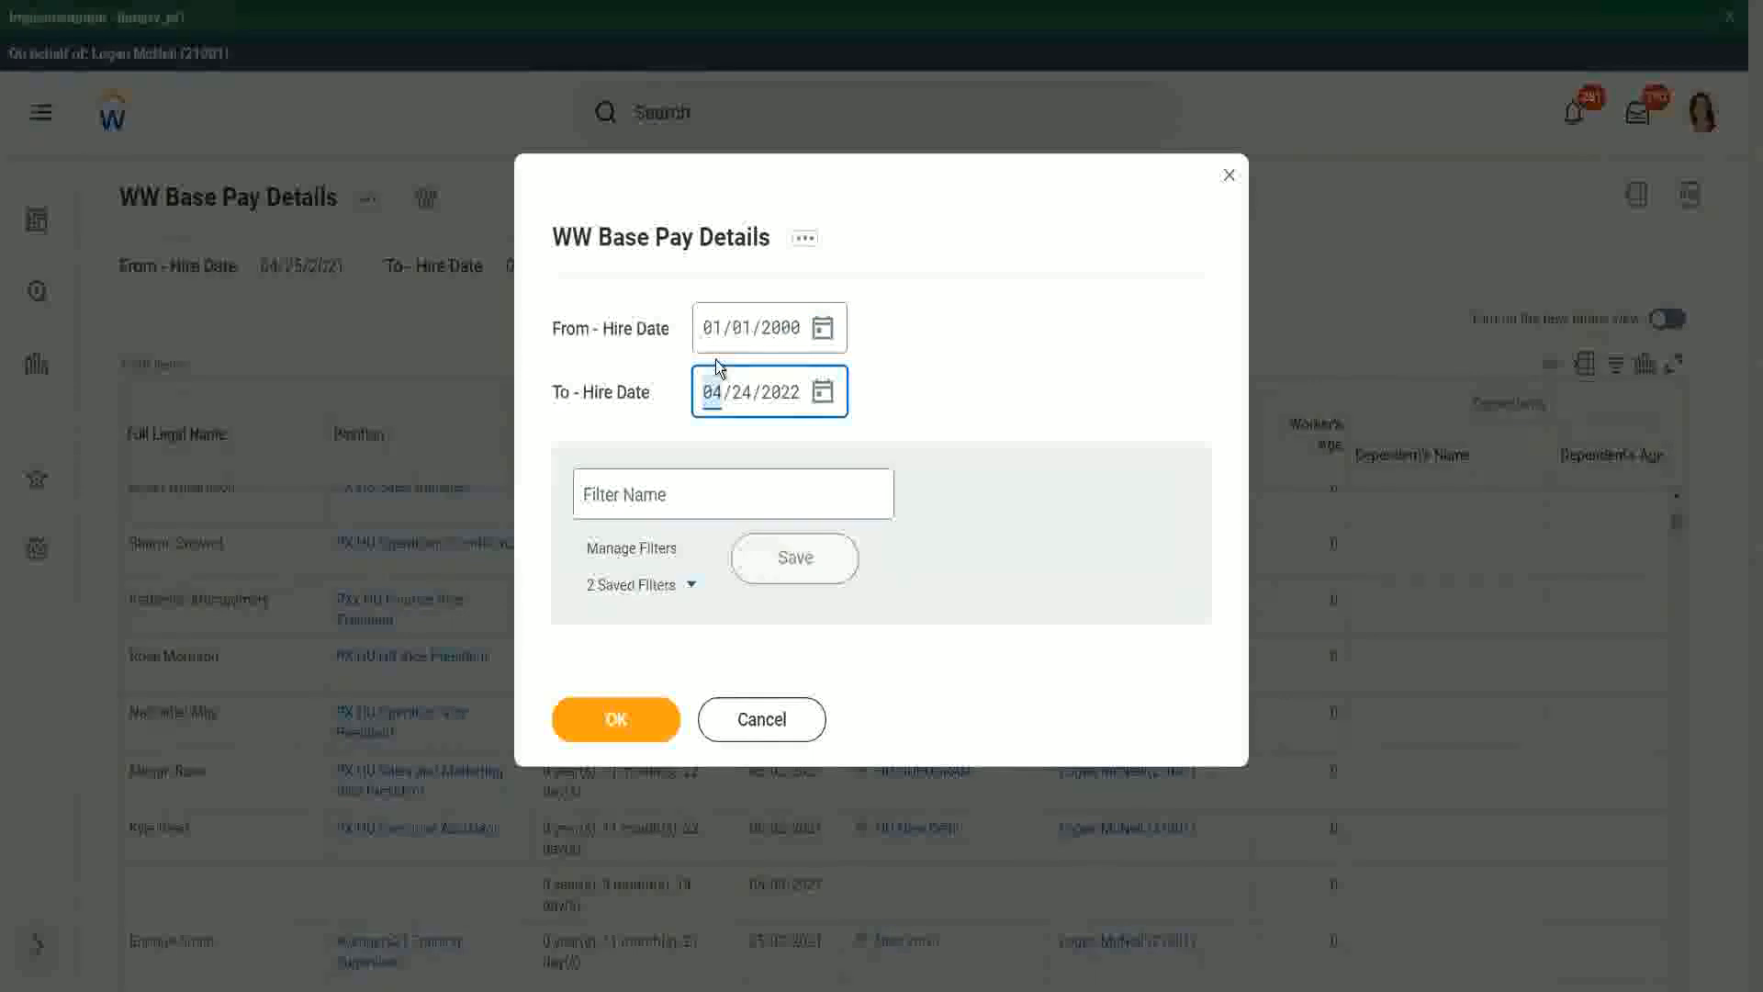
{"action": "type", "text": "12312000"}
{"action": "left_click", "coordinate": [619, 716]}
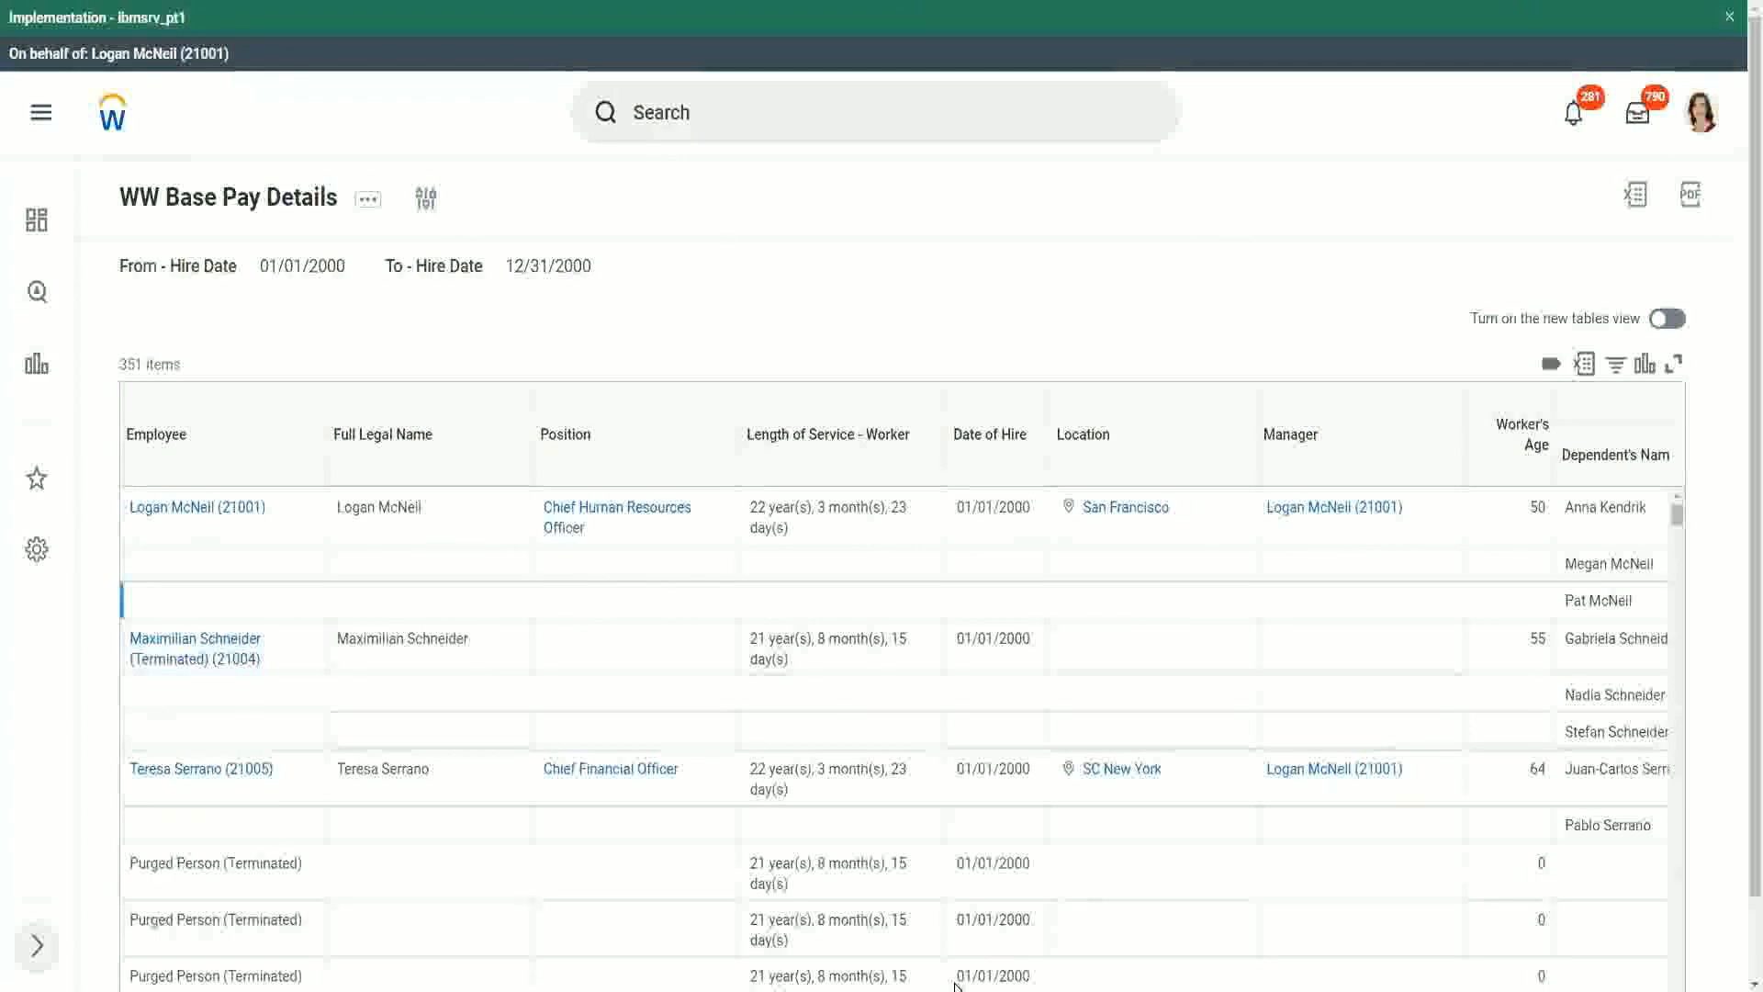
Step: Examine each worker's dependents' names and ages in the filtered results
{"action": "scroll", "coordinate": [1741, 852], "scroll_direction": "down", "scroll_amount": 1}
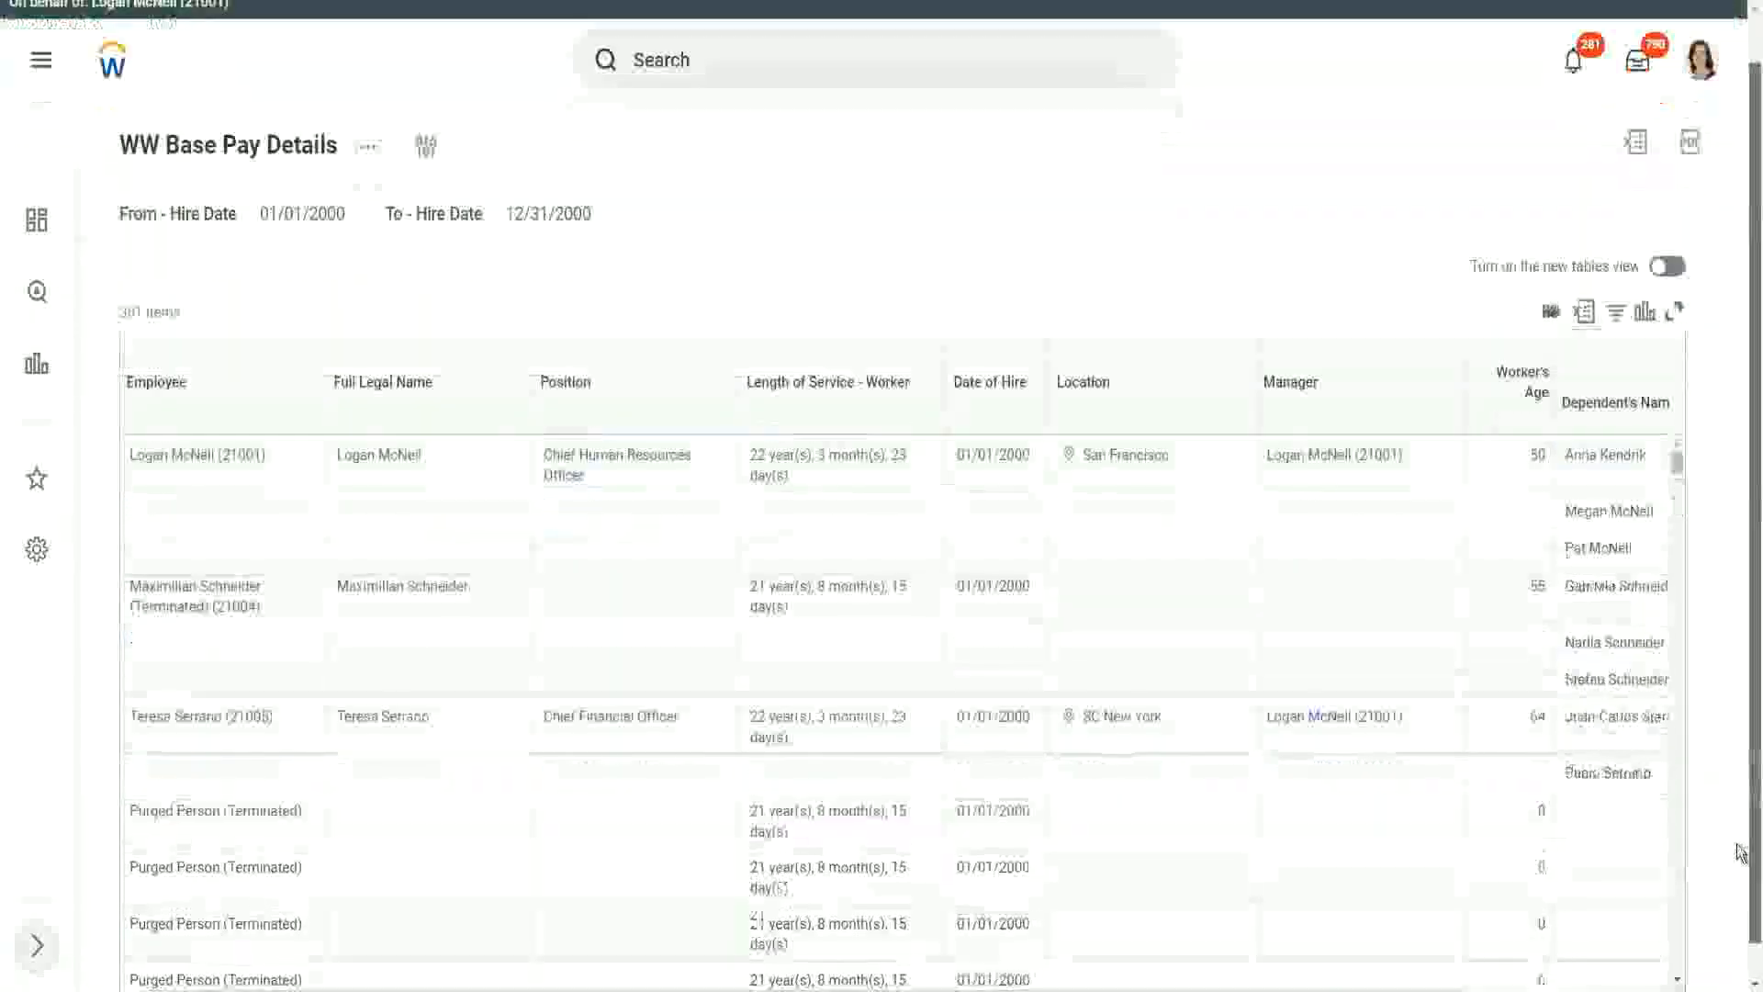
{"action": "left_click_drag", "start_coordinate": [1737, 845], "coordinate": [1737, 880]}
{"action": "left_click_drag", "start_coordinate": [1392, 962], "coordinate": [1584, 972]}
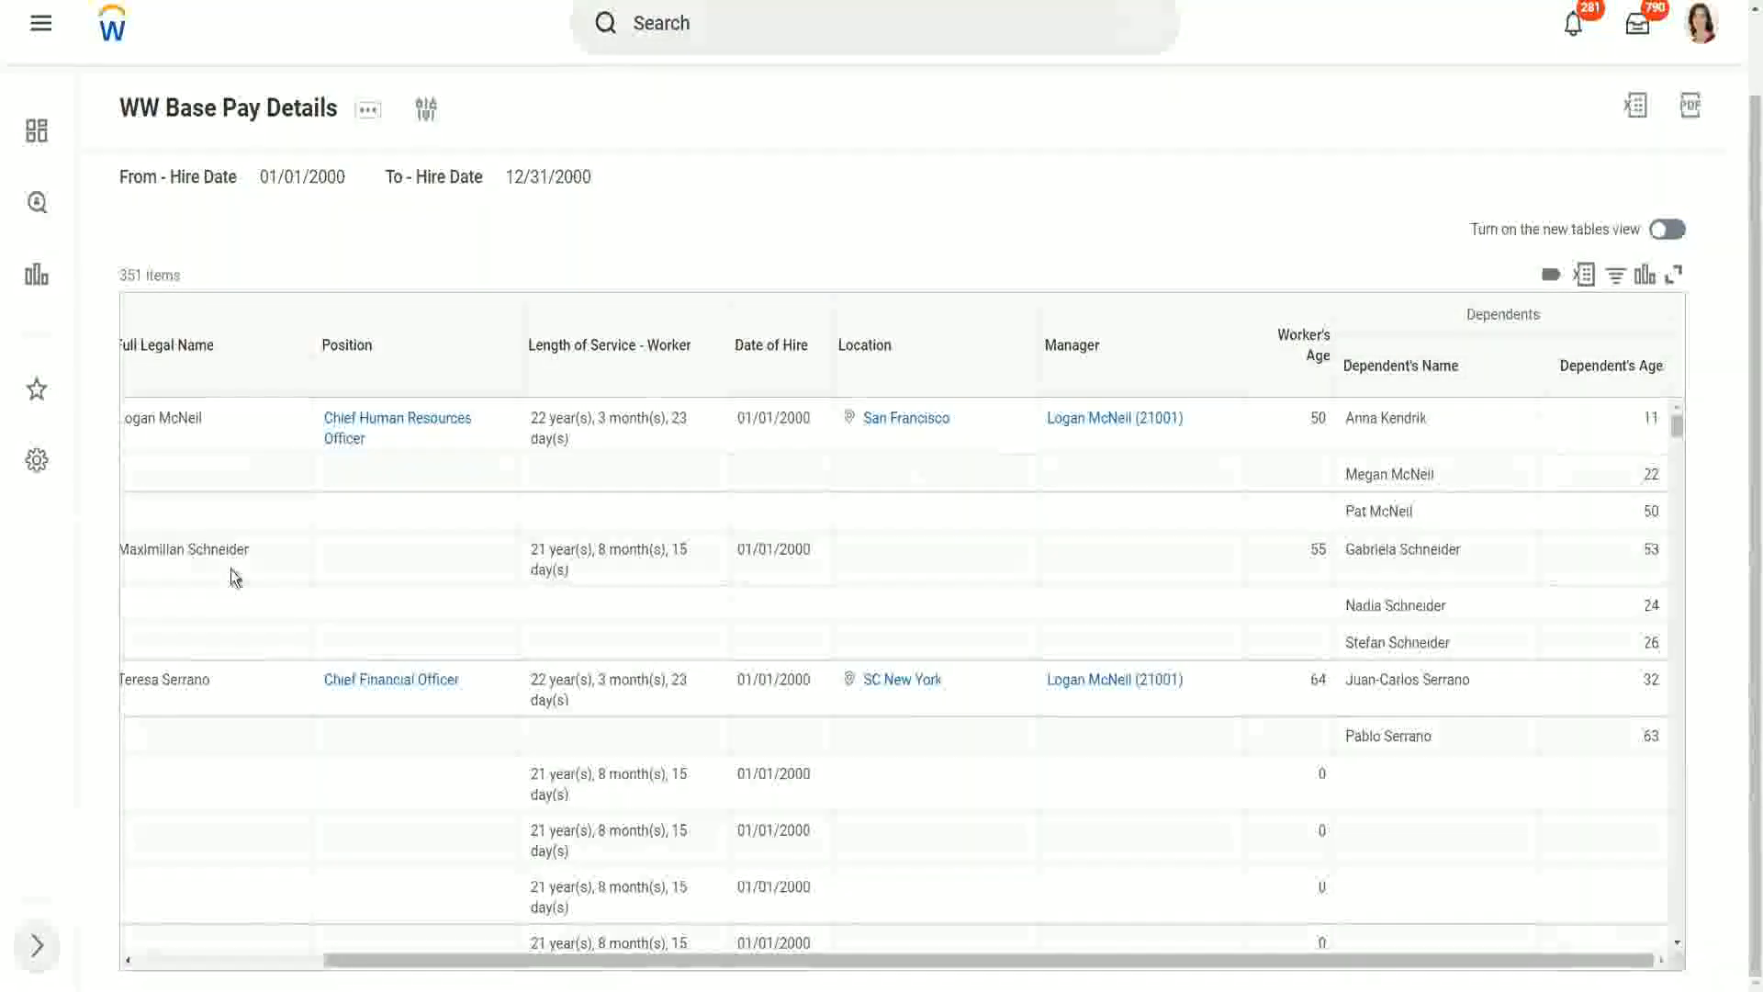
{"action": "left_click_drag", "start_coordinate": [147, 549], "coordinate": [278, 549]}
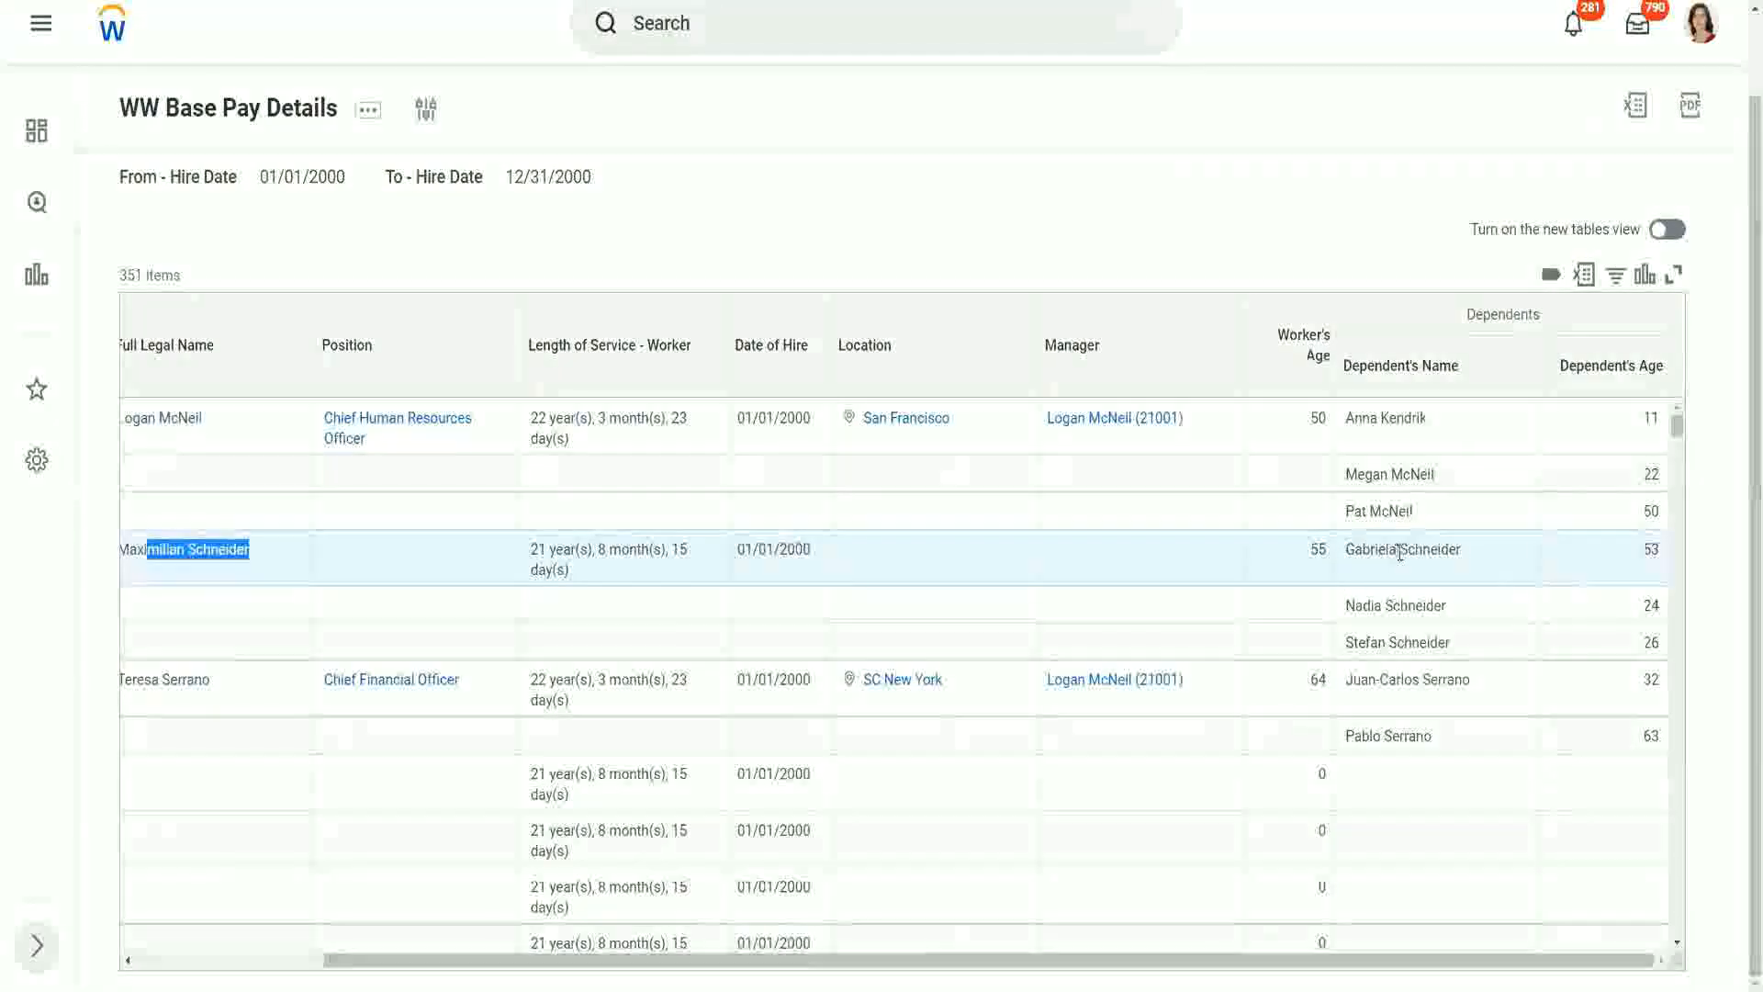
{"action": "left_click", "coordinate": [1392, 597]}
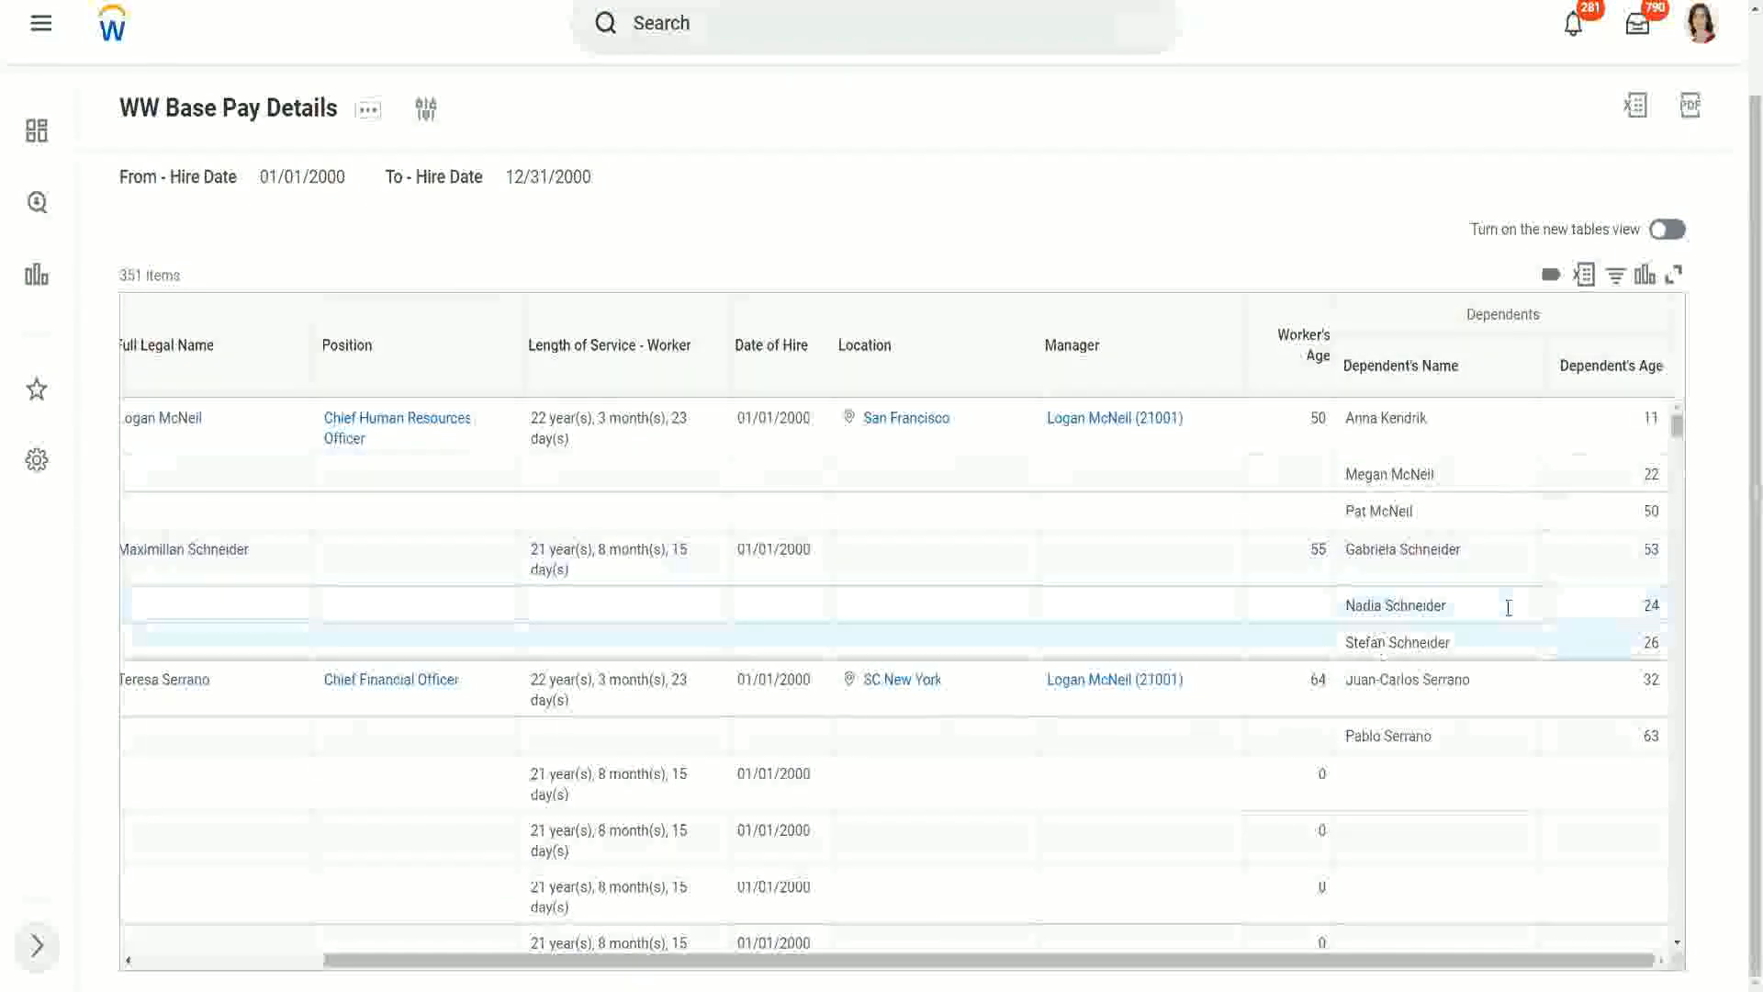
{"action": "double_click", "coordinate": [1651, 549]}
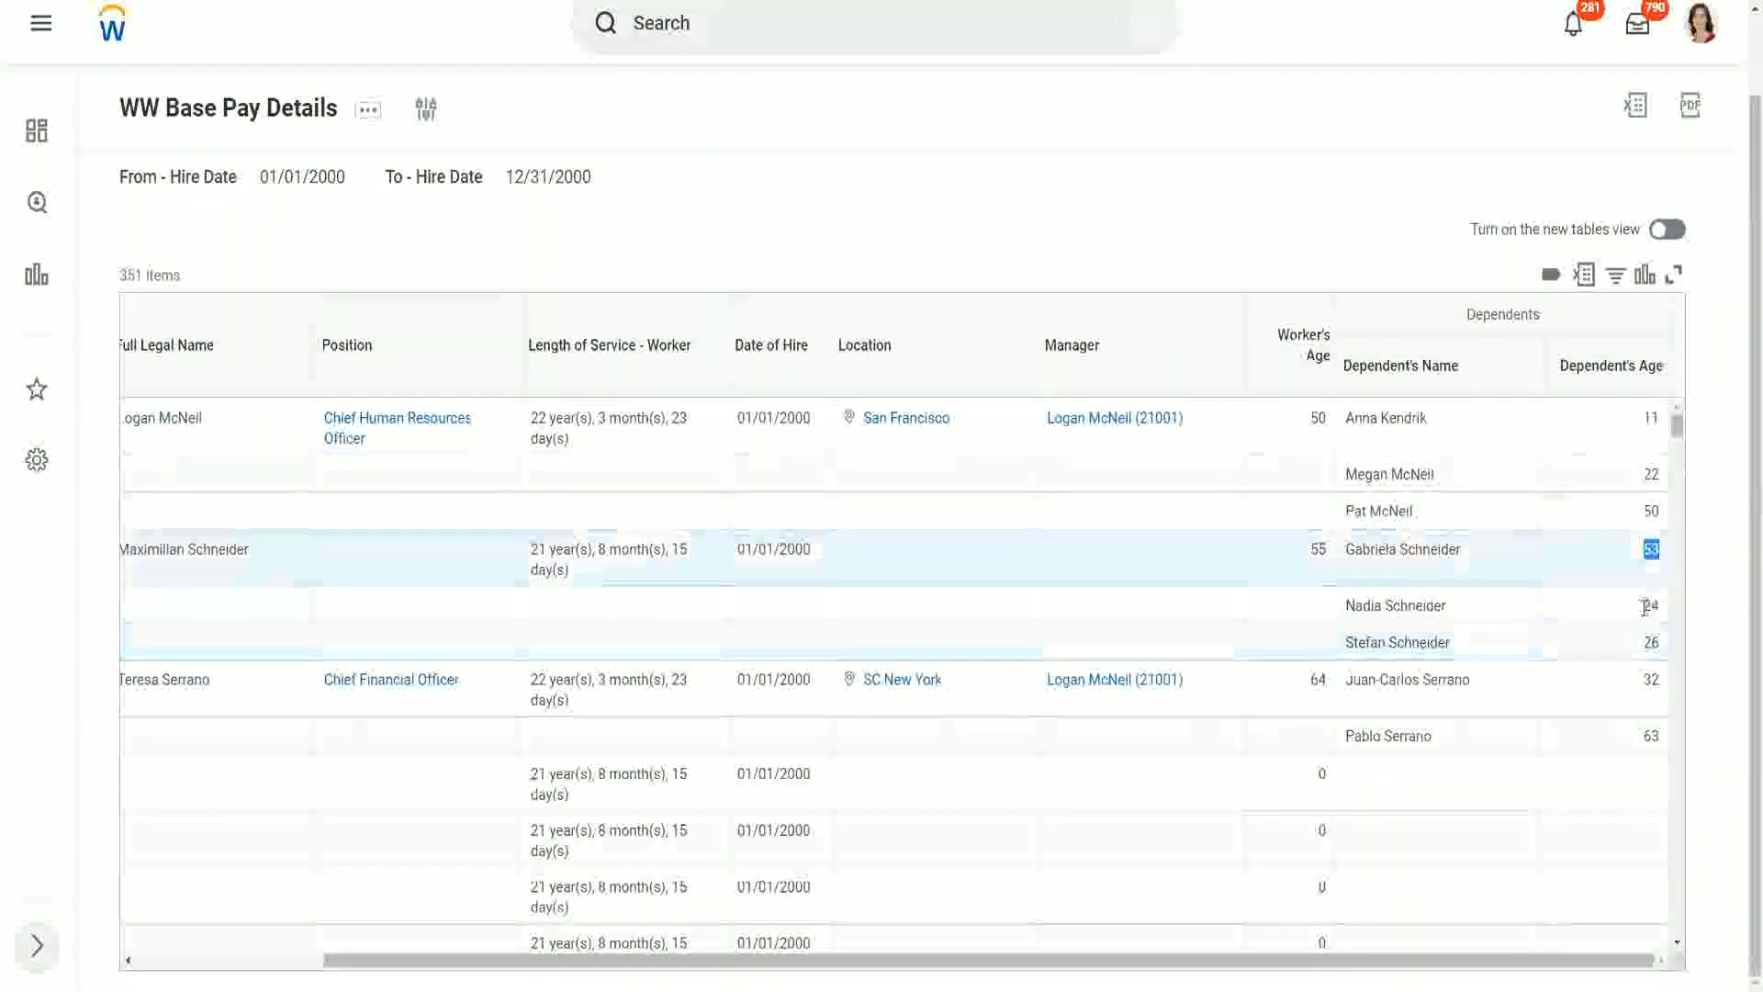
{"action": "double_click", "coordinate": [1652, 605]}
{"action": "double_click", "coordinate": [1644, 642]}
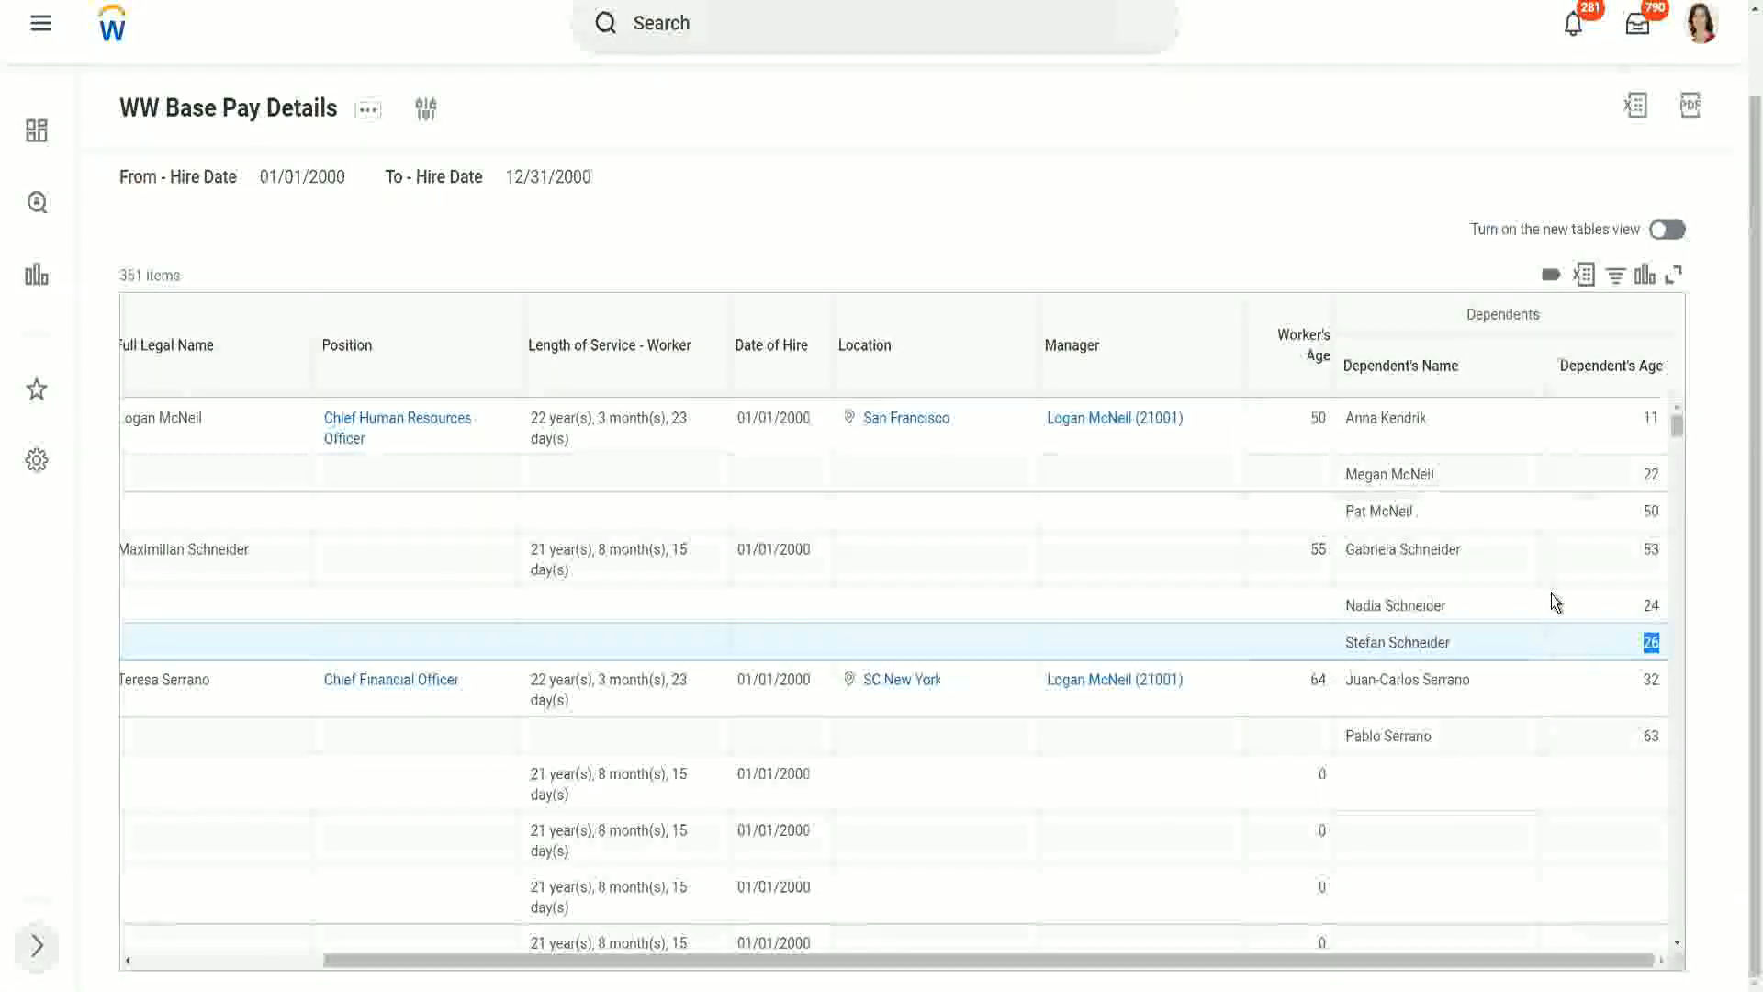
{"action": "scroll", "coordinate": [1534, 597], "scroll_direction": "down", "scroll_amount": 3}
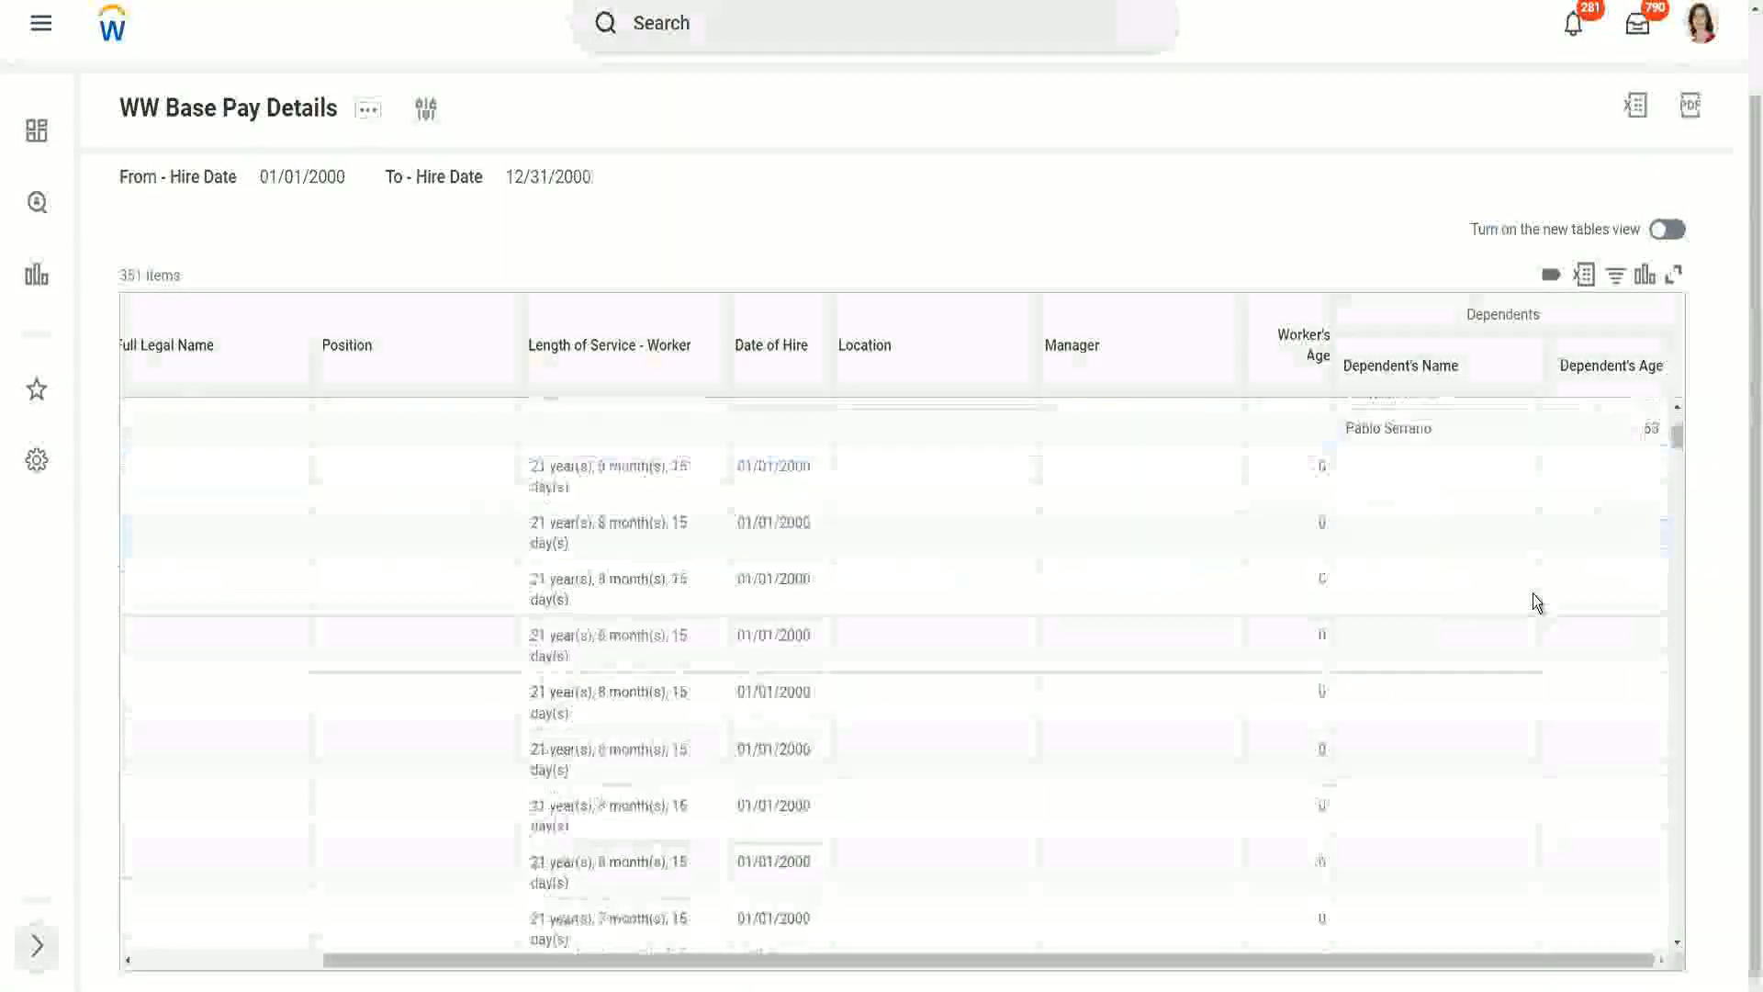
{"action": "scroll", "coordinate": [1533, 597], "scroll_direction": "down", "scroll_amount": 2}
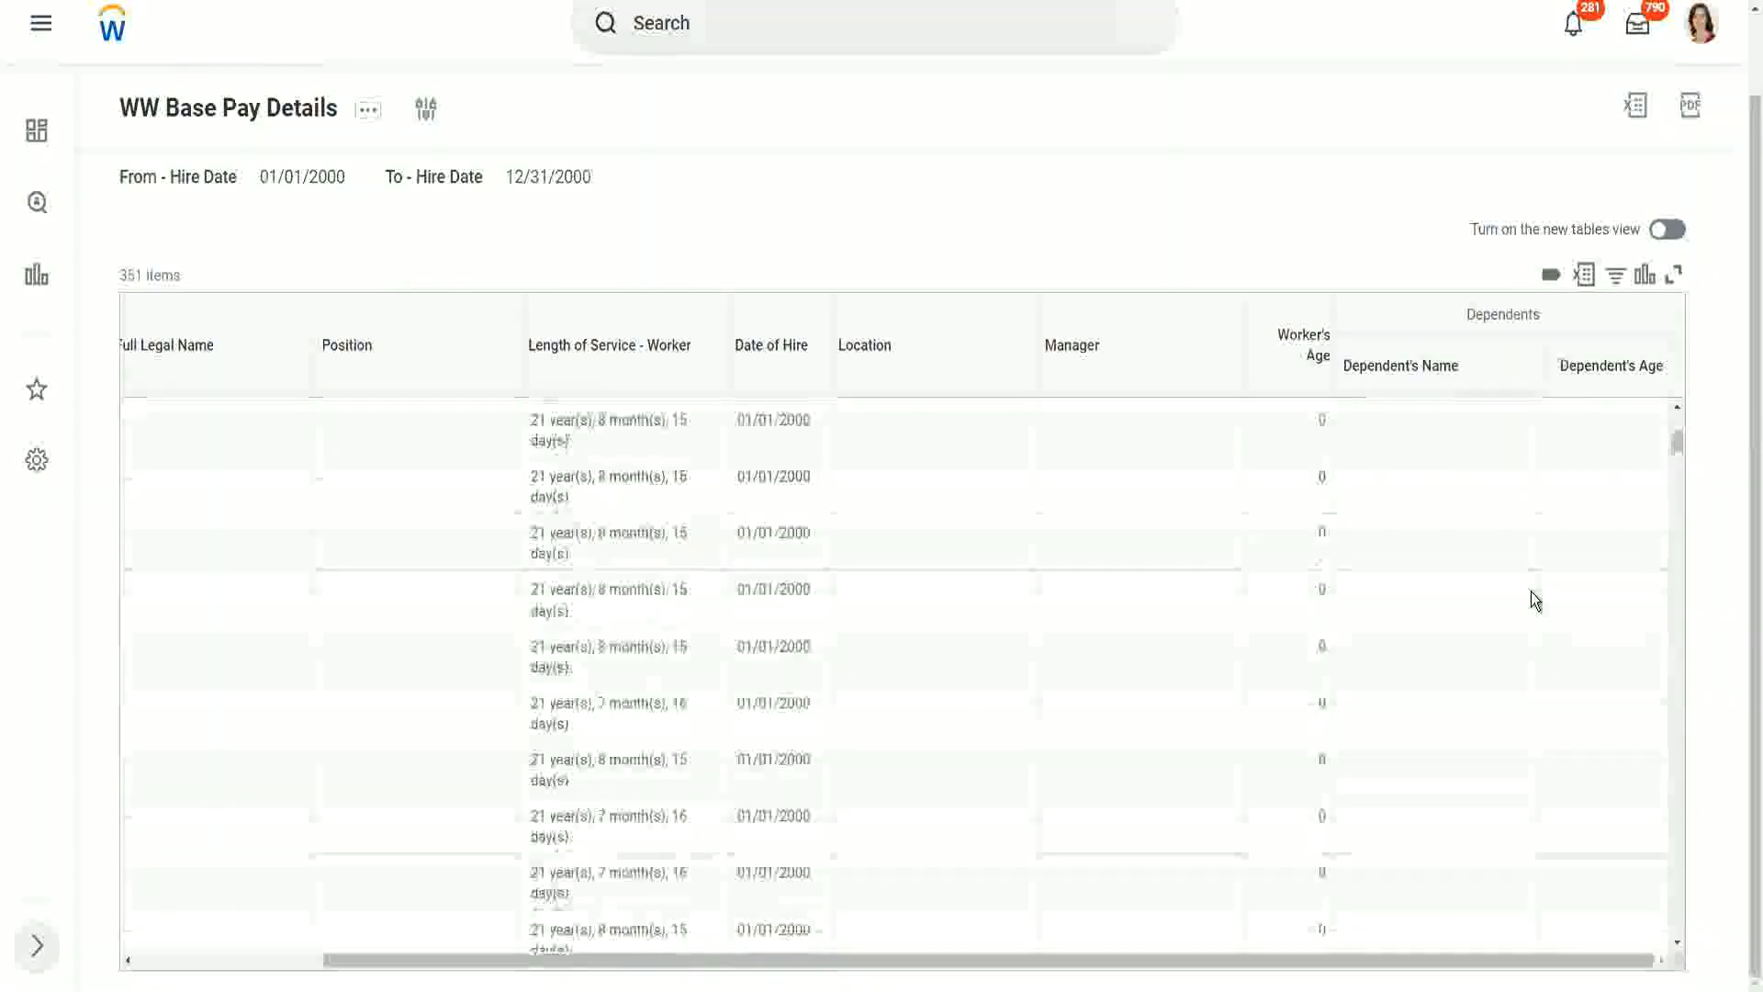
Step: Compare the dependents' names and ages listed for the first few workers in the filtered report
{"action": "scroll", "coordinate": [1530, 591], "scroll_direction": "up", "scroll_amount": 5}
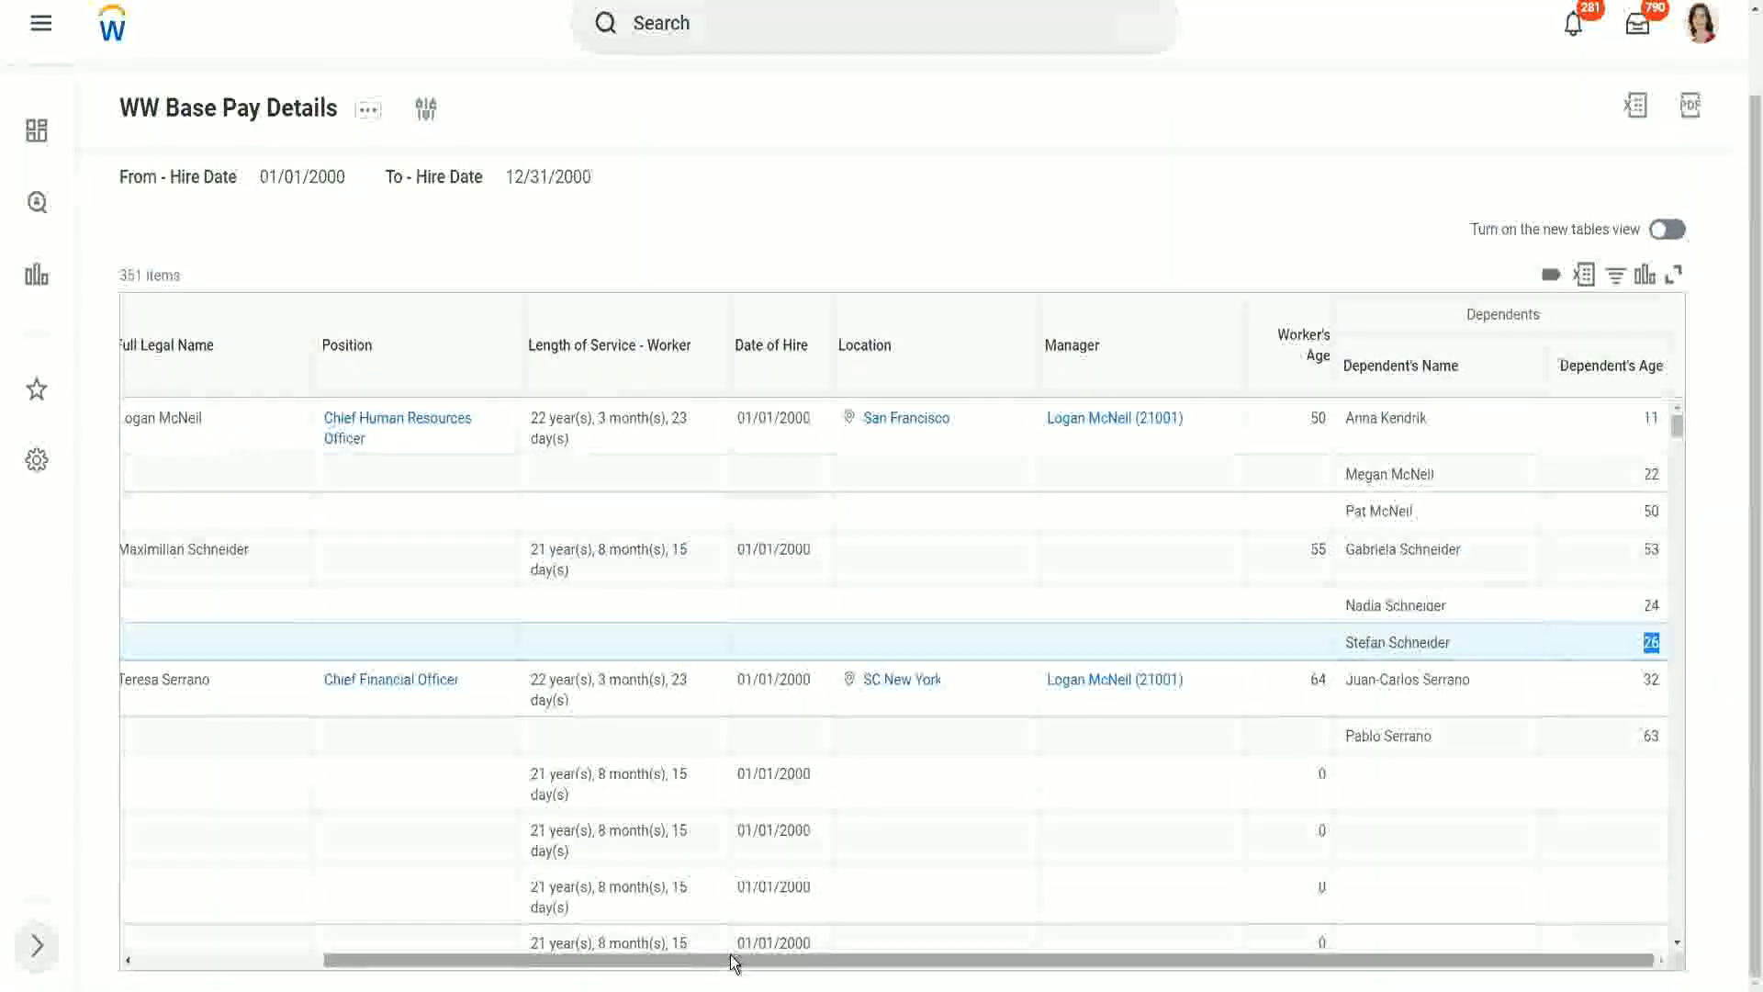
{"action": "left_click_drag", "start_coordinate": [735, 962], "coordinate": [806, 972]}
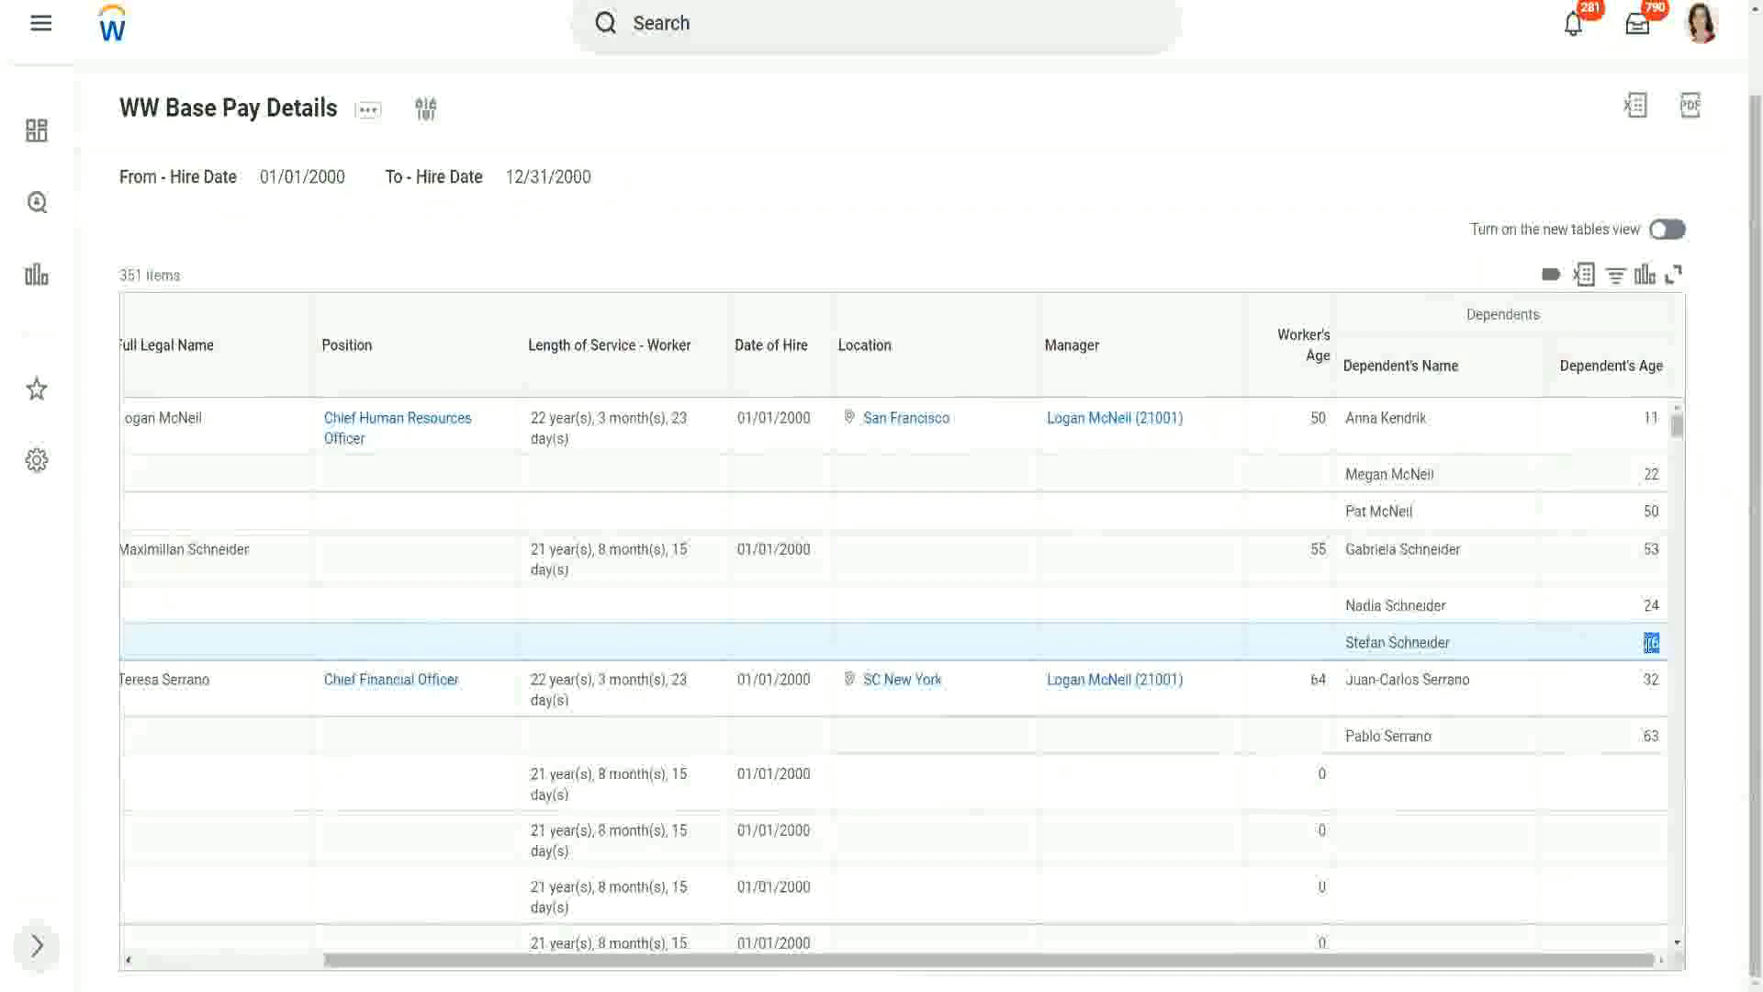
{"action": "left_click_drag", "start_coordinate": [1645, 644], "coordinate": [1650, 633]}
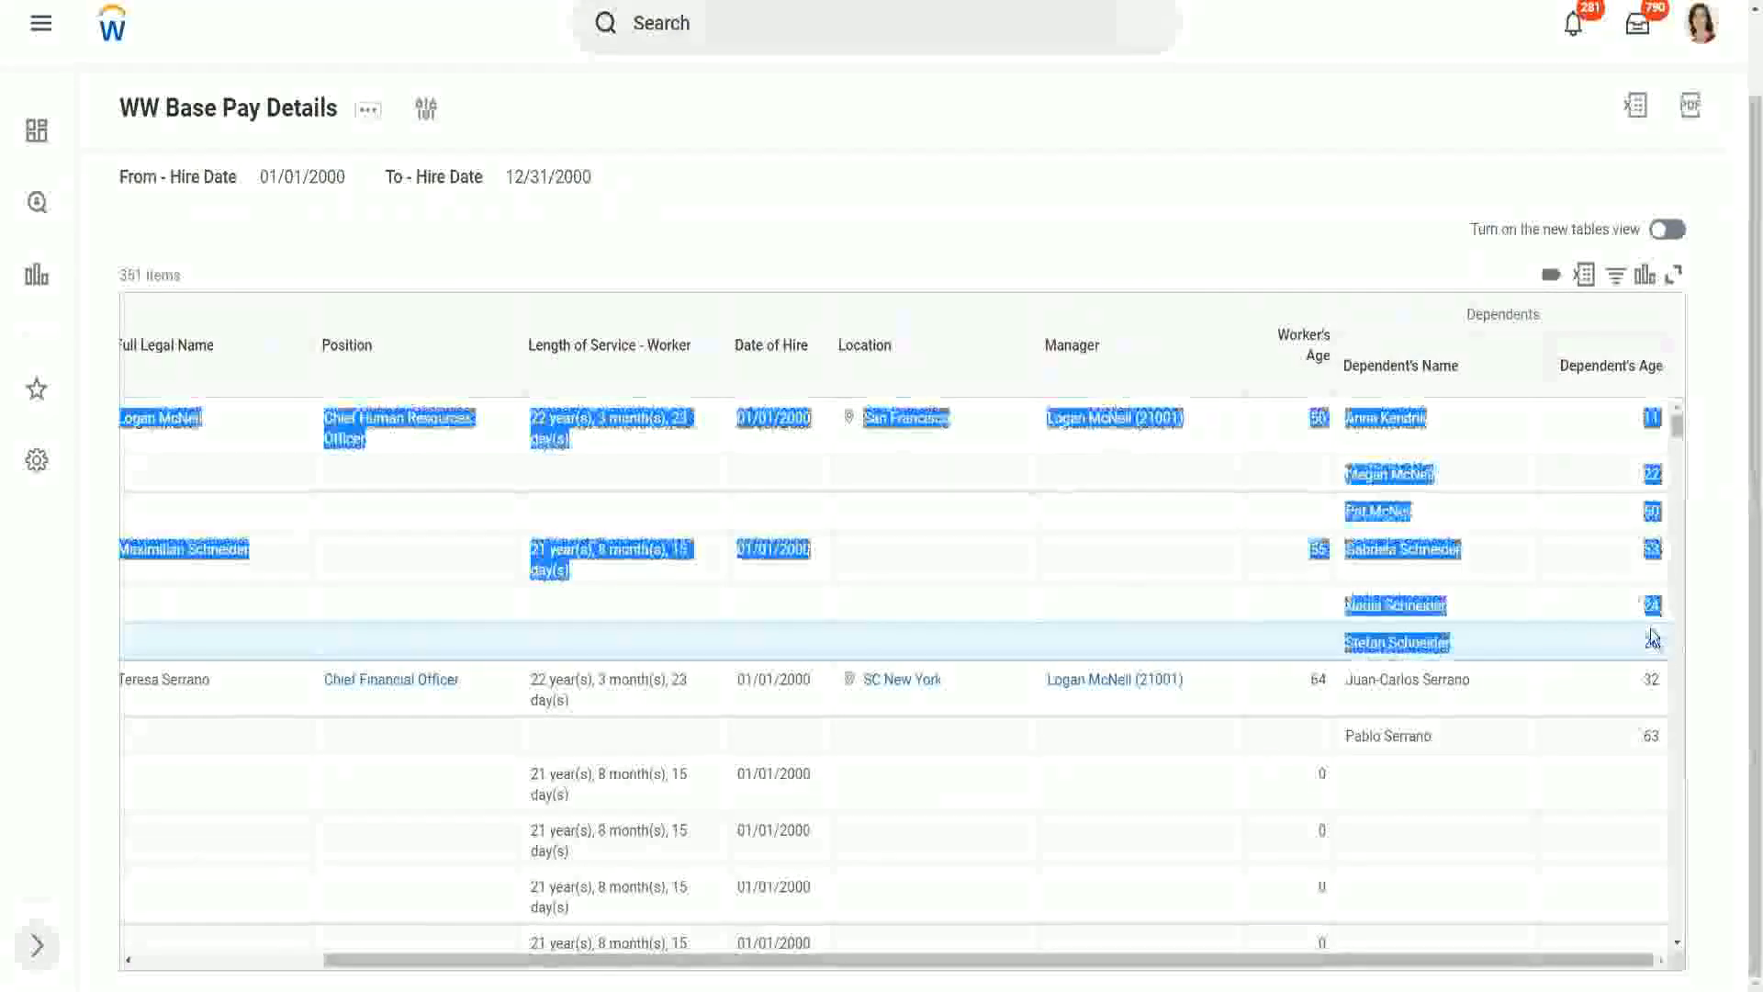
{"action": "left_click", "coordinate": [1604, 615]}
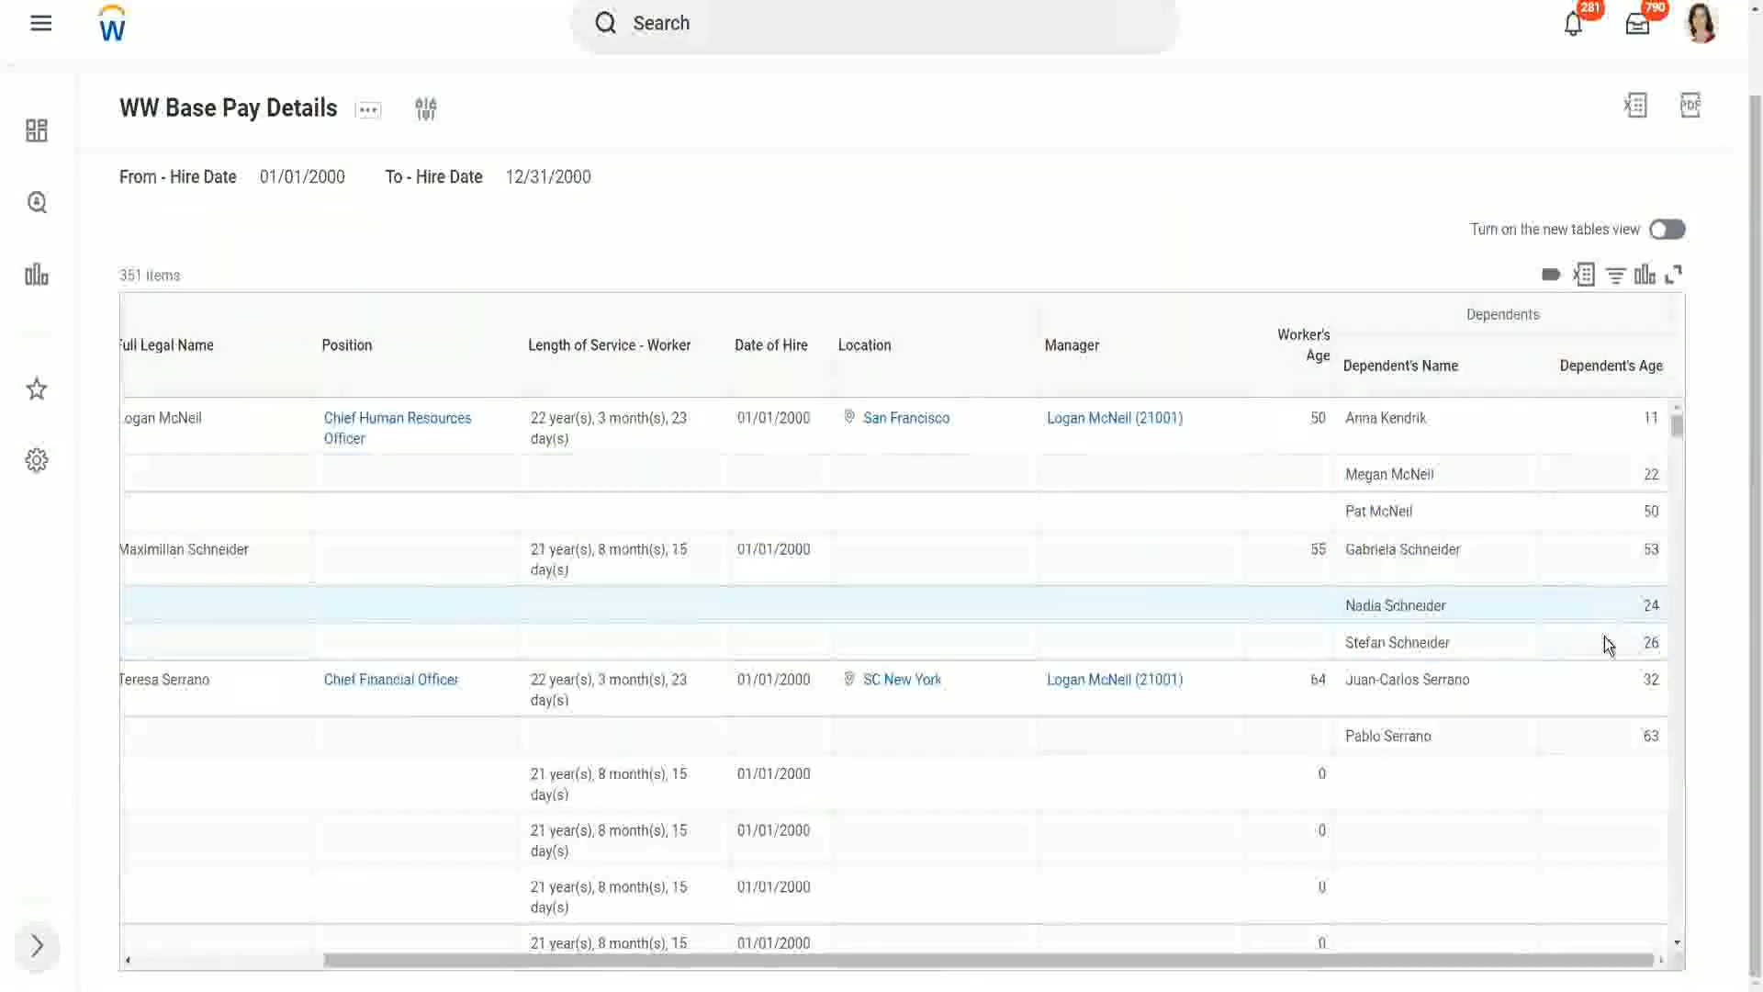
{"action": "double_click", "coordinate": [1650, 642]}
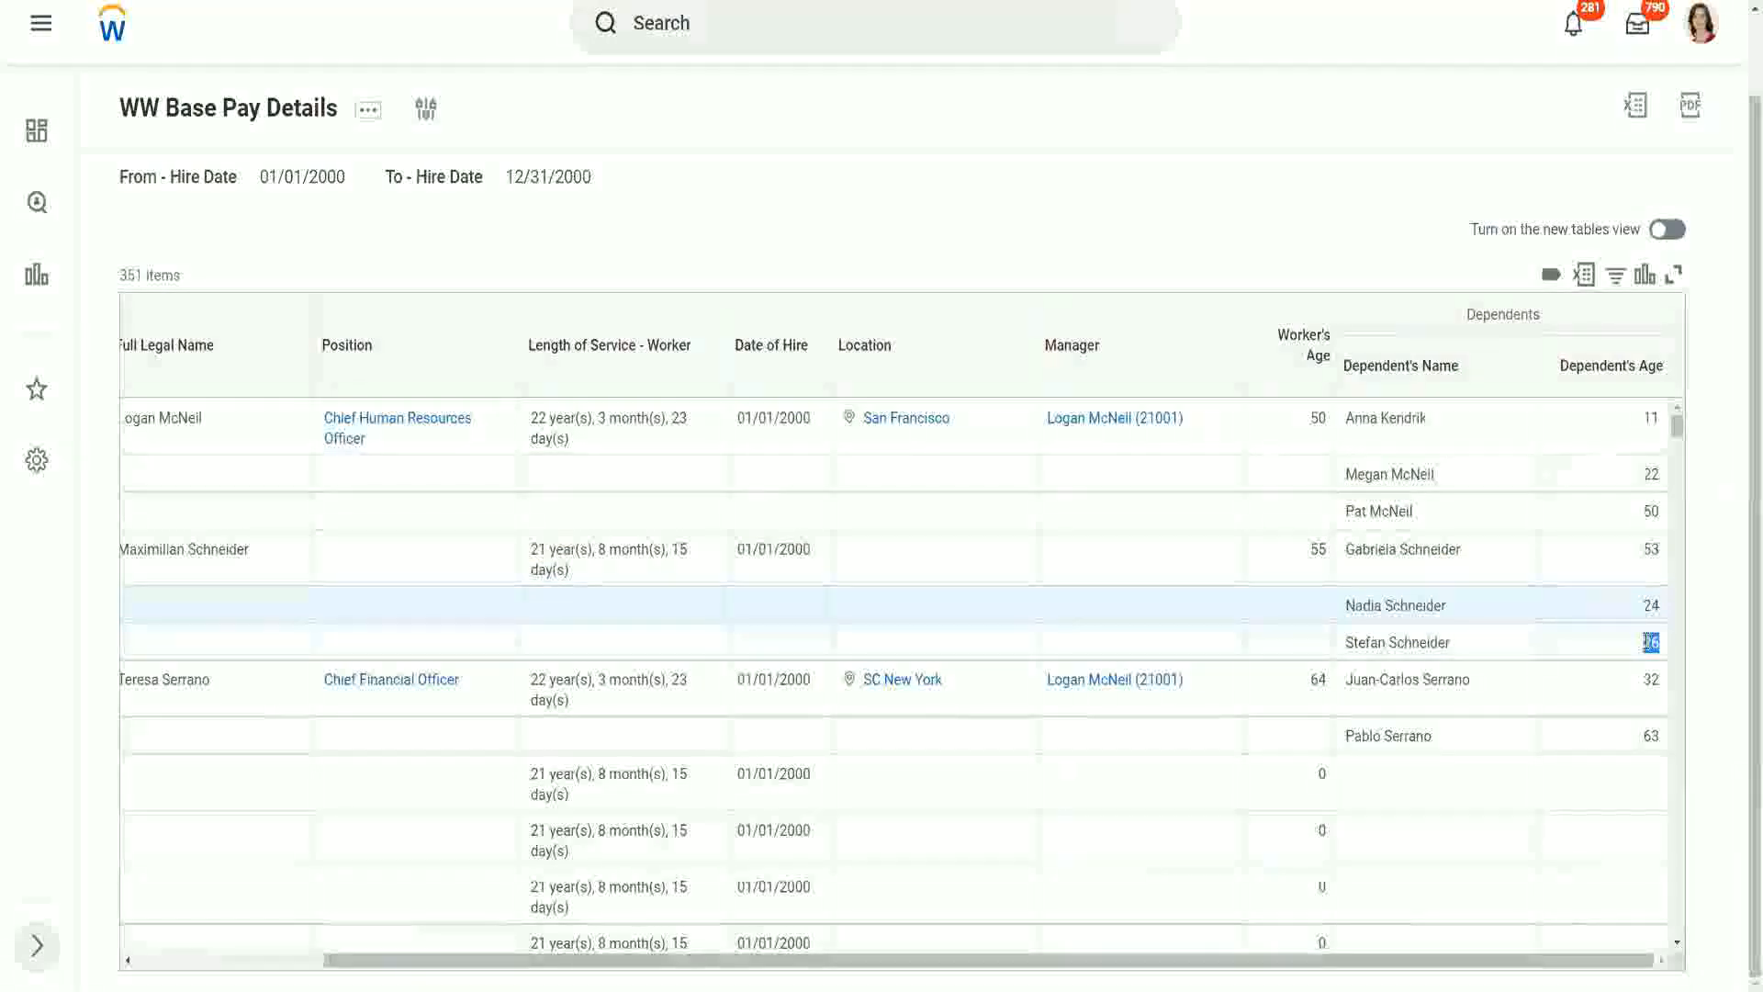
{"action": "left_click", "coordinate": [1524, 658]}
{"action": "scroll", "coordinate": [1520, 652], "scroll_direction": "down", "scroll_amount": 1}
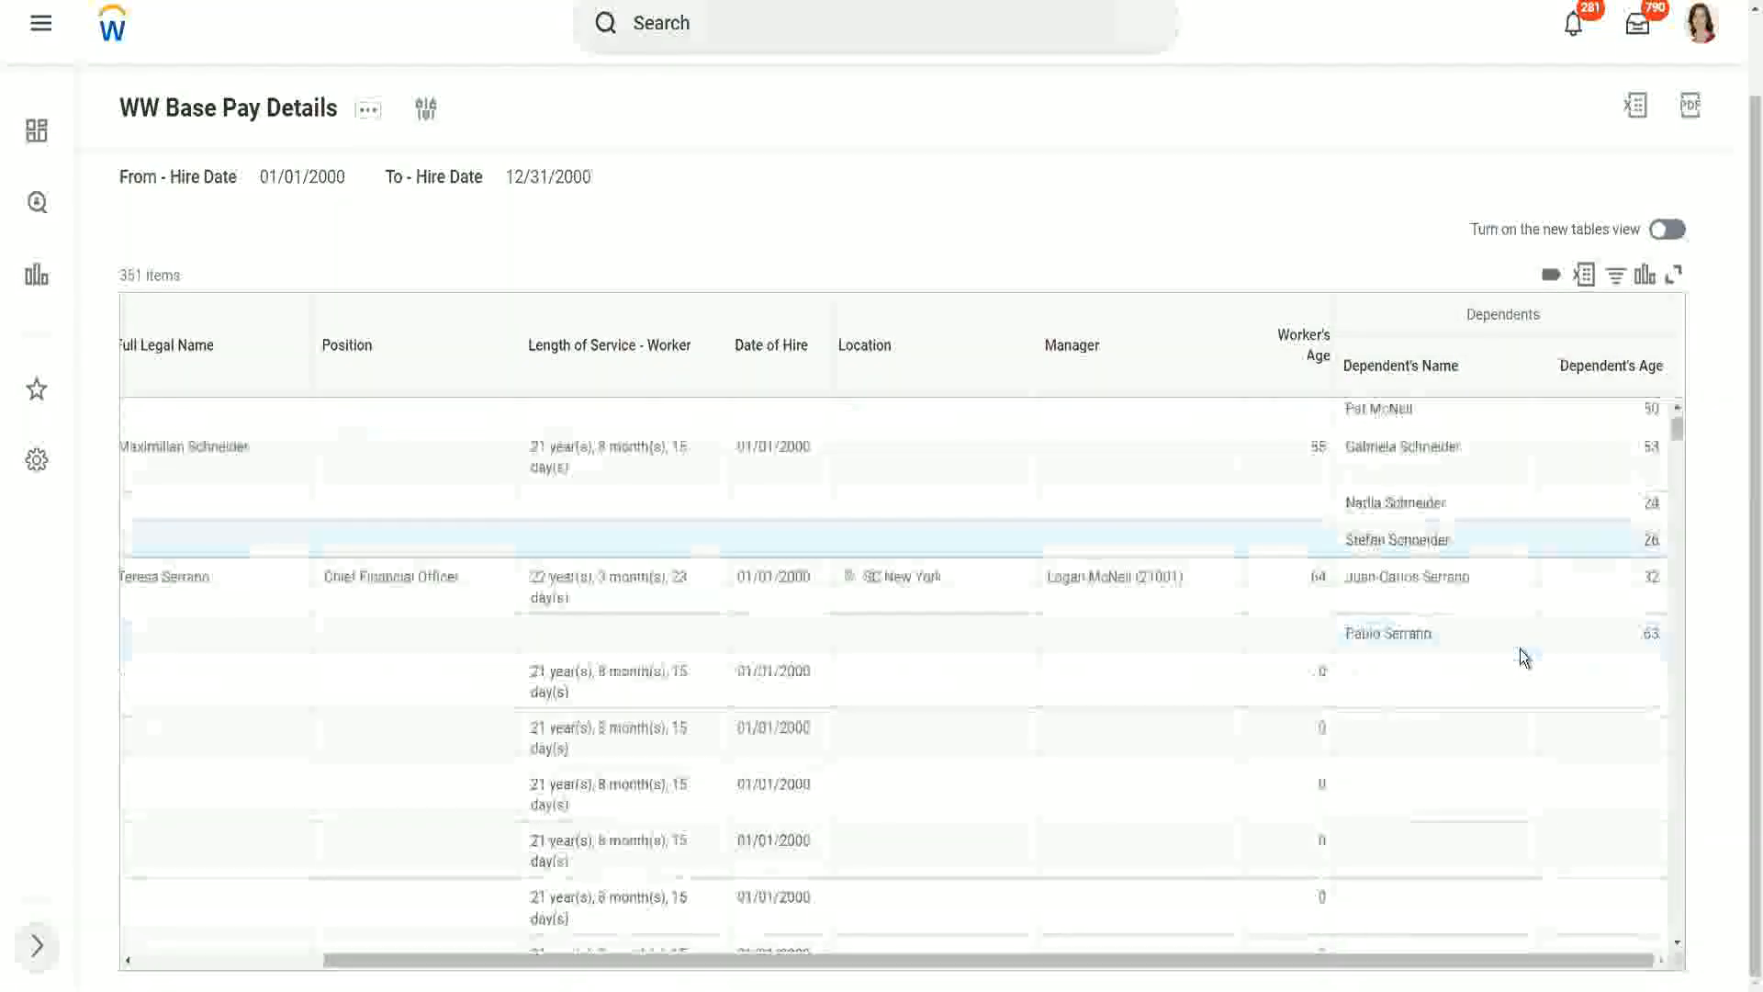
{"action": "scroll", "coordinate": [1520, 650], "scroll_direction": "down", "scroll_amount": 2}
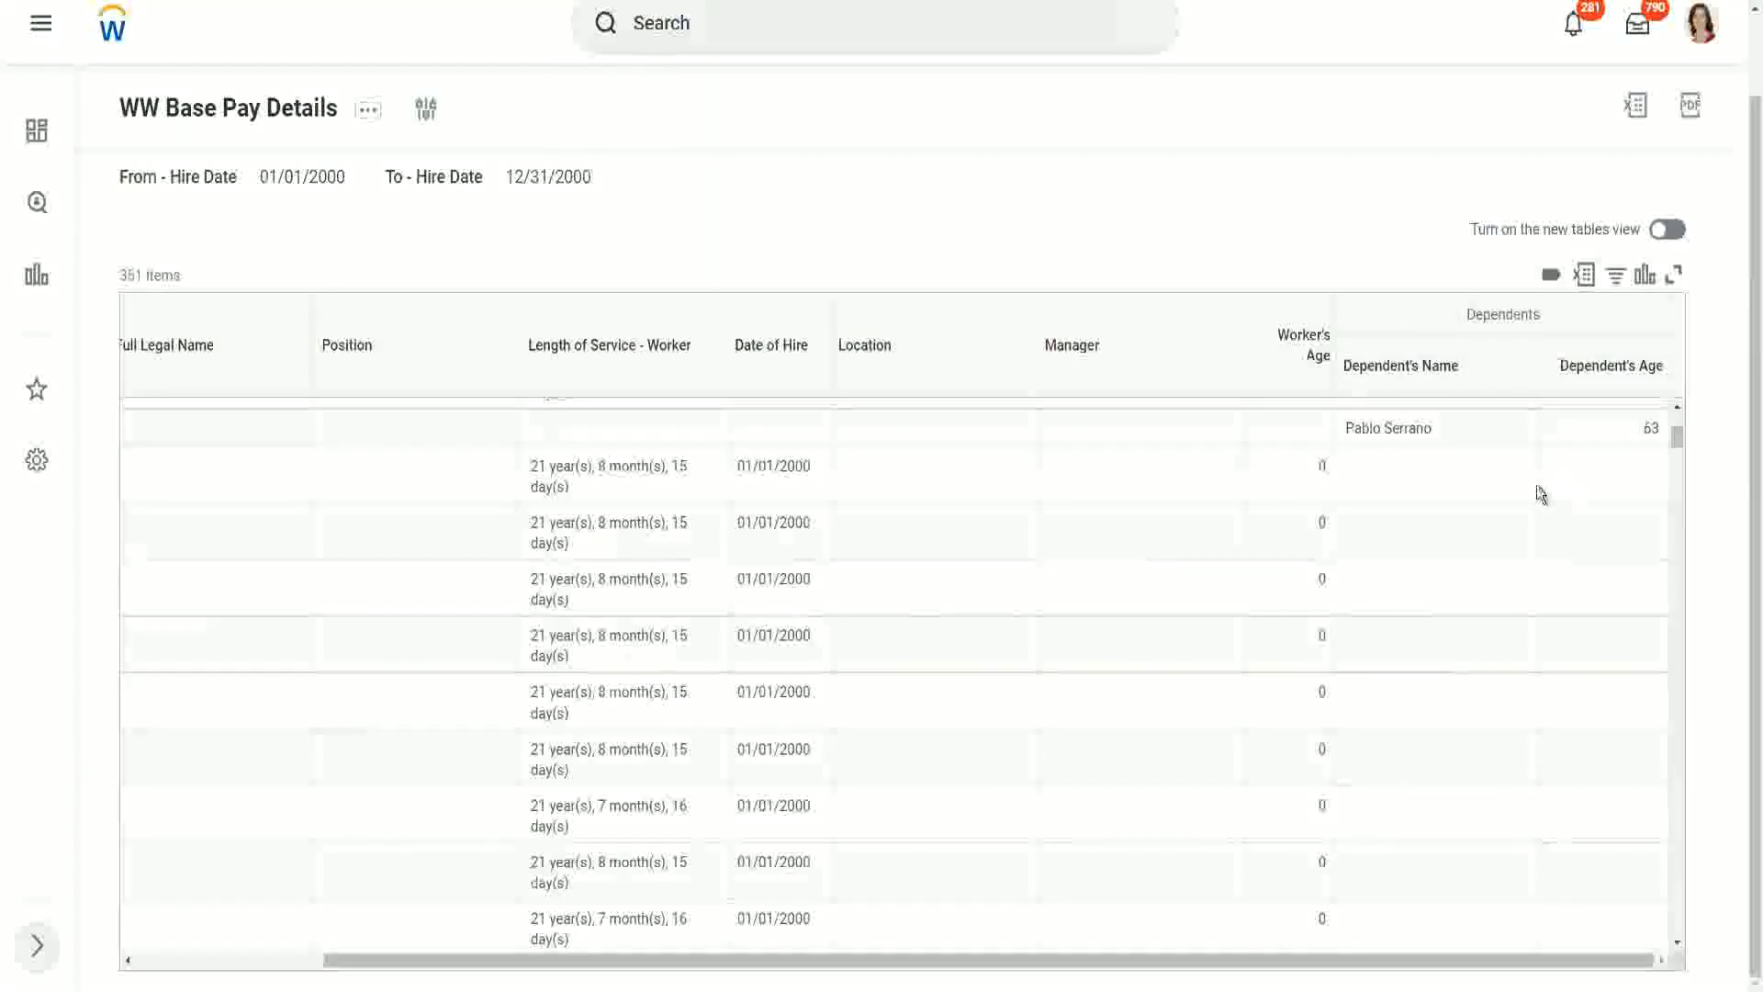
{"action": "scroll", "coordinate": [1537, 486], "scroll_direction": "up", "scroll_amount": 3}
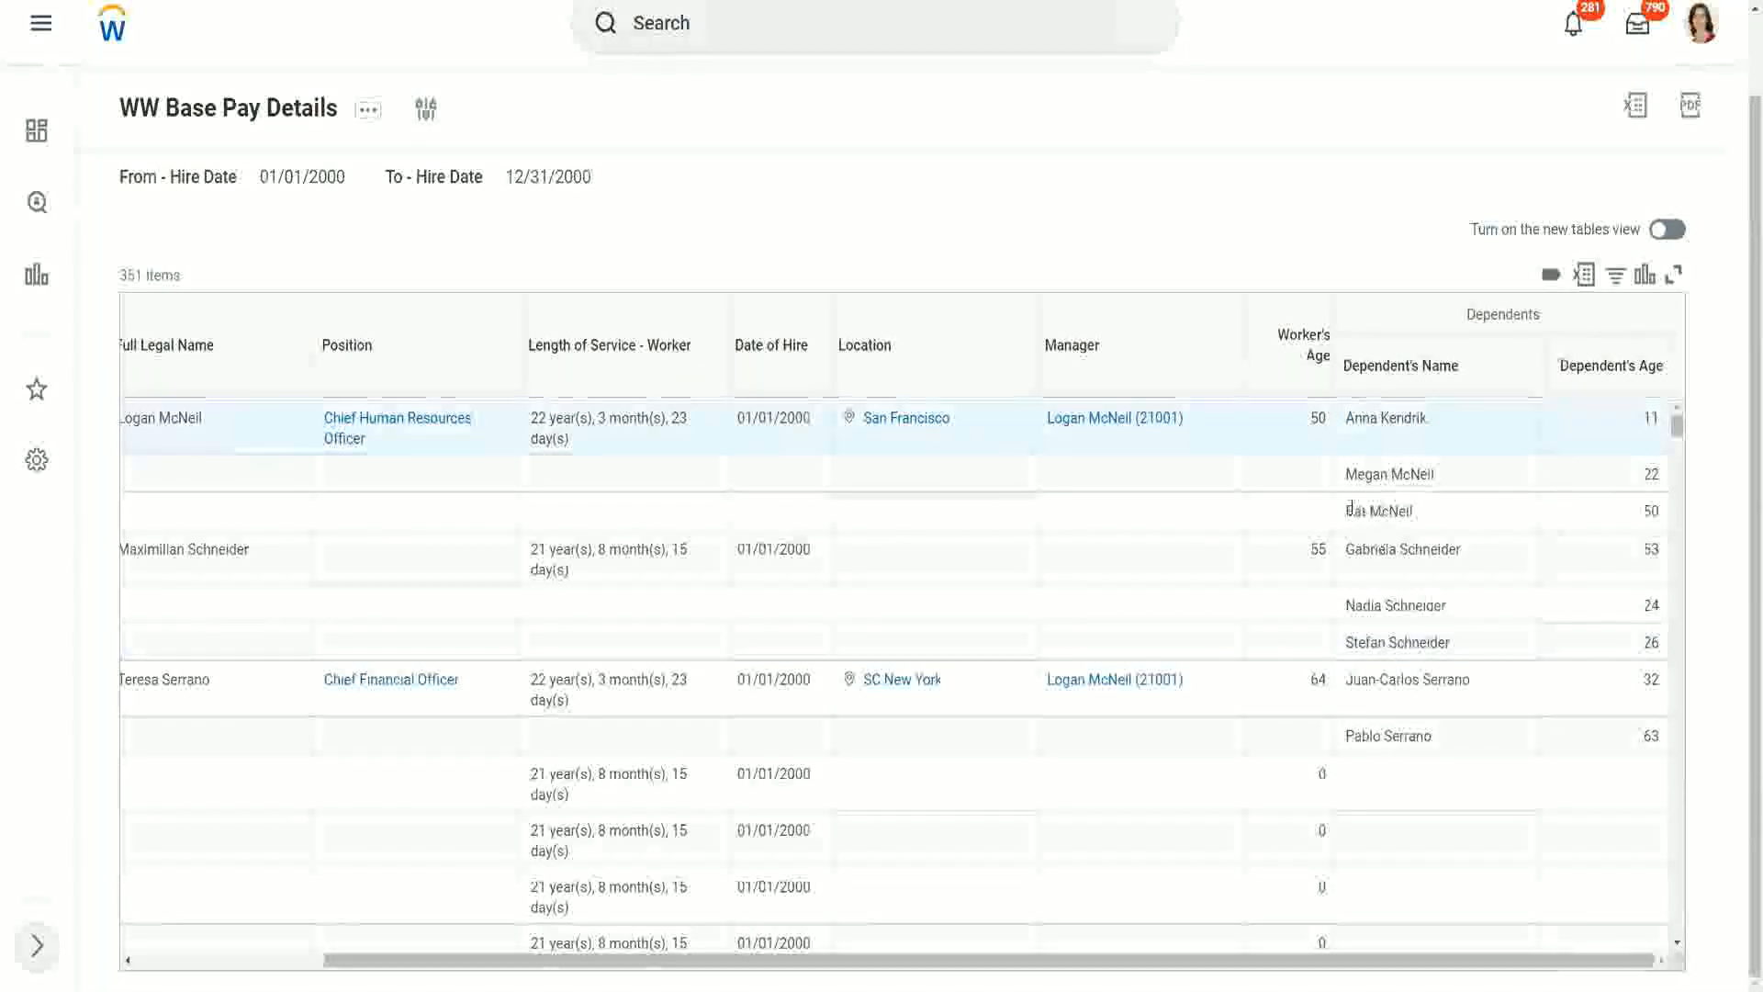
{"action": "triple_click", "coordinate": [1421, 512]}
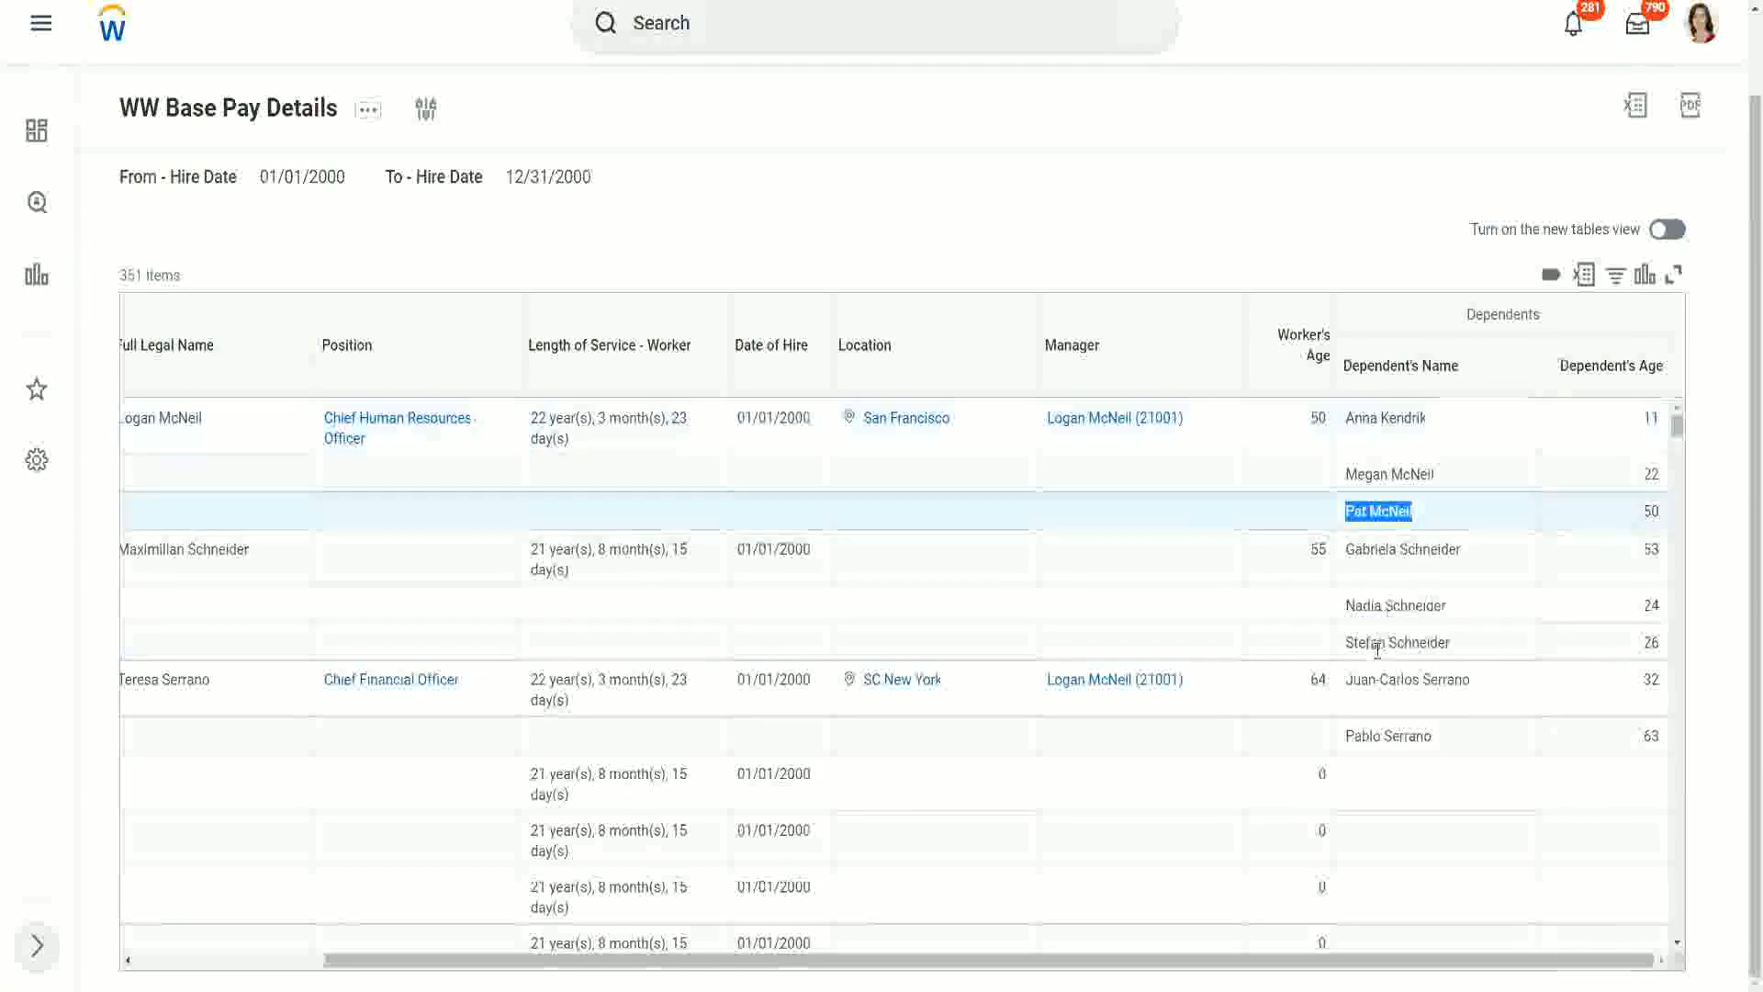
{"action": "left_click", "coordinate": [1464, 731]}
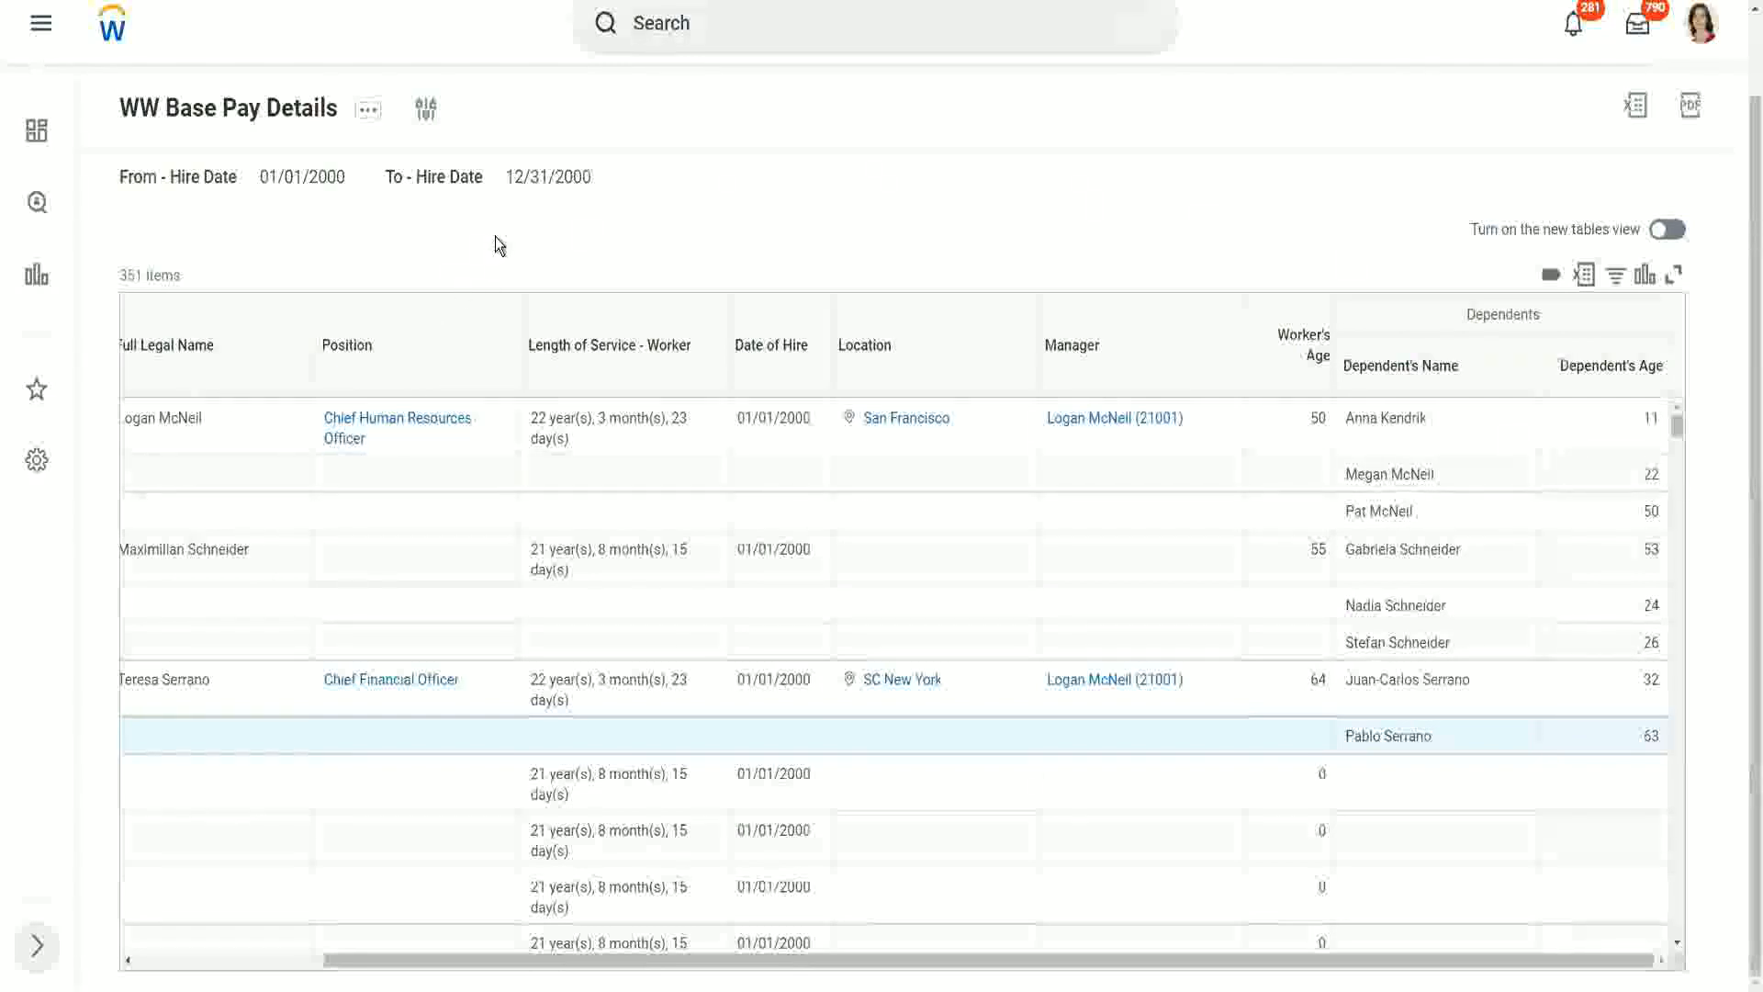
Step: Duplicate the report's browser tab and open the Create Calculated Field task from the search
{"action": "right_click", "coordinate": [296, 0]}
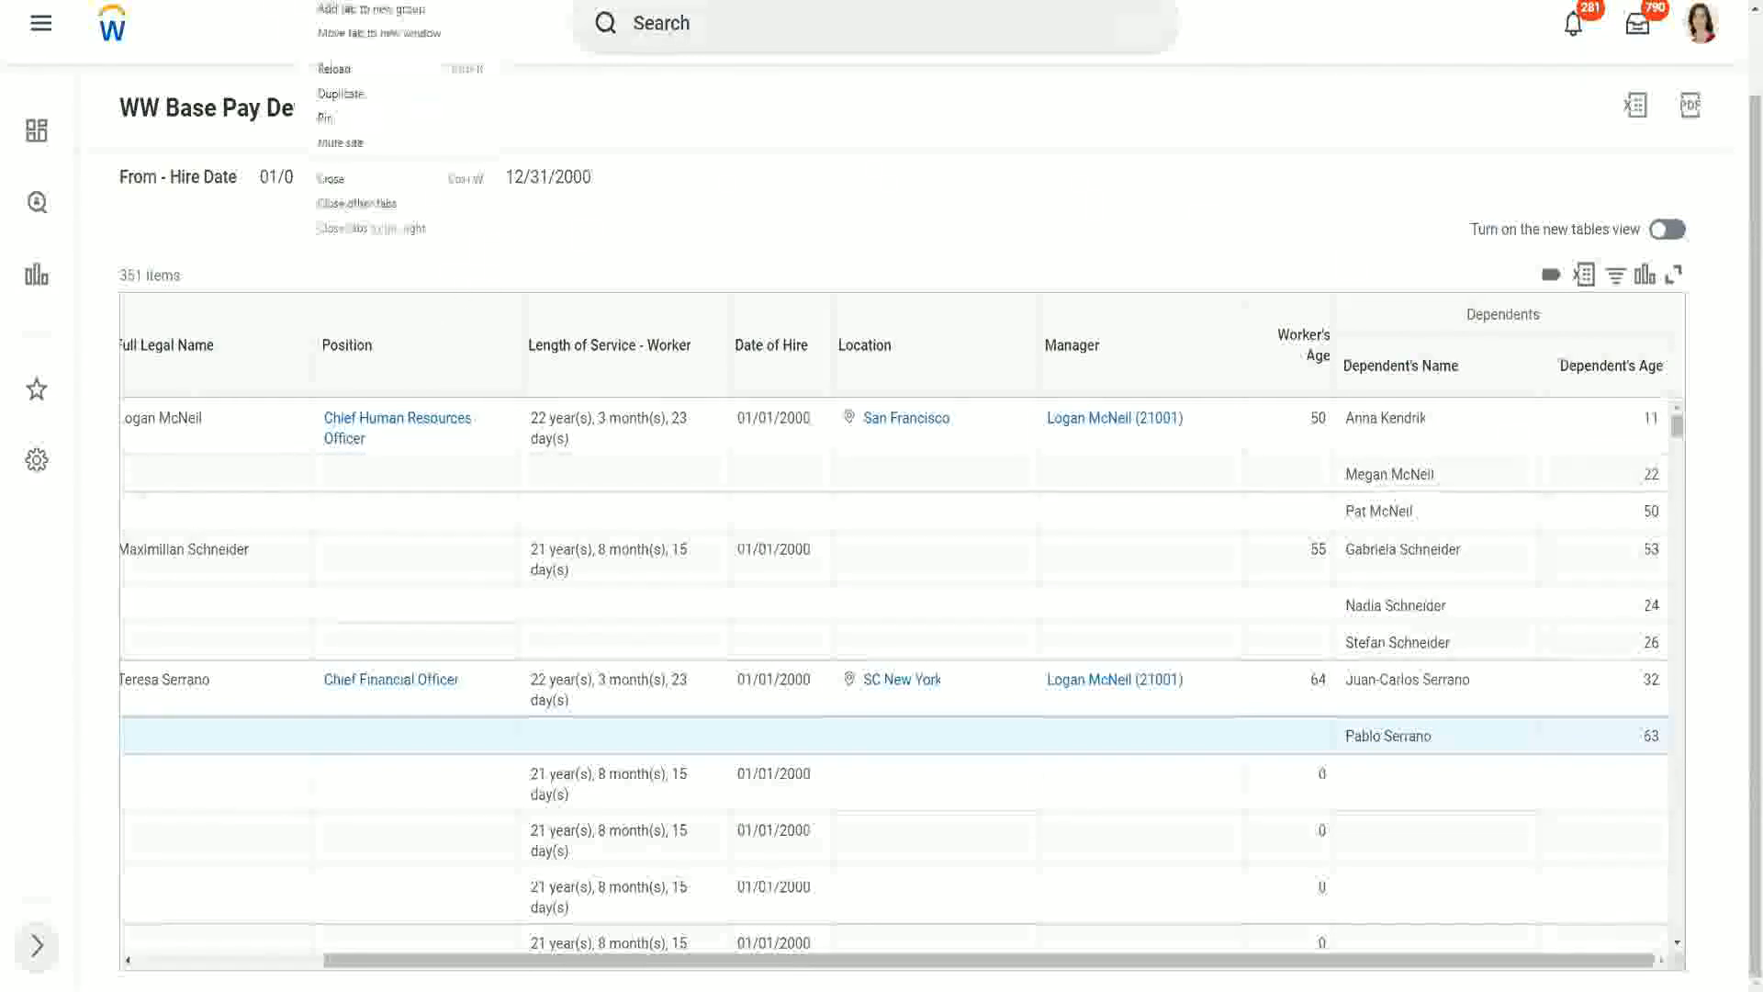
{"action": "left_click", "coordinate": [340, 93]}
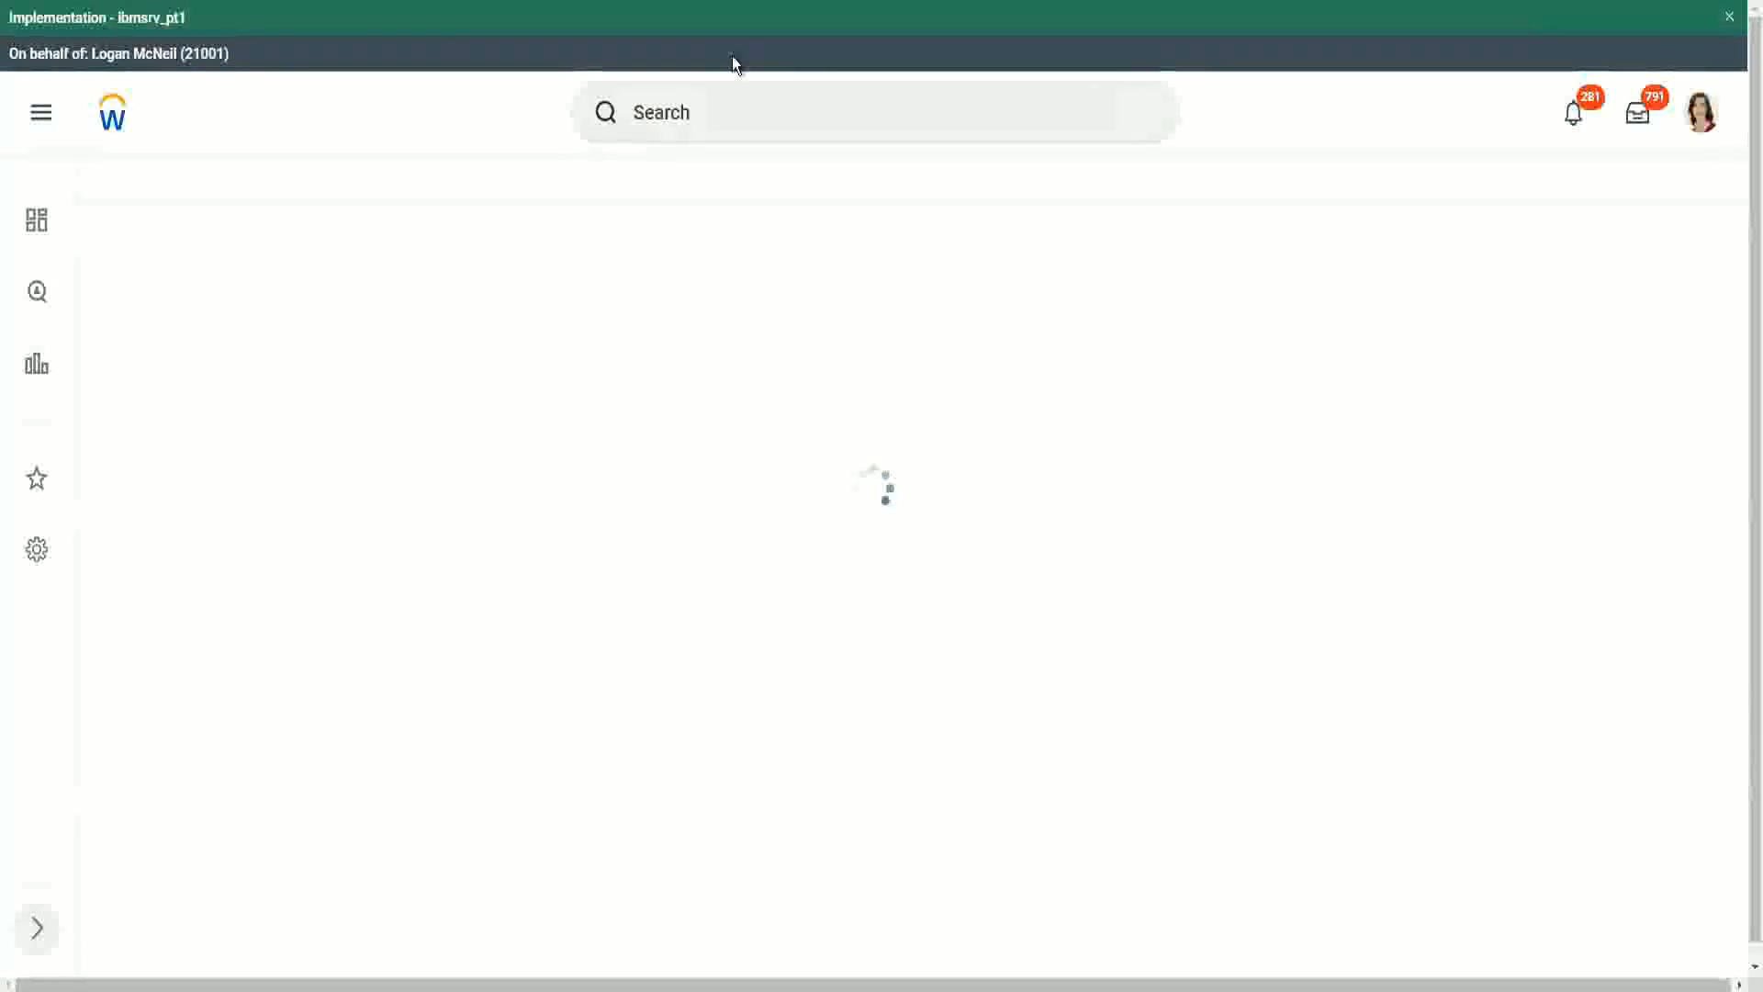
{"action": "left_click", "coordinate": [734, 115]}
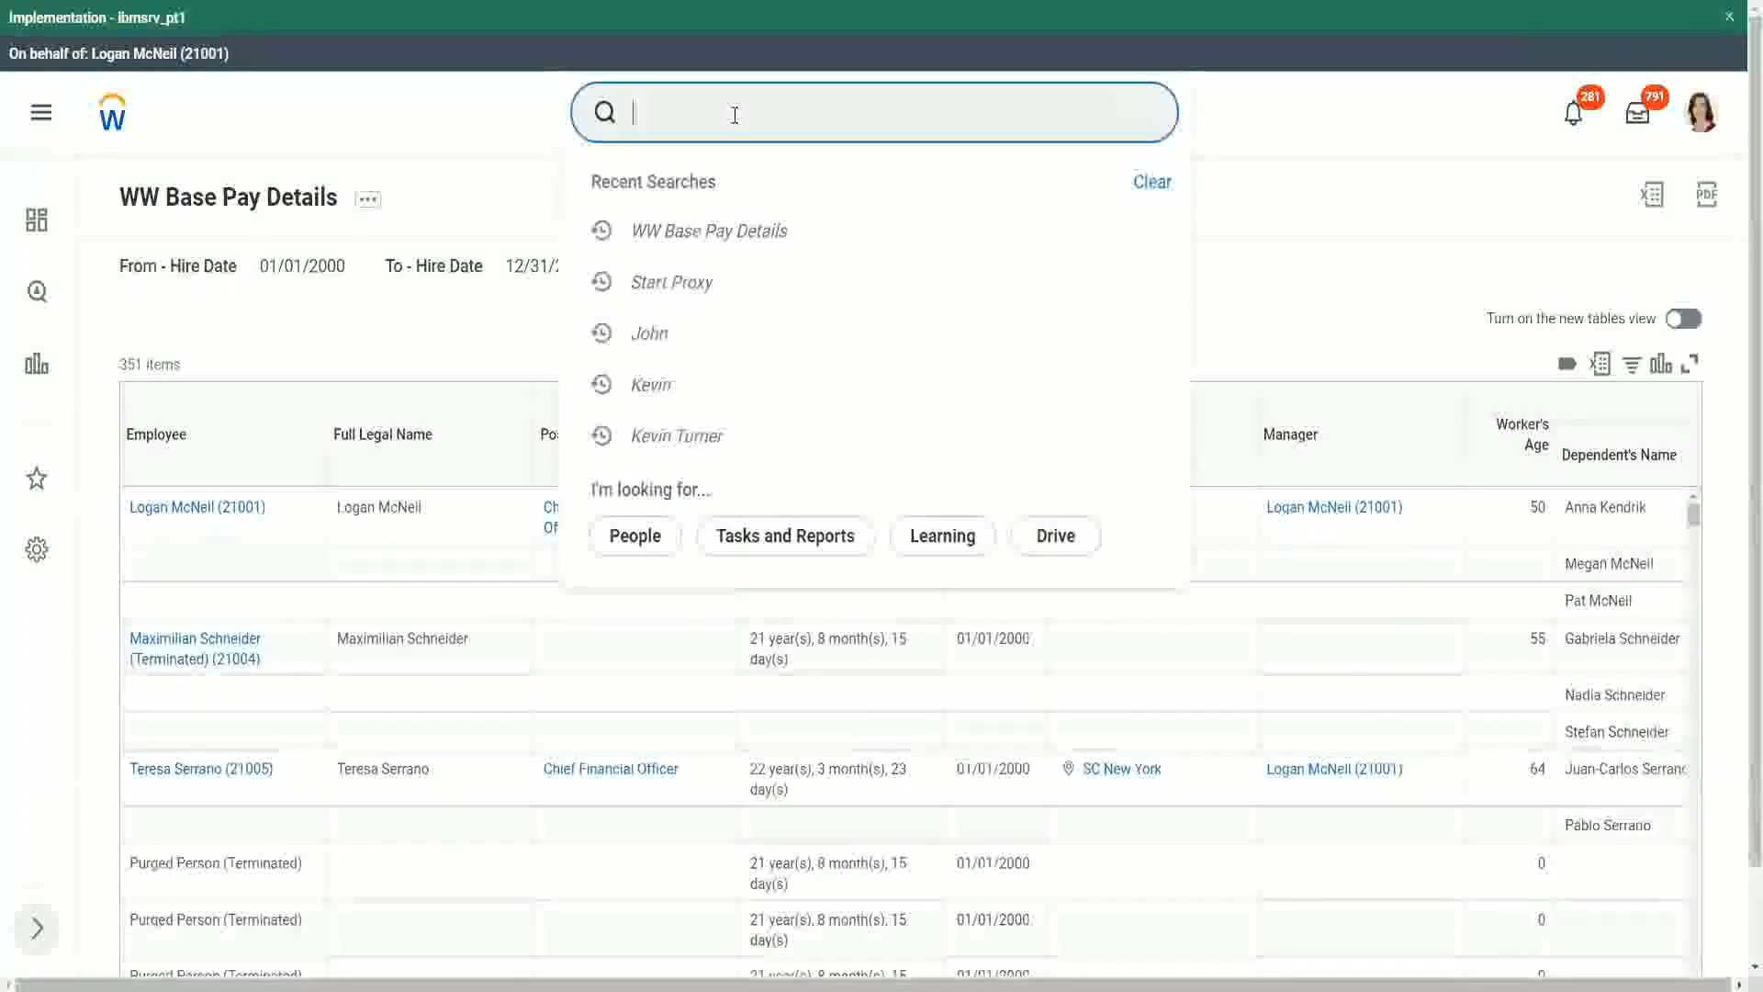
{"action": "type", "text": "create calc "}
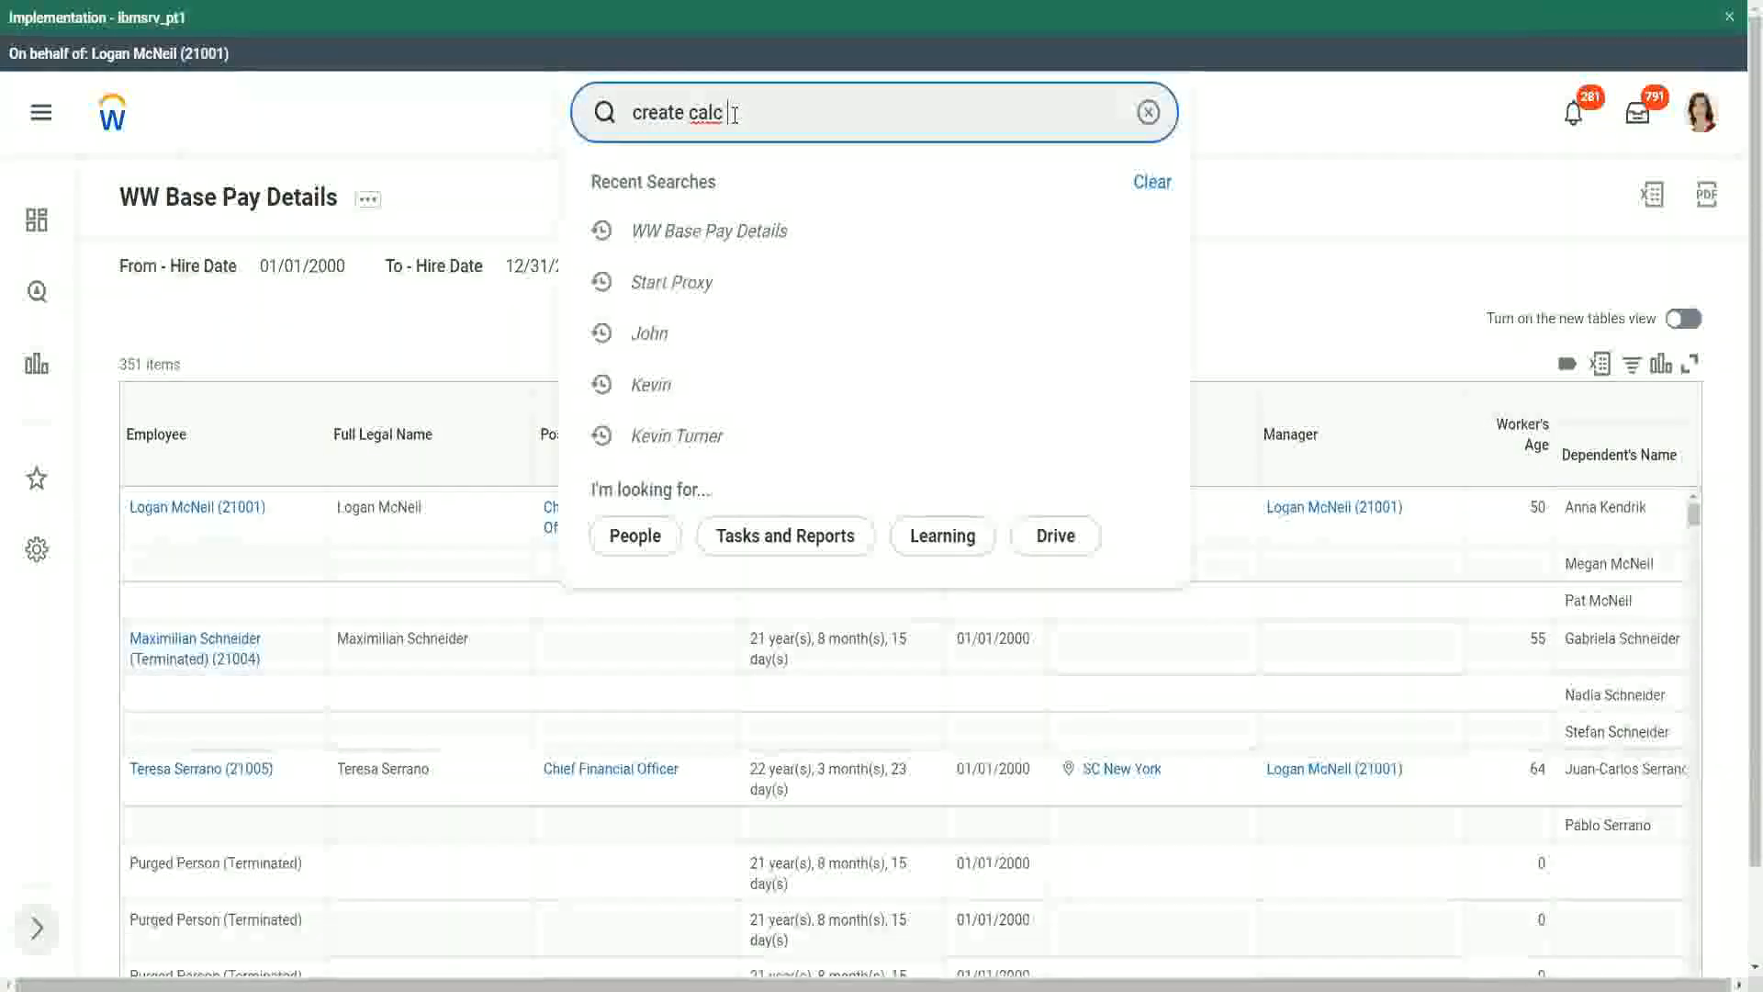
{"action": "type", "text": "field"}
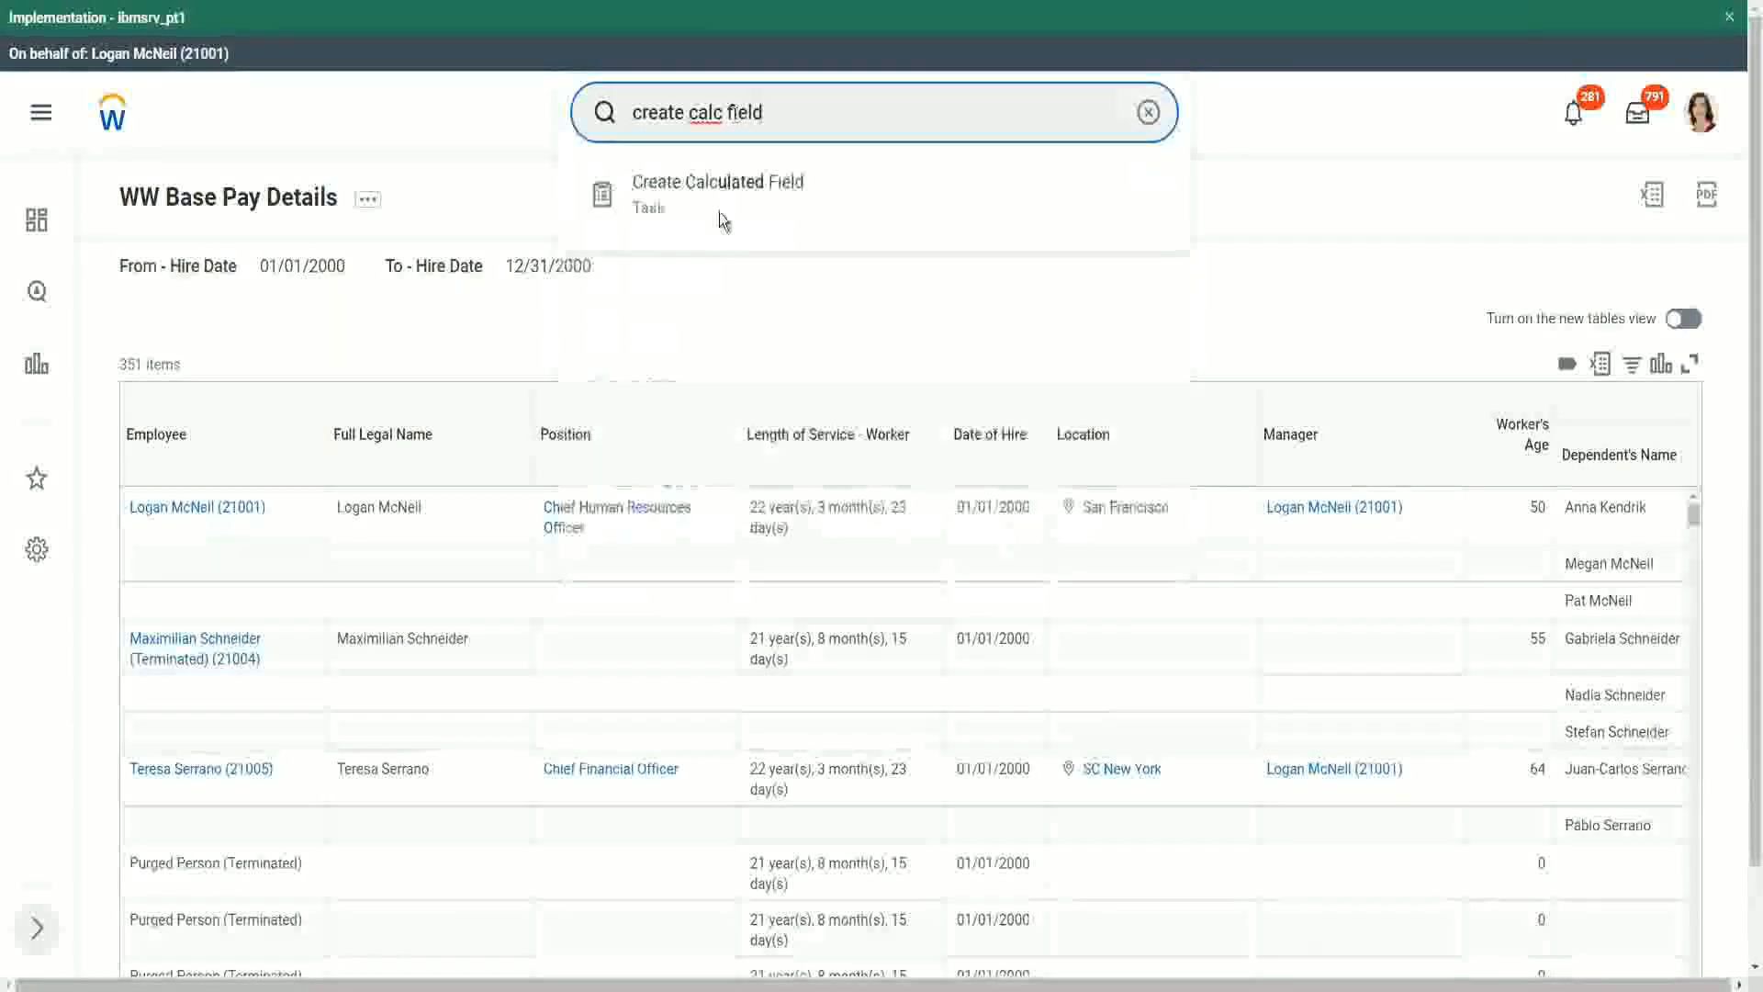
{"action": "left_click", "coordinate": [722, 198]}
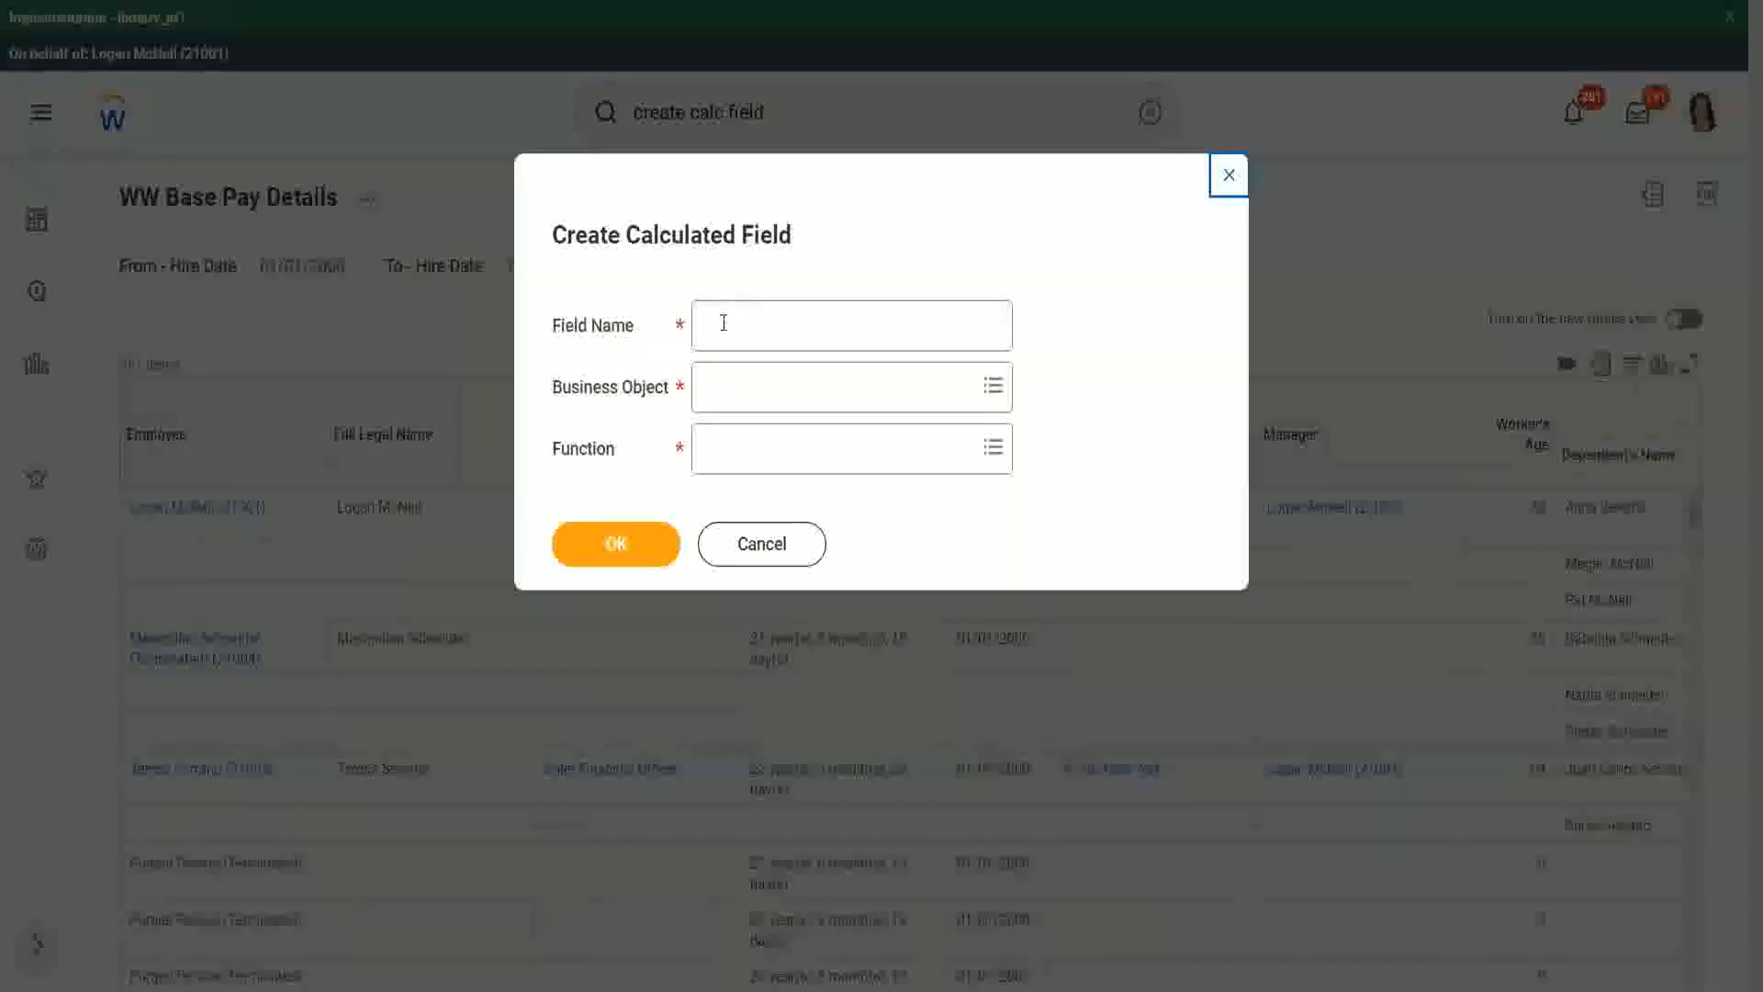
Step: Name the new calculated field CF-WW-ESI-Eldest Dependent
{"action": "left_click", "coordinate": [724, 322]}
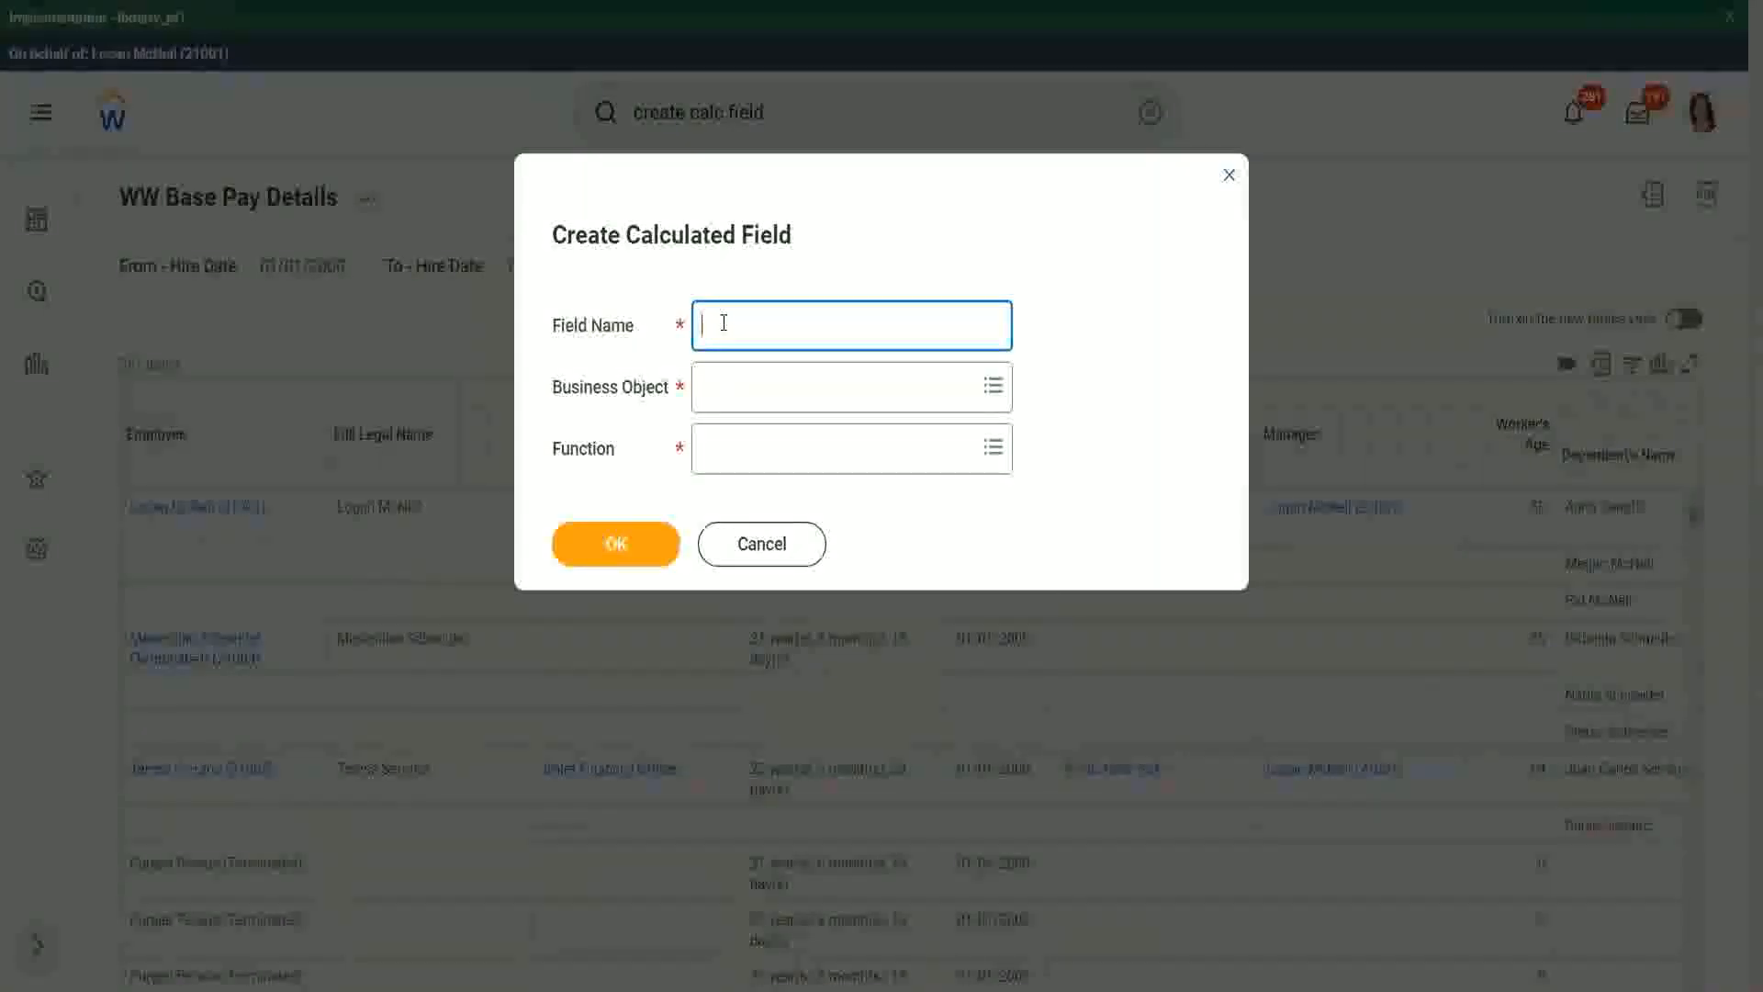
{"action": "type", "text": "CF WW-ESI-Eldest Dependent"}
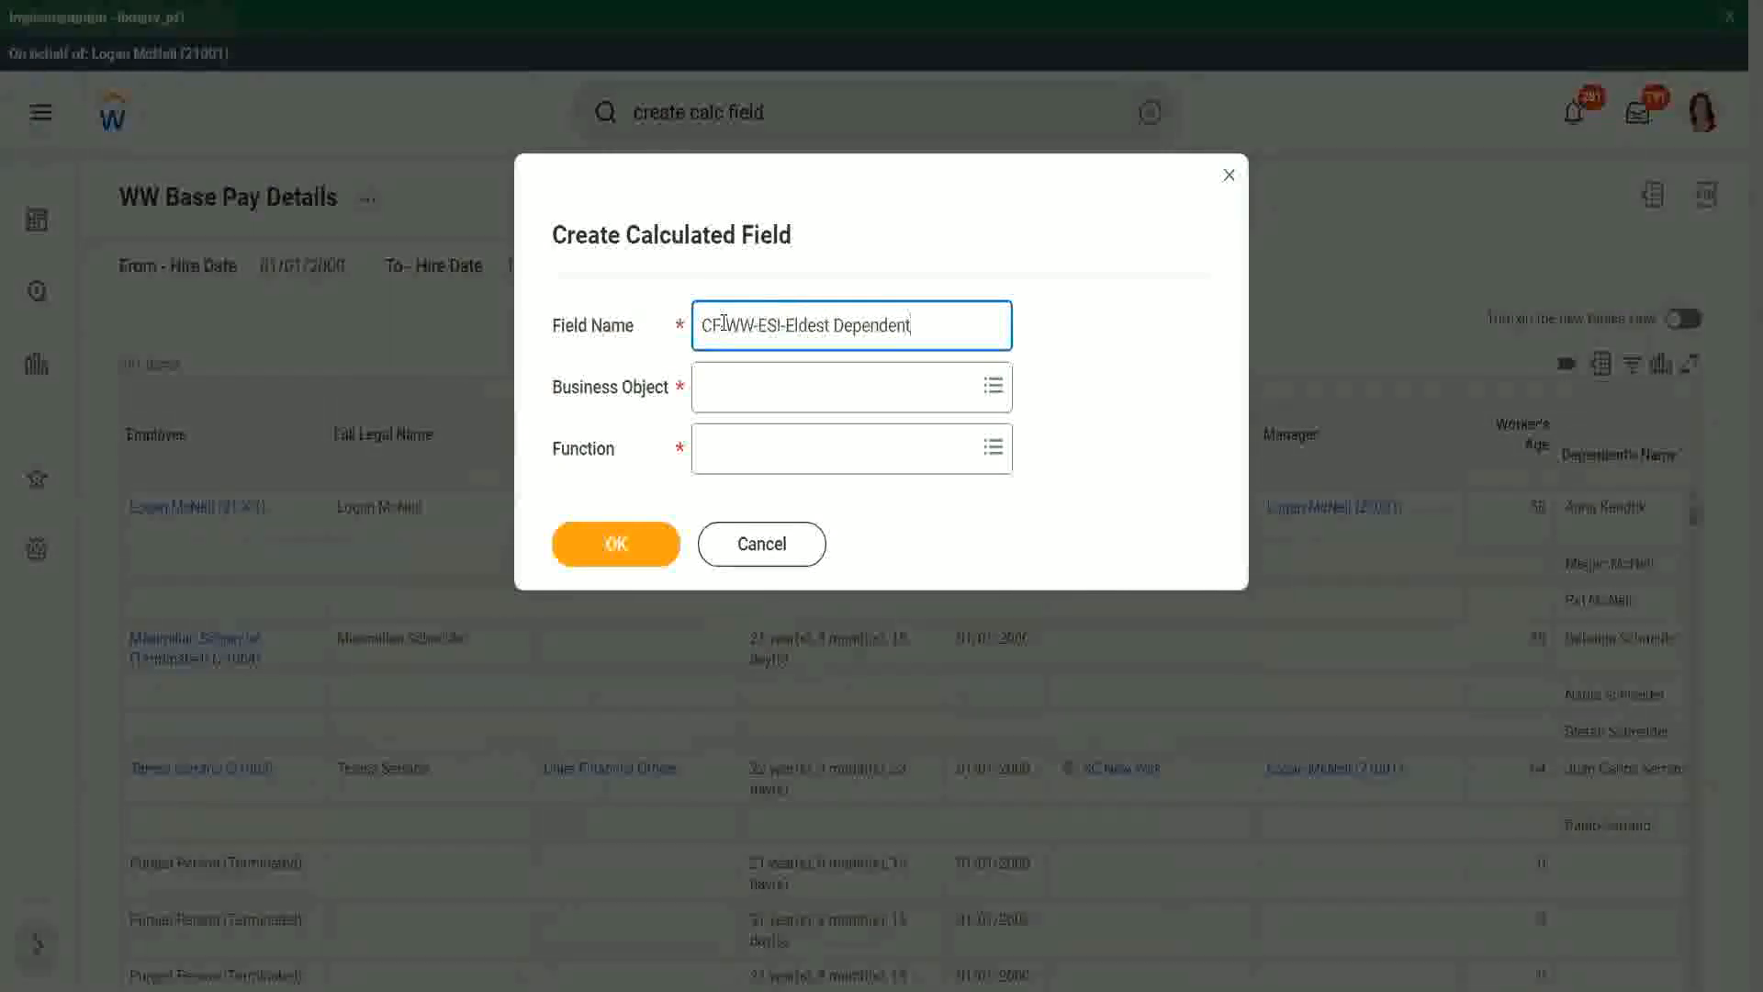
Step: Set the calculated field's business object to Worker
{"action": "left_click", "coordinate": [746, 393]}
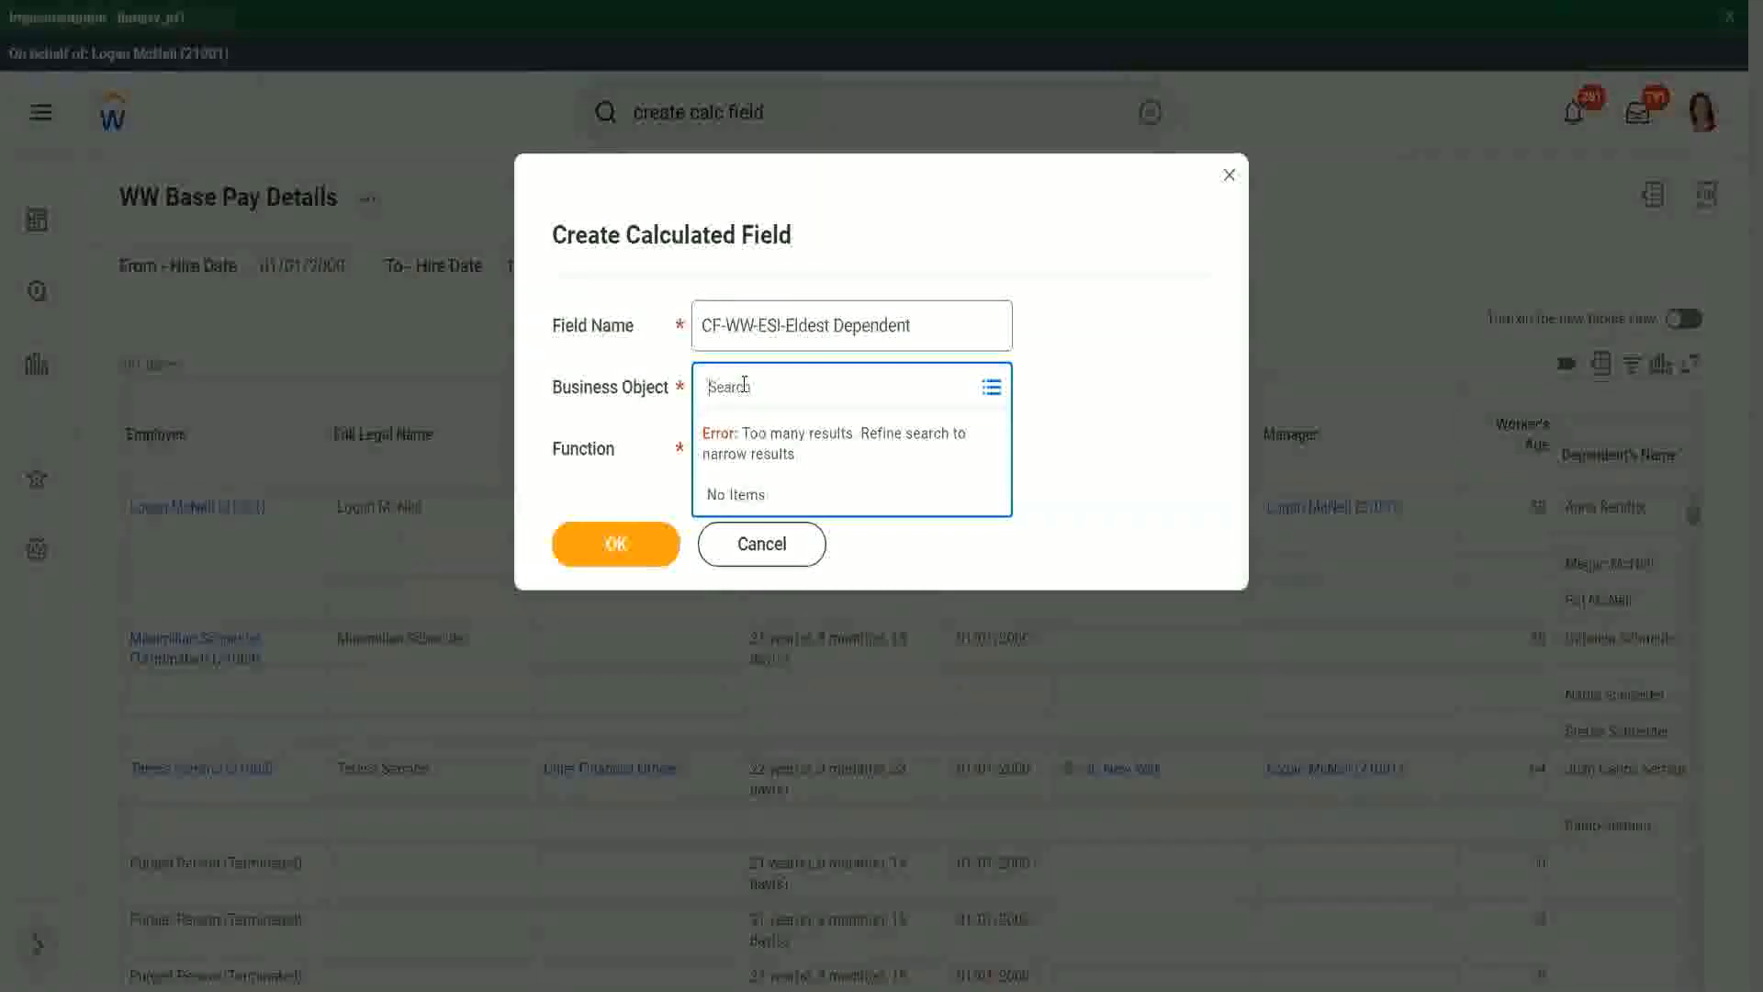
{"action": "type", "text": "worker"}
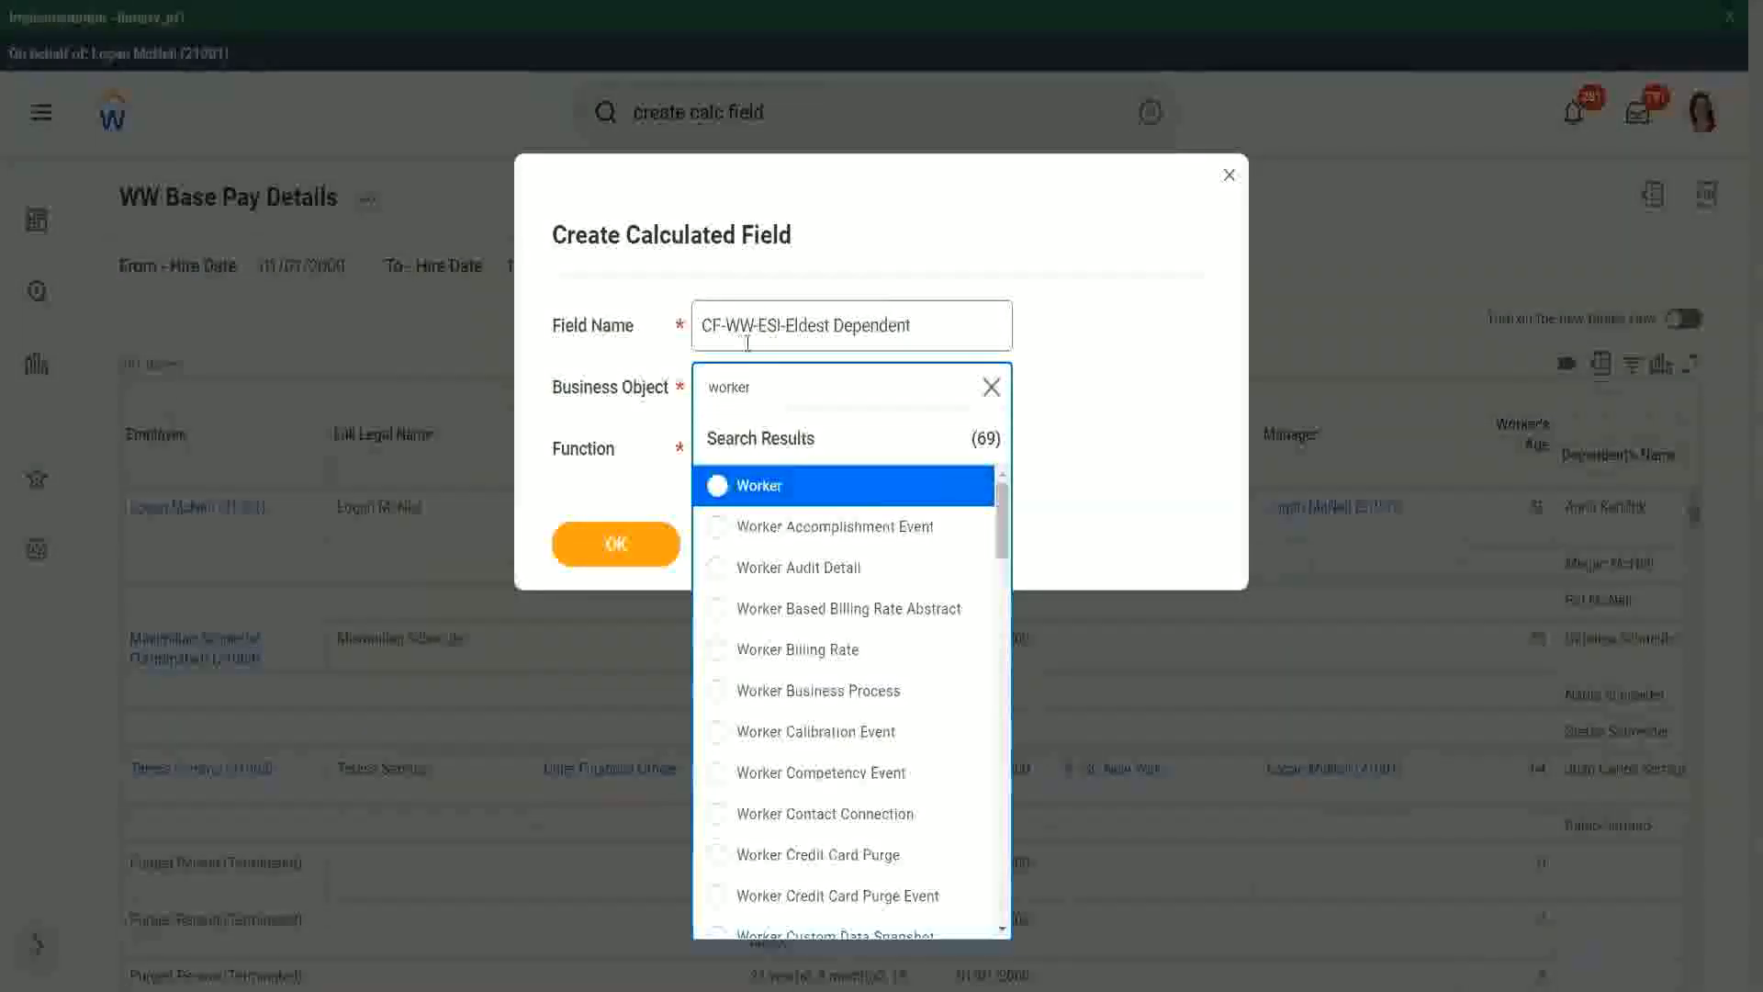
{"action": "left_click", "coordinate": [831, 497]}
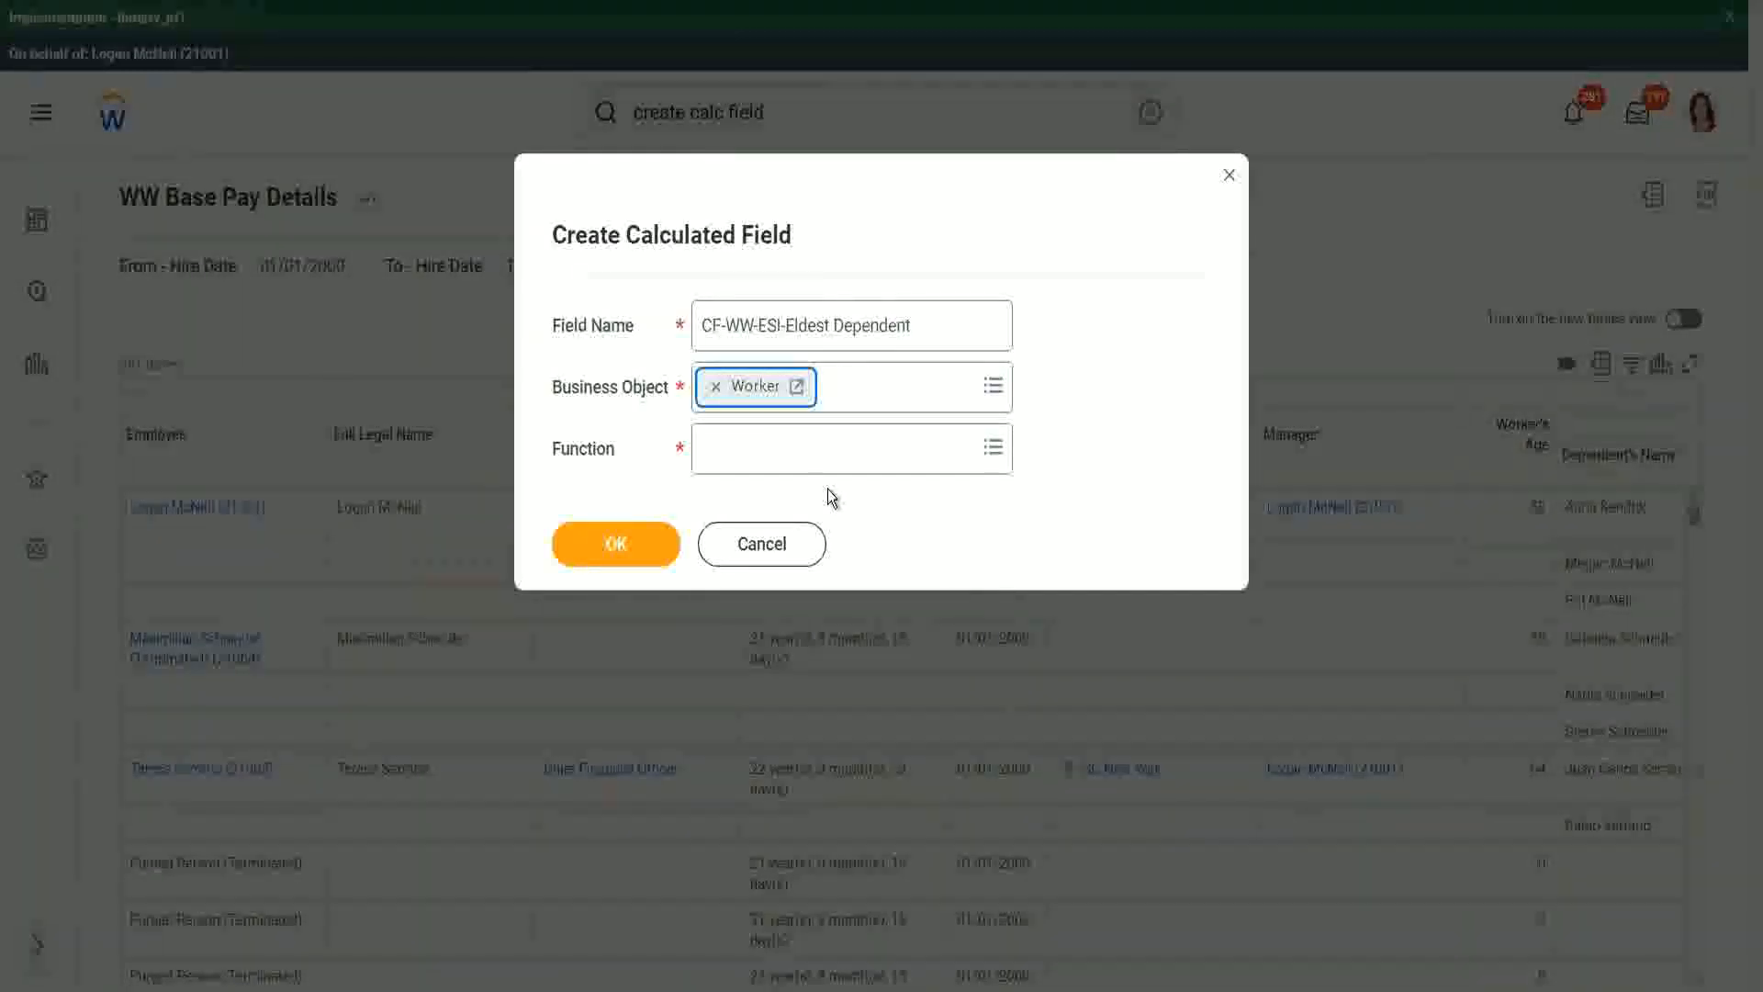
Step: Choose the Extract Single Instance function and confirm the new calculated field
{"action": "left_click", "coordinate": [751, 456]}
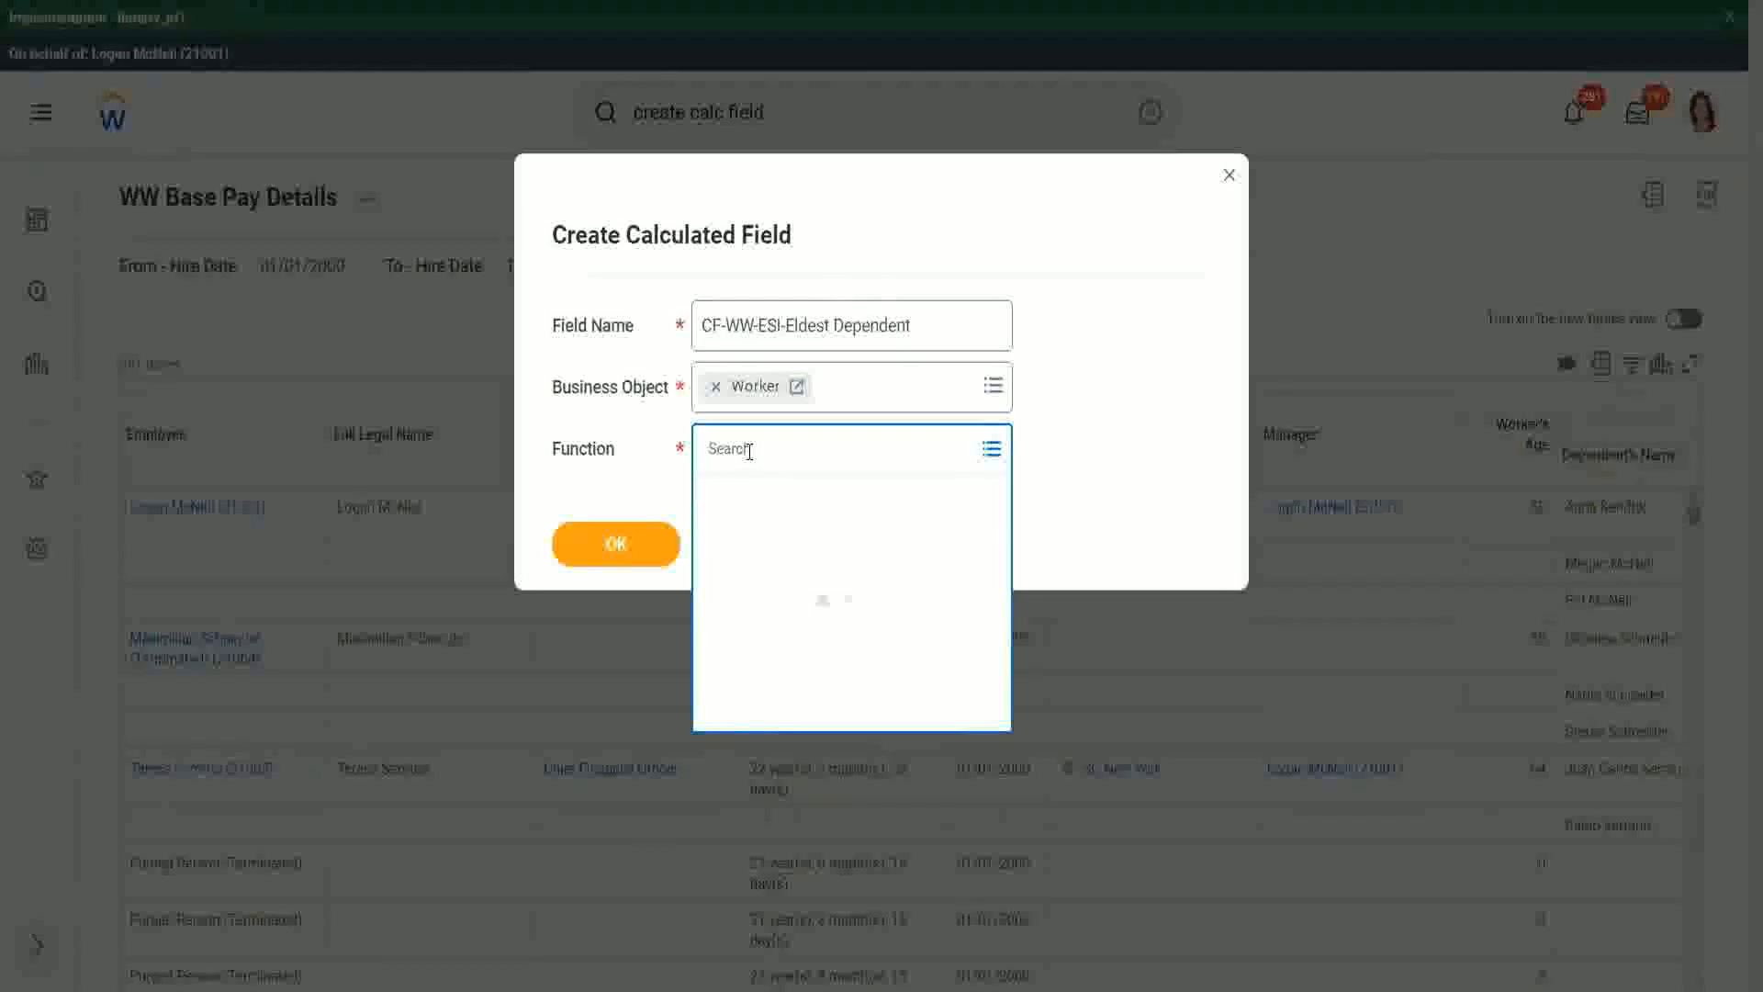
{"action": "type", "text": "esi"}
{"action": "key", "text": "Return"}
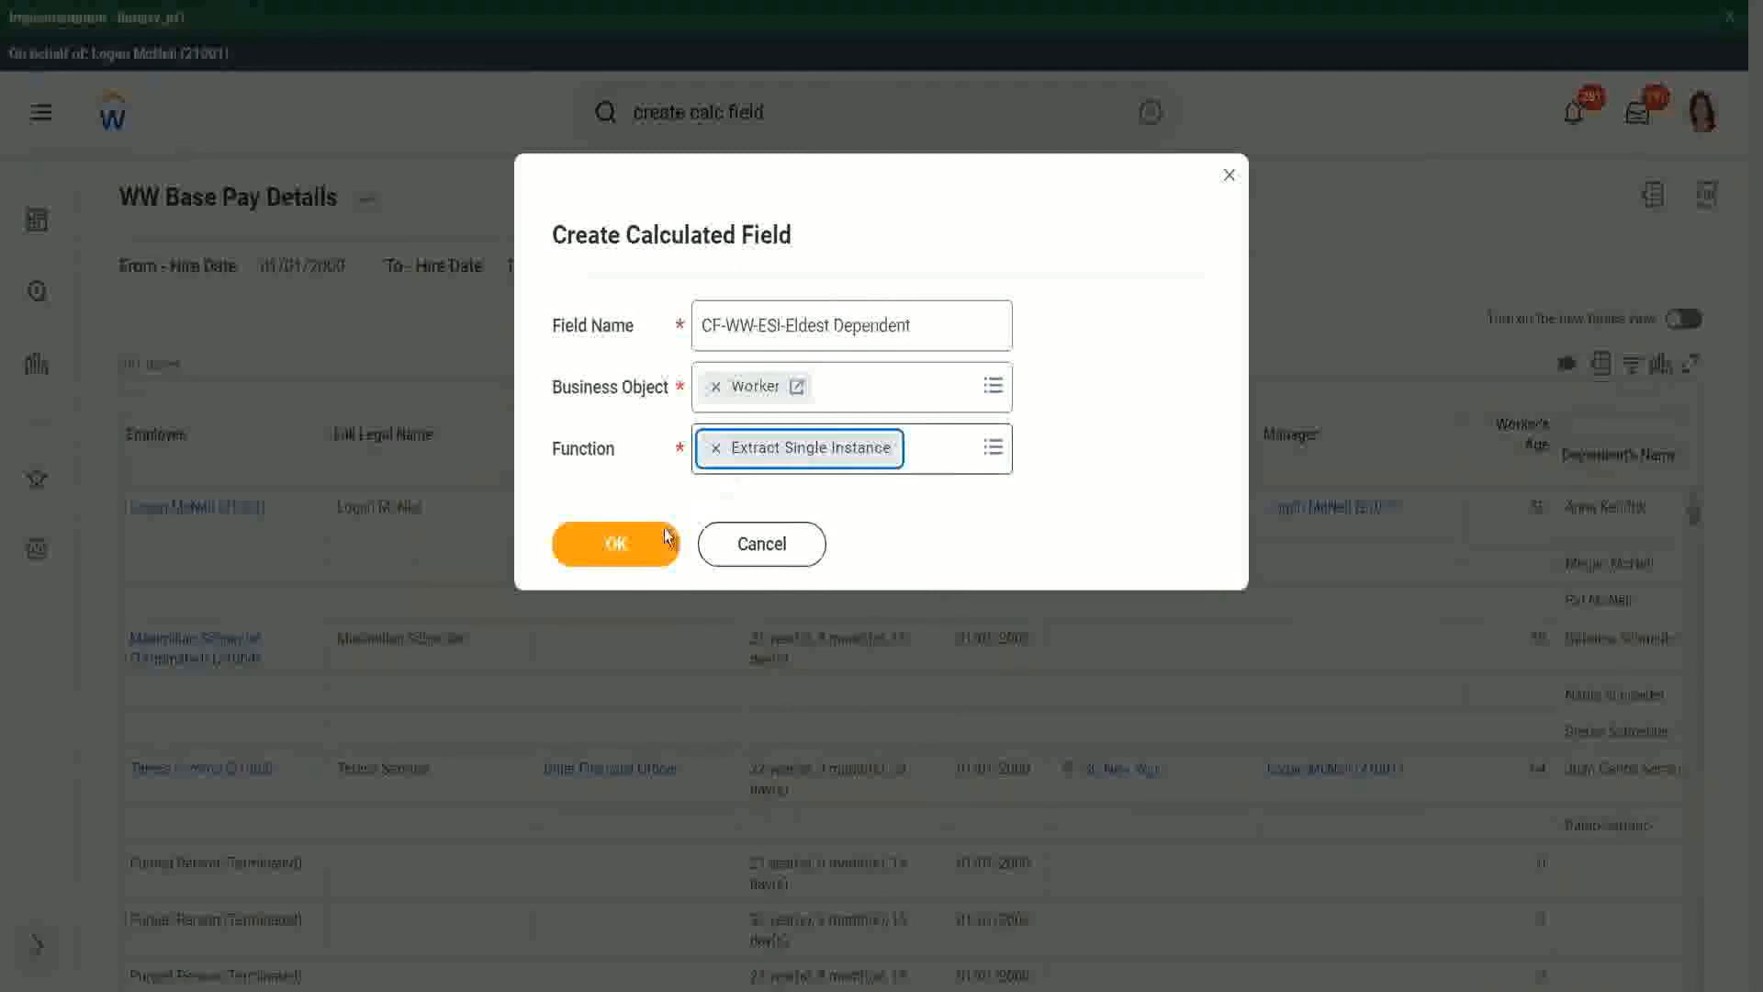
{"action": "left_click", "coordinate": [618, 542]}
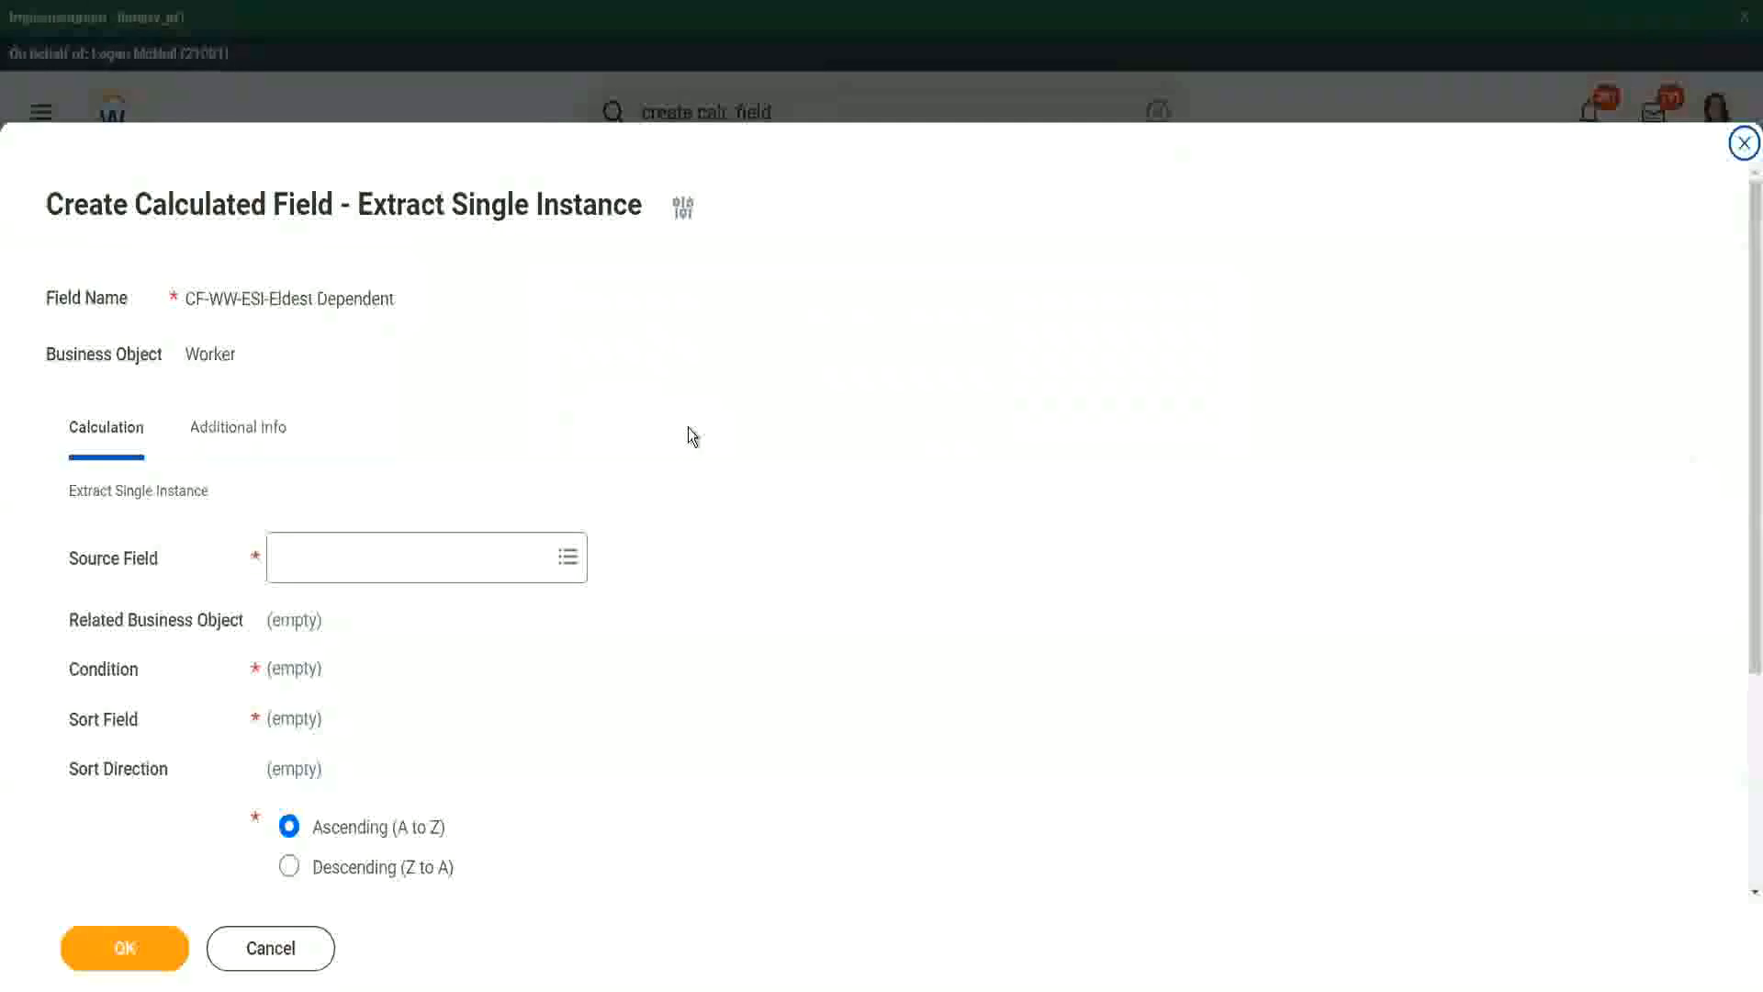
Step: Set the Source Field of the extraction to Dependents
{"action": "scroll", "coordinate": [688, 435], "scroll_direction": "down", "scroll_amount": 3}
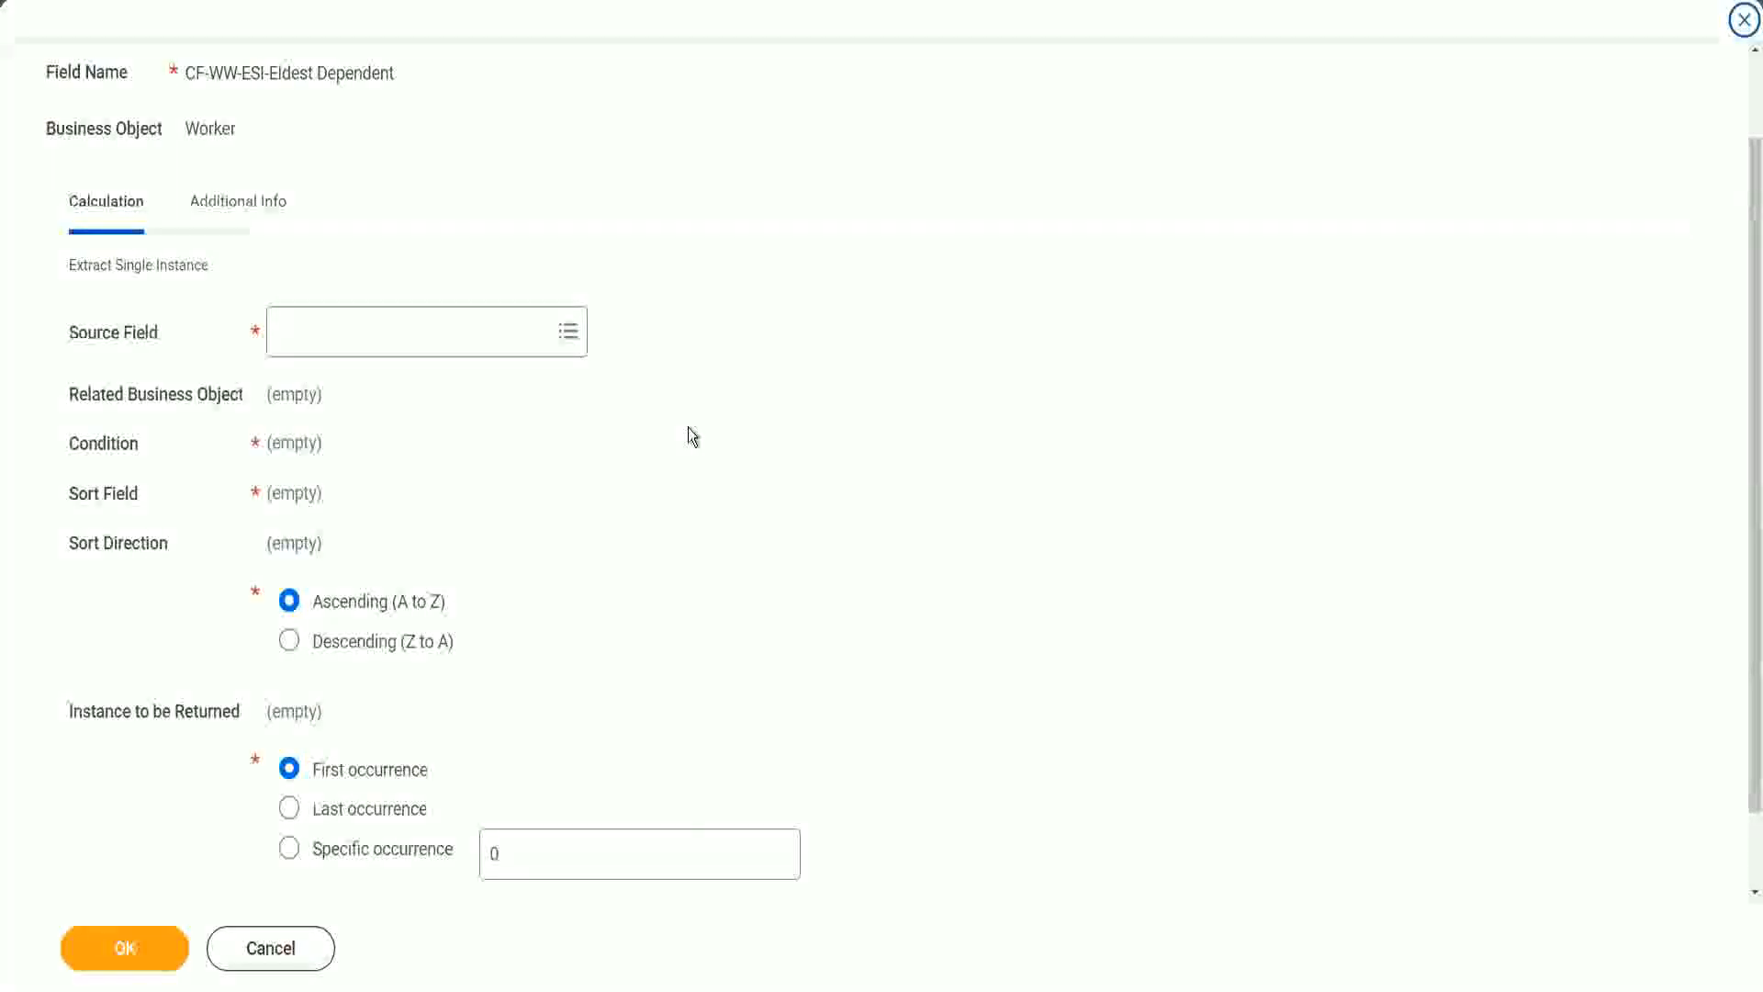
{"action": "left_click", "coordinate": [351, 333]}
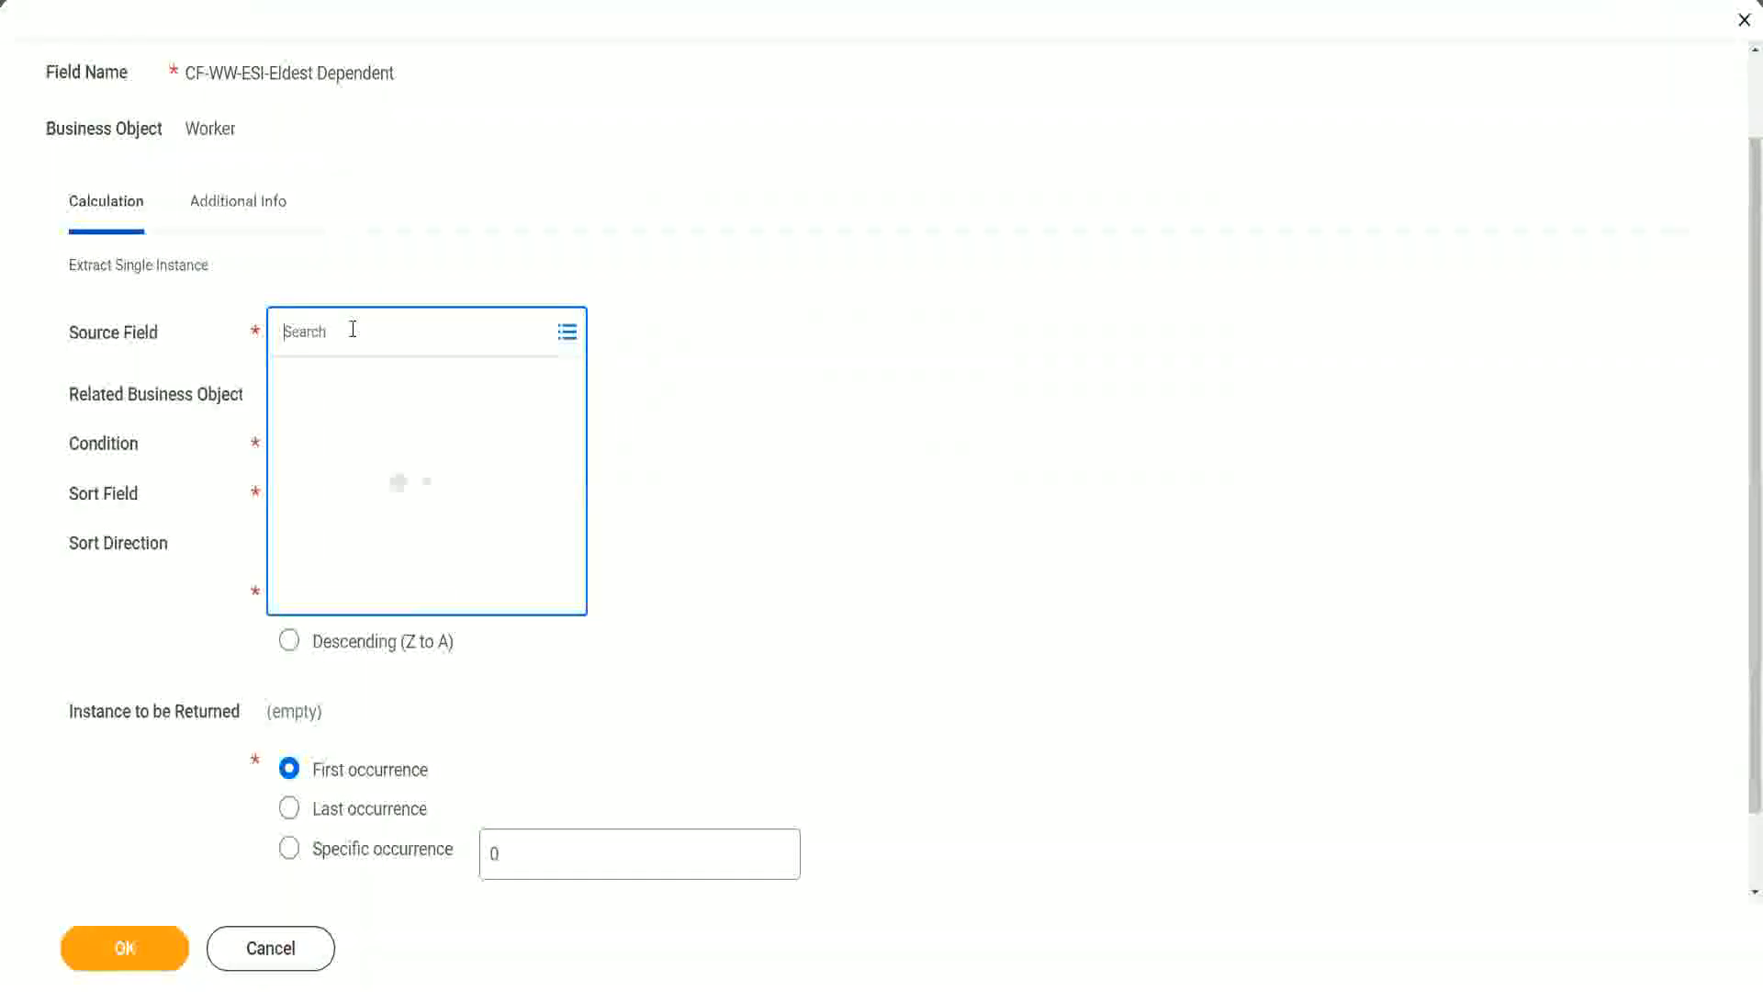
{"action": "type", "text": "depemnd"}
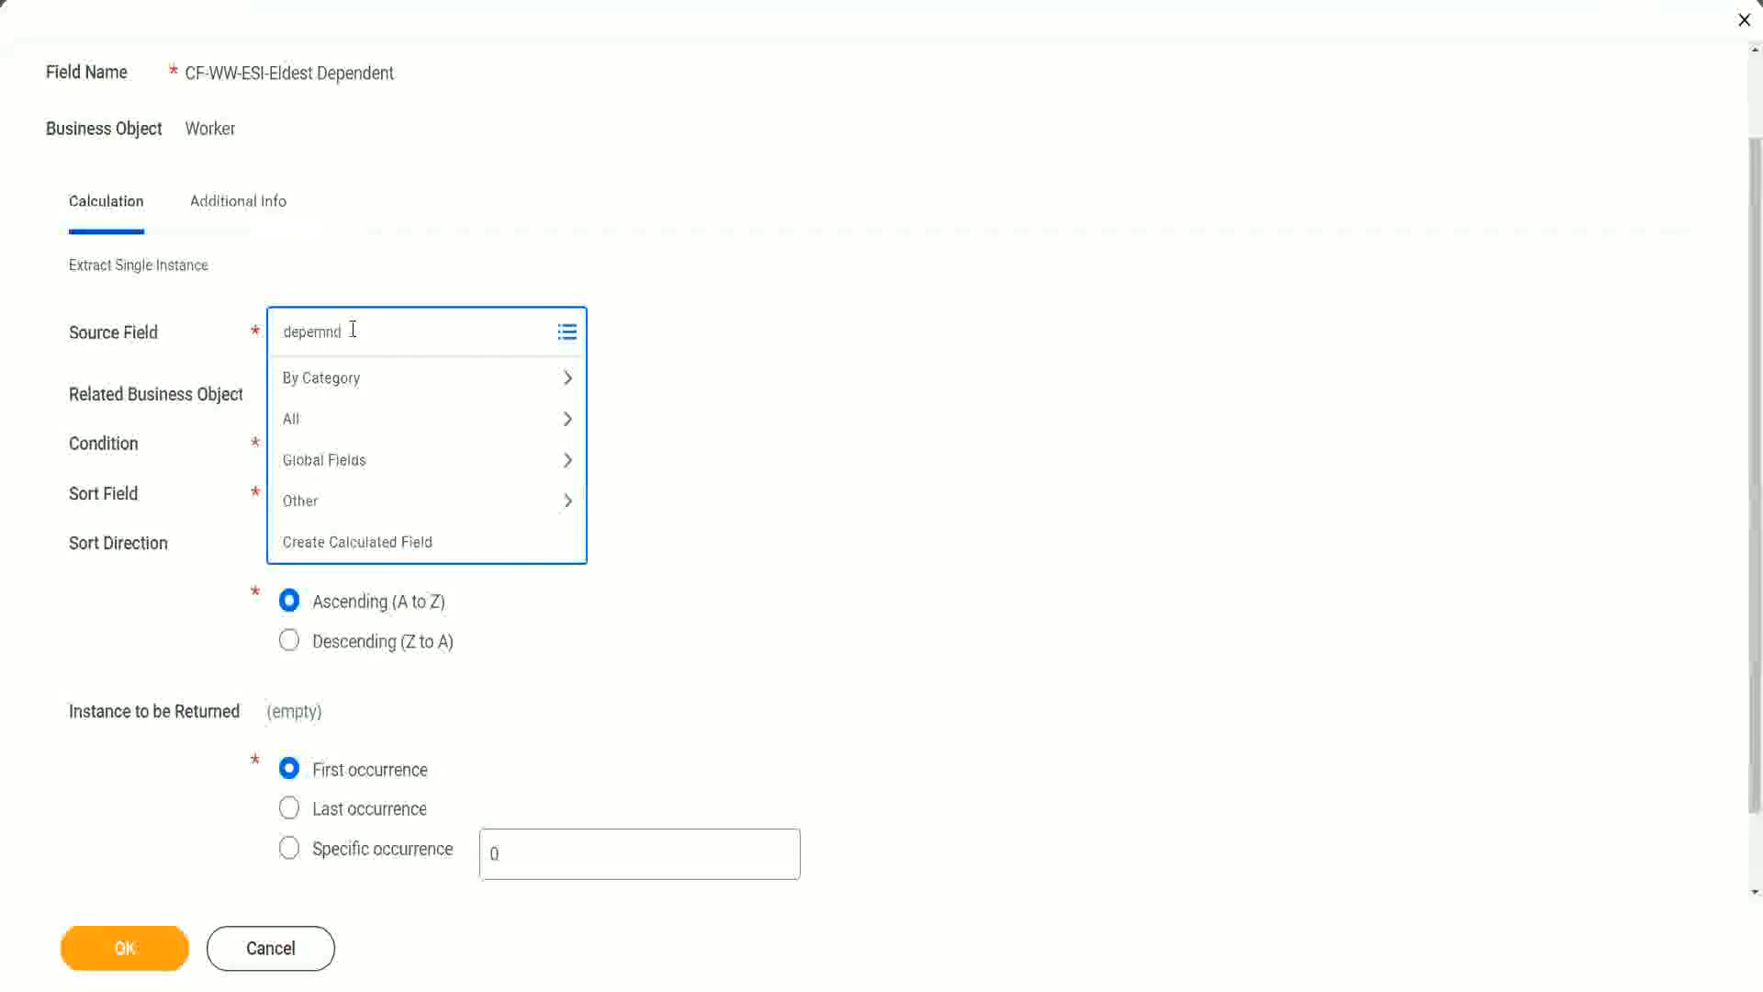
{"action": "key", "text": "BackSpace"}
{"action": "key", "text": "BackSpace"}
{"action": "key", "text": "BackSpace"}
{"action": "type", "text": "ndents"}
{"action": "key", "text": "Return"}
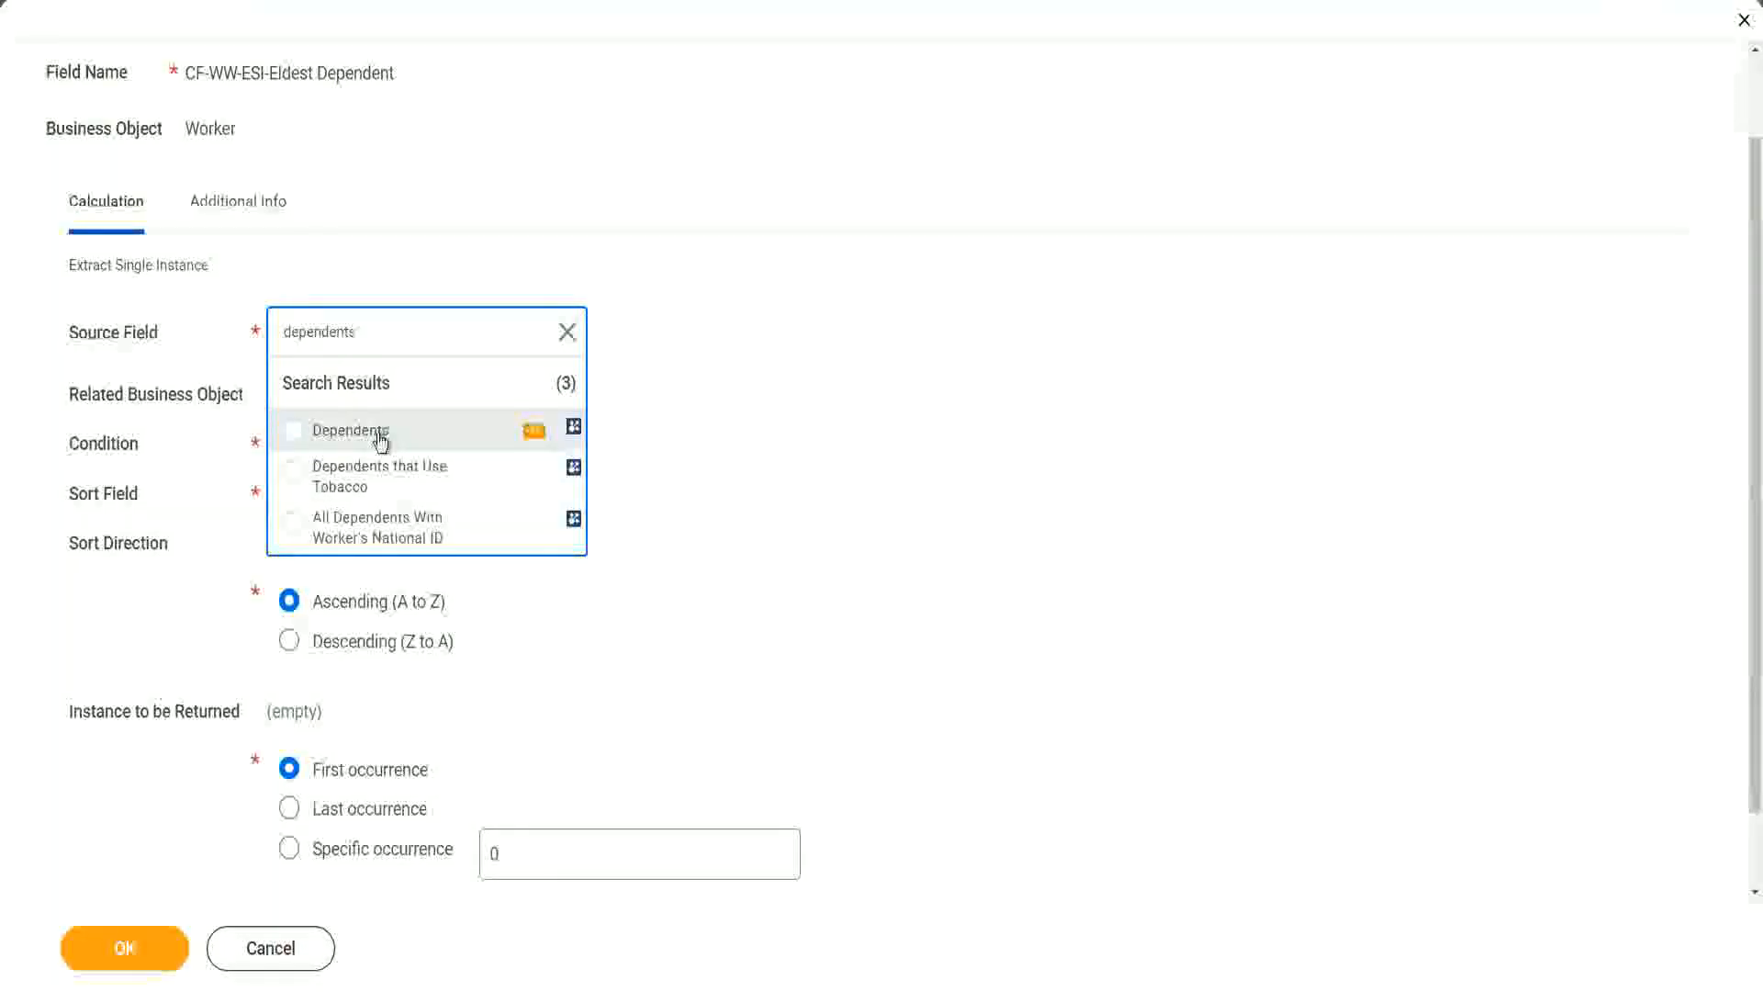
{"action": "left_click", "coordinate": [380, 439]}
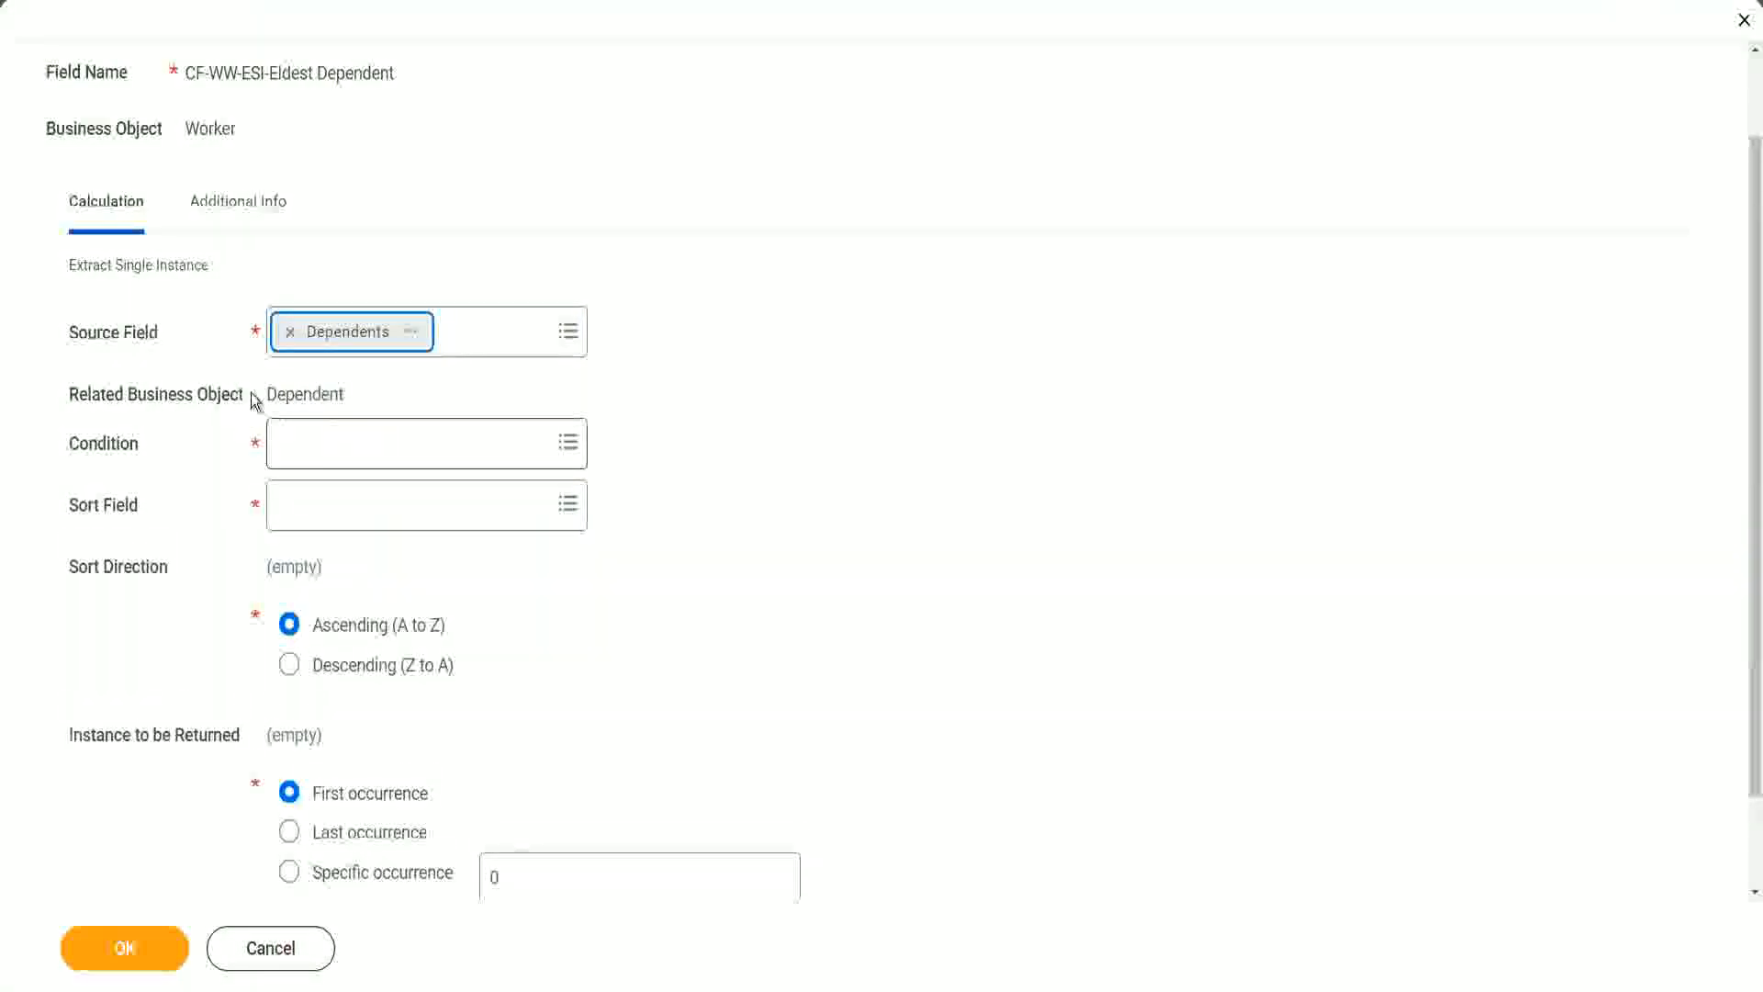
Step: Examine the related business object resolved from the Dependents source field
{"action": "left_click_drag", "start_coordinate": [267, 393], "coordinate": [349, 393]}
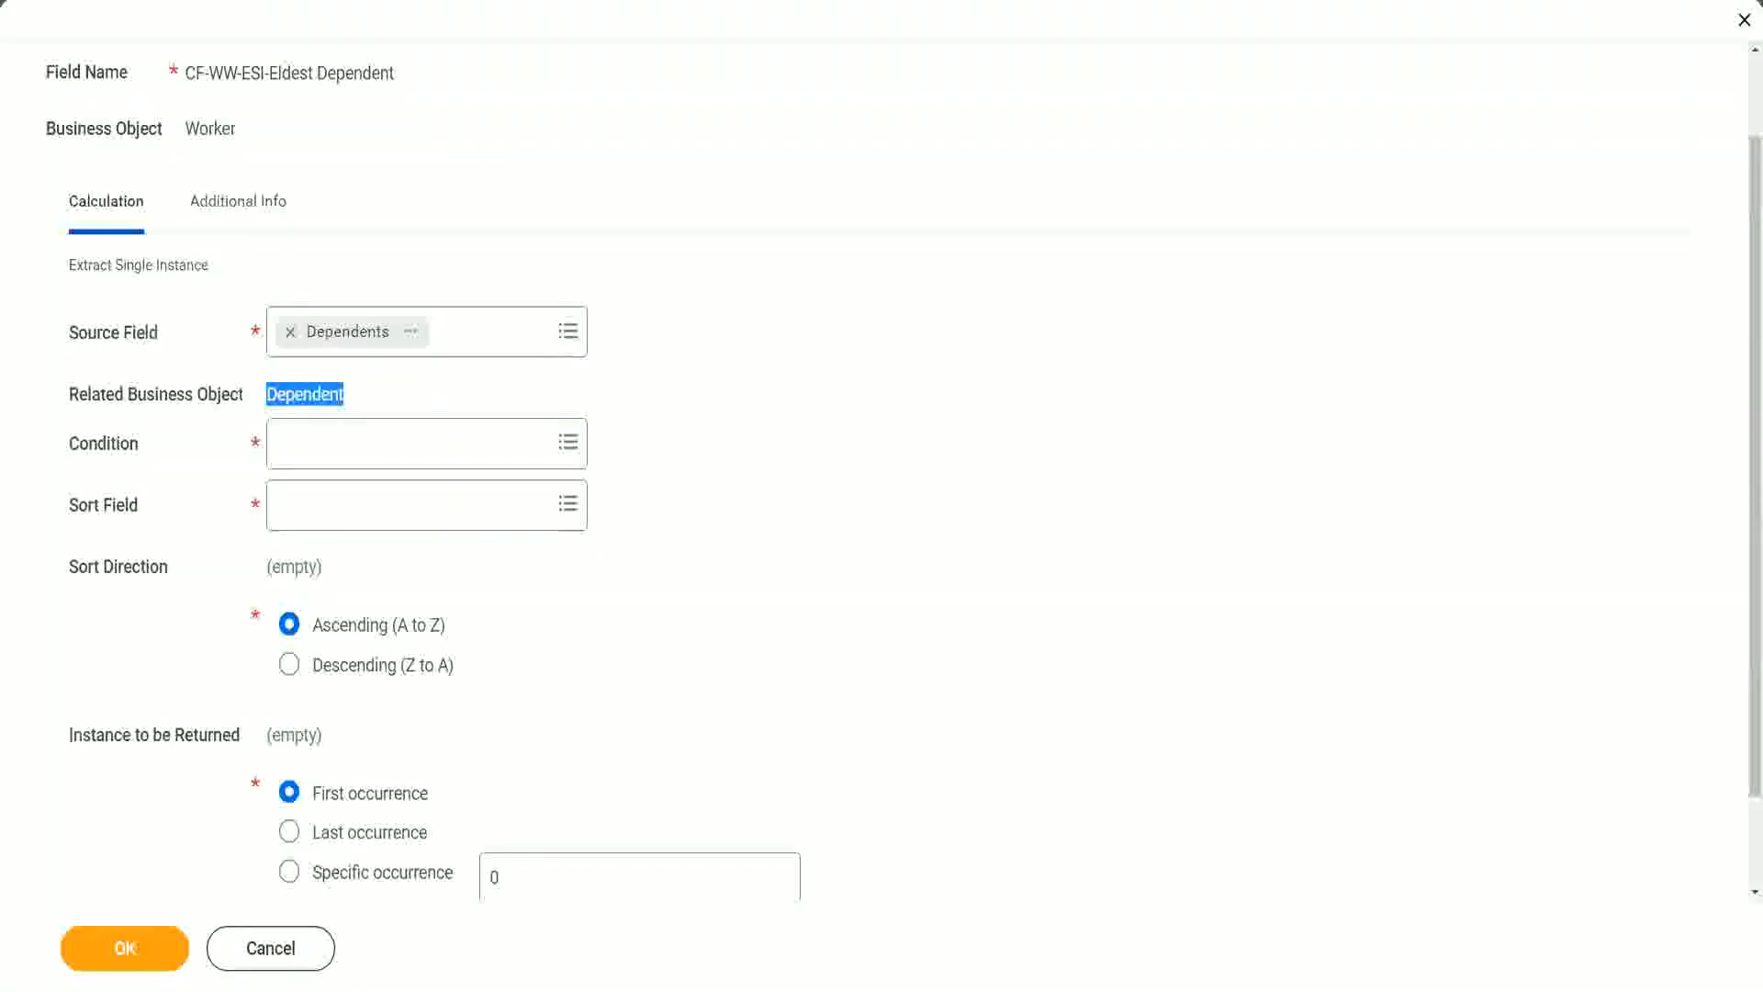
{"action": "left_click_drag", "start_coordinate": [56, 371], "coordinate": [385, 414]}
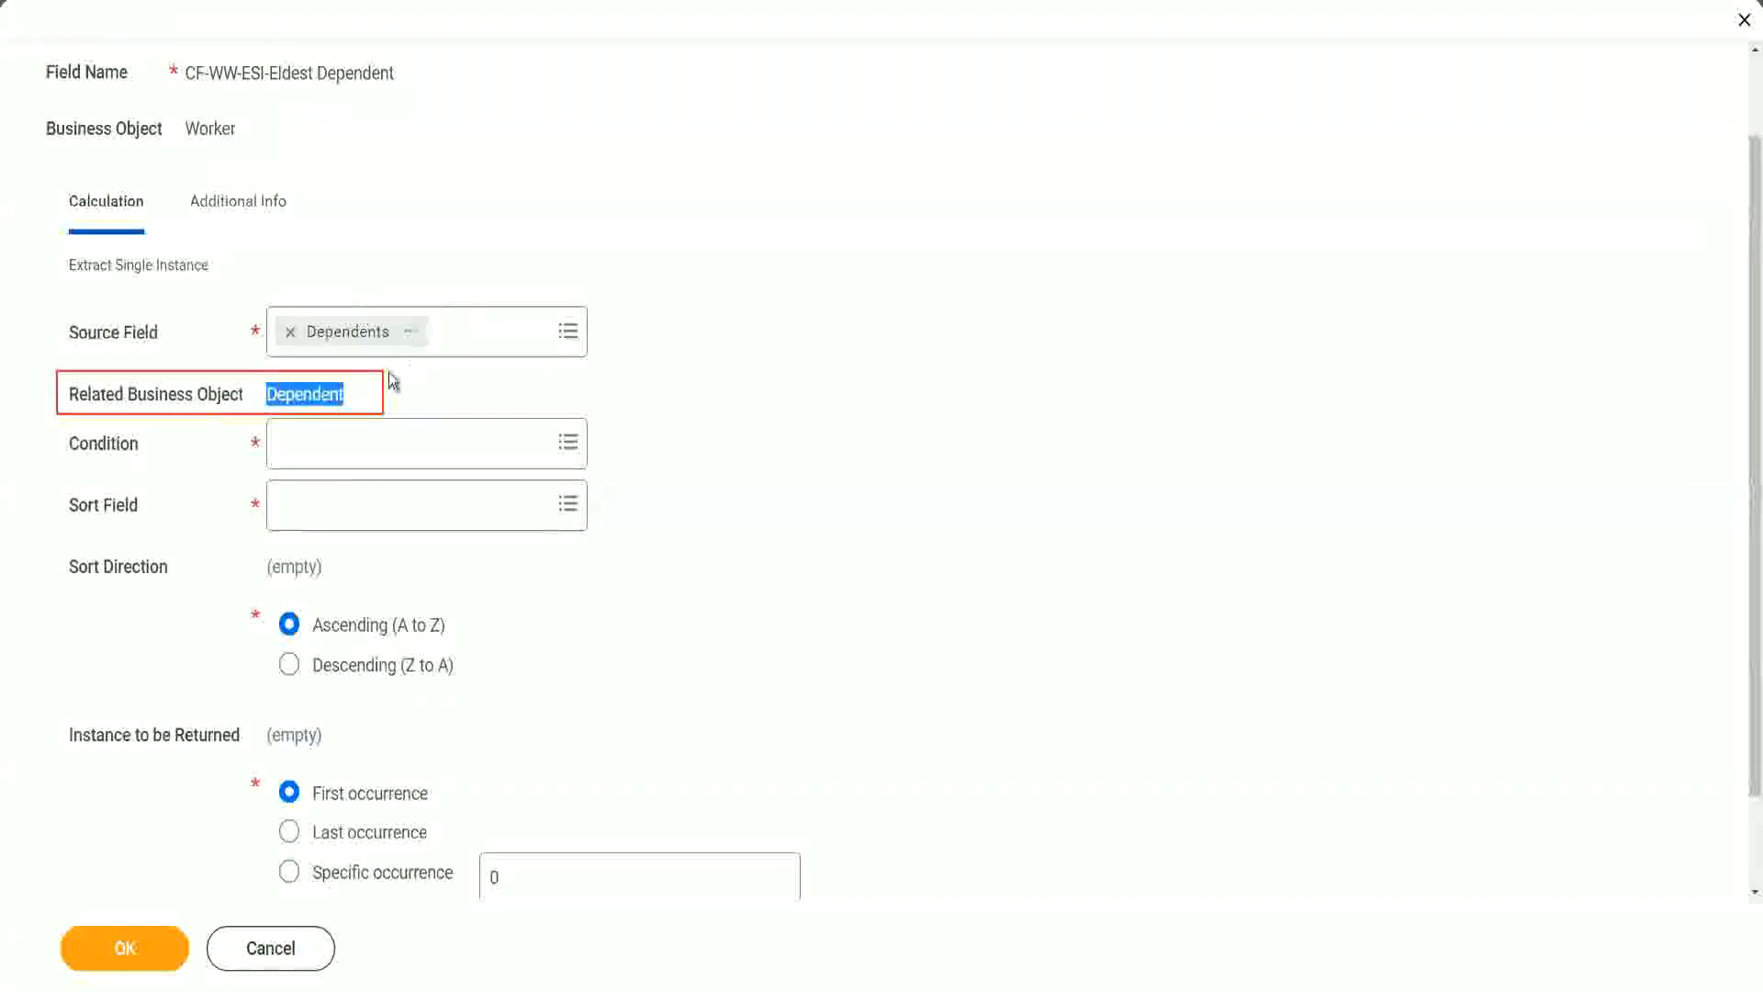
{"action": "left_click", "coordinate": [303, 395]}
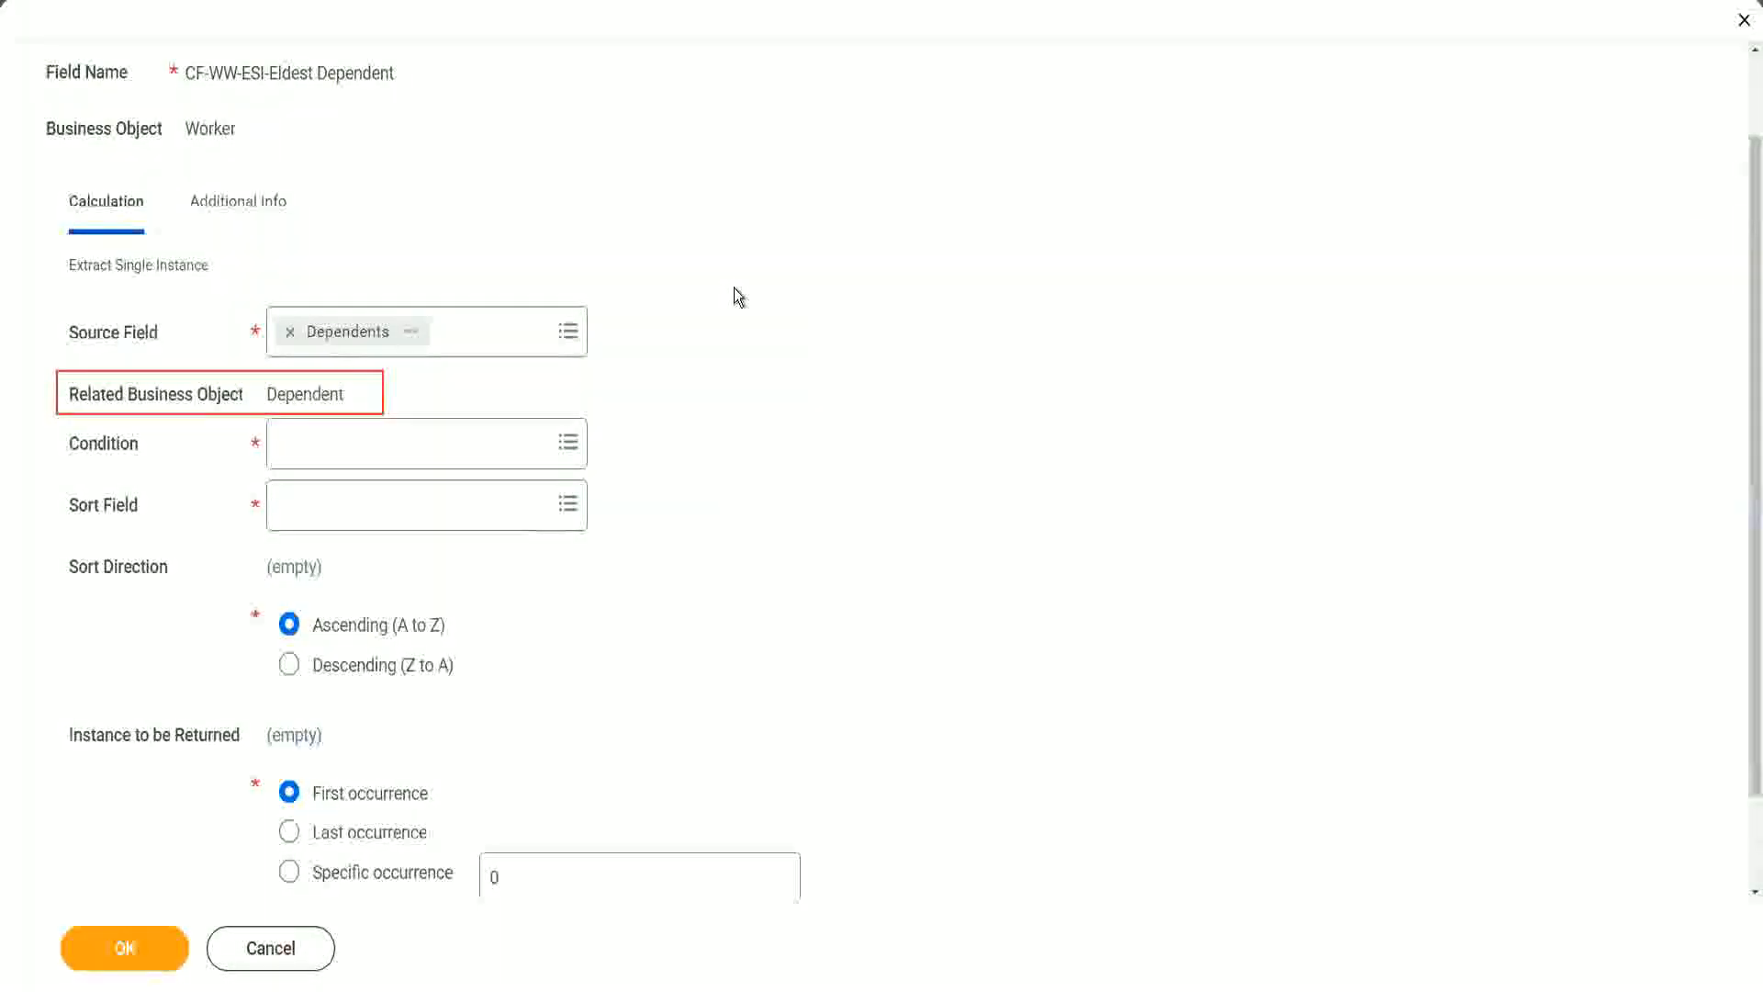
Step: Set the extraction's Condition to the Is True field
{"action": "left_click", "coordinate": [336, 441]}
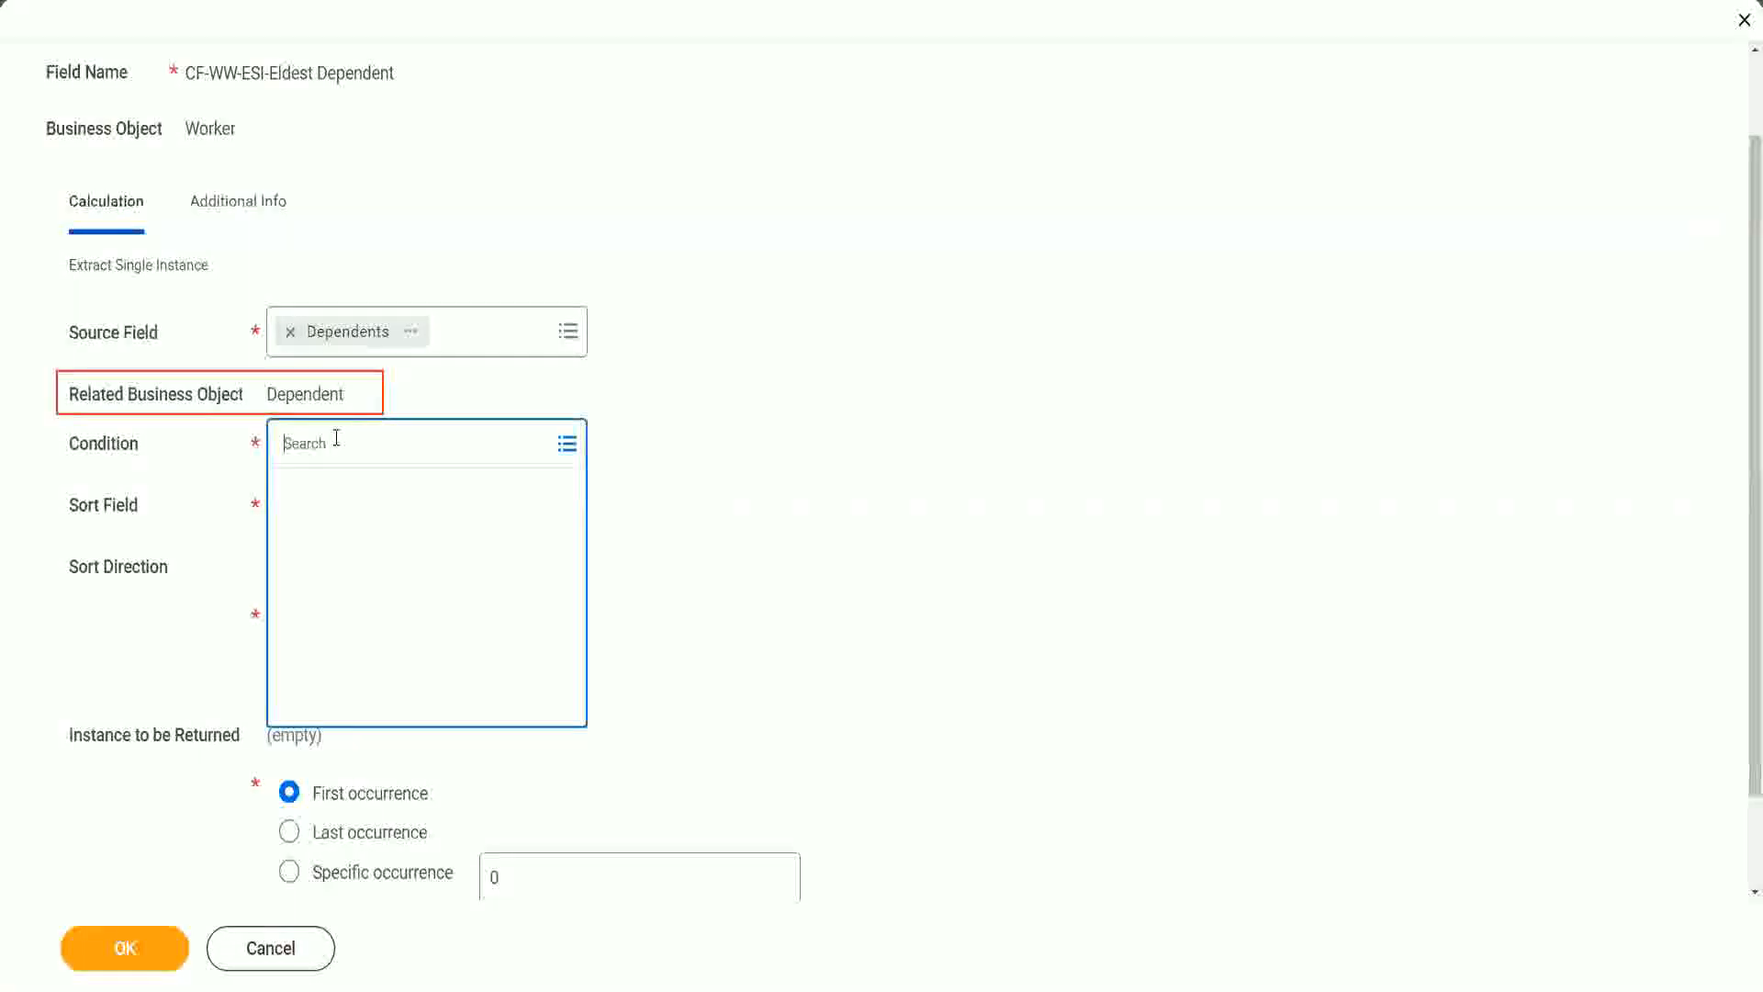
{"action": "type", "text": "is "}
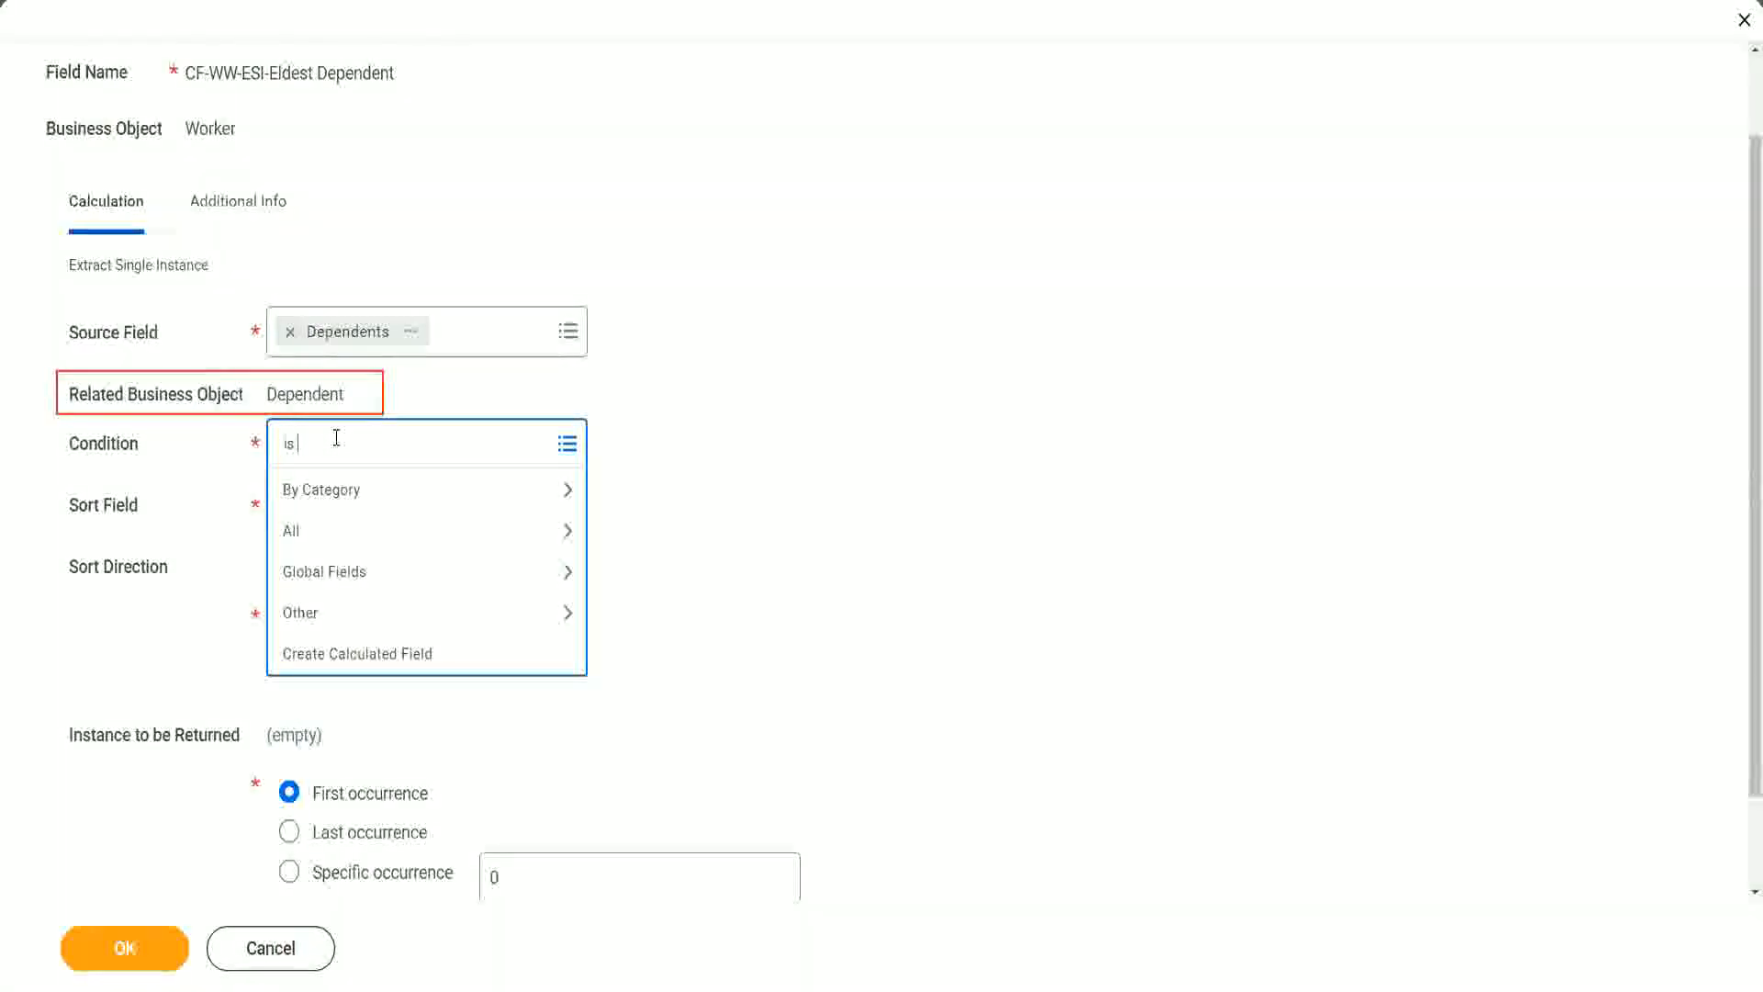
{"action": "type", "text": "true"}
{"action": "key", "text": "Return"}
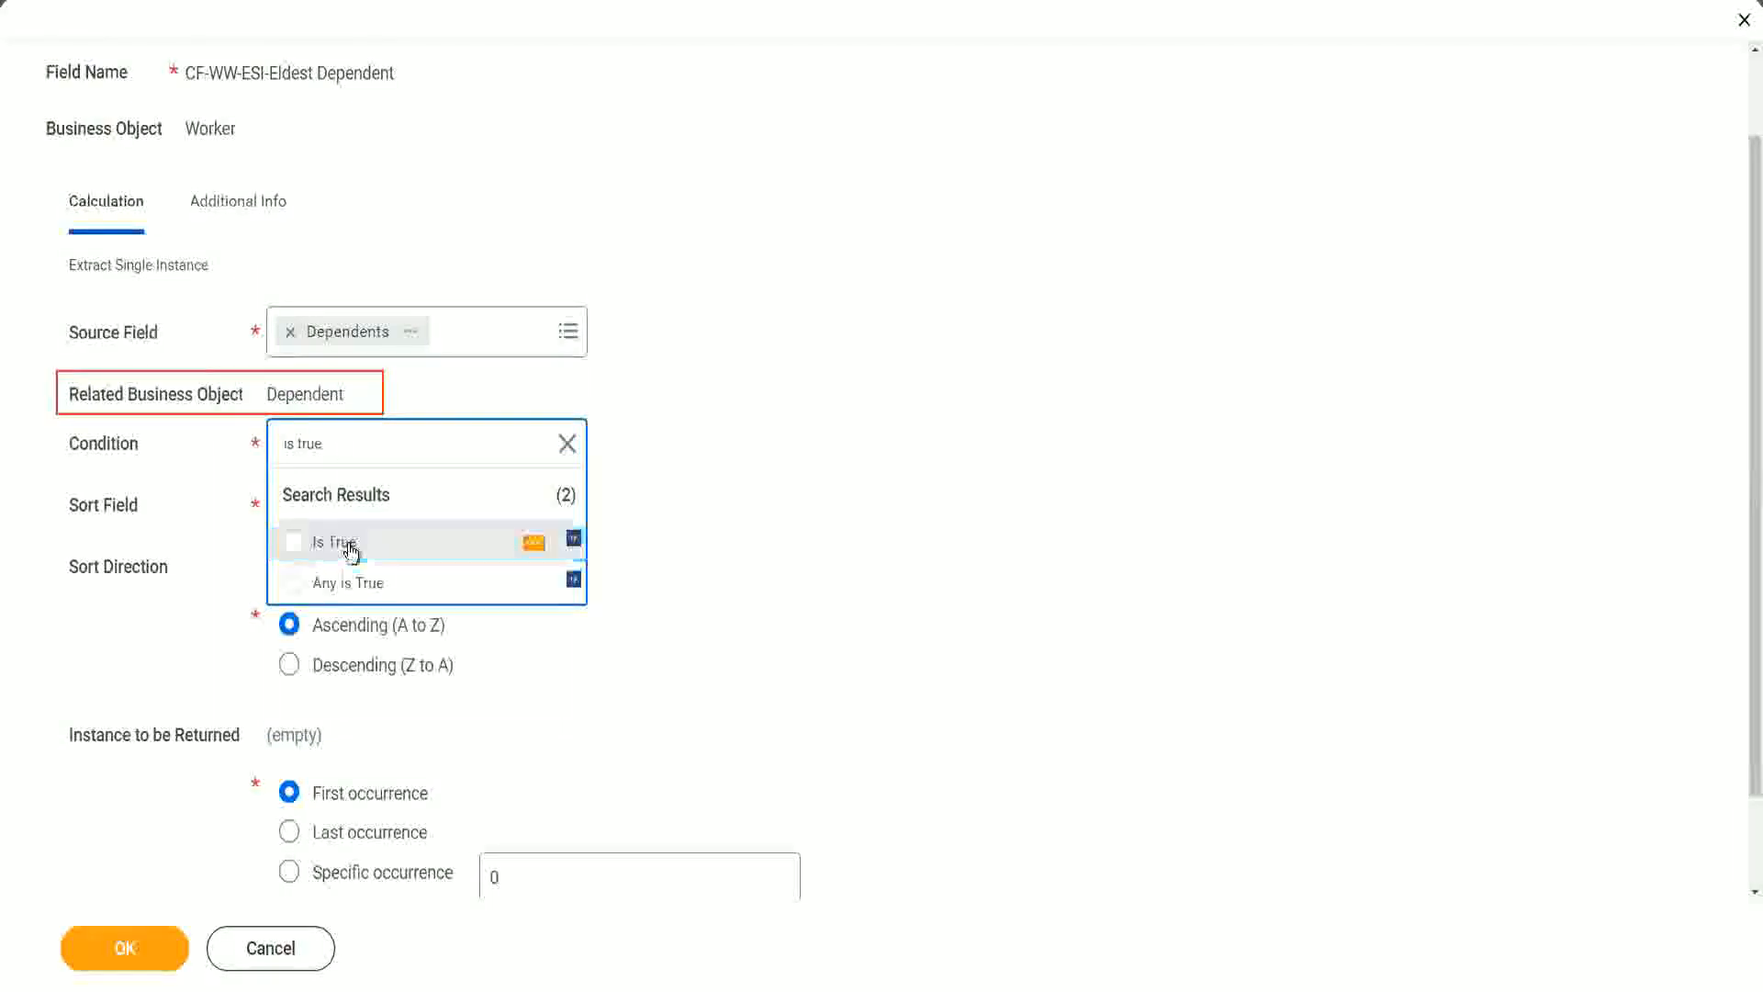
{"action": "left_click", "coordinate": [352, 551]}
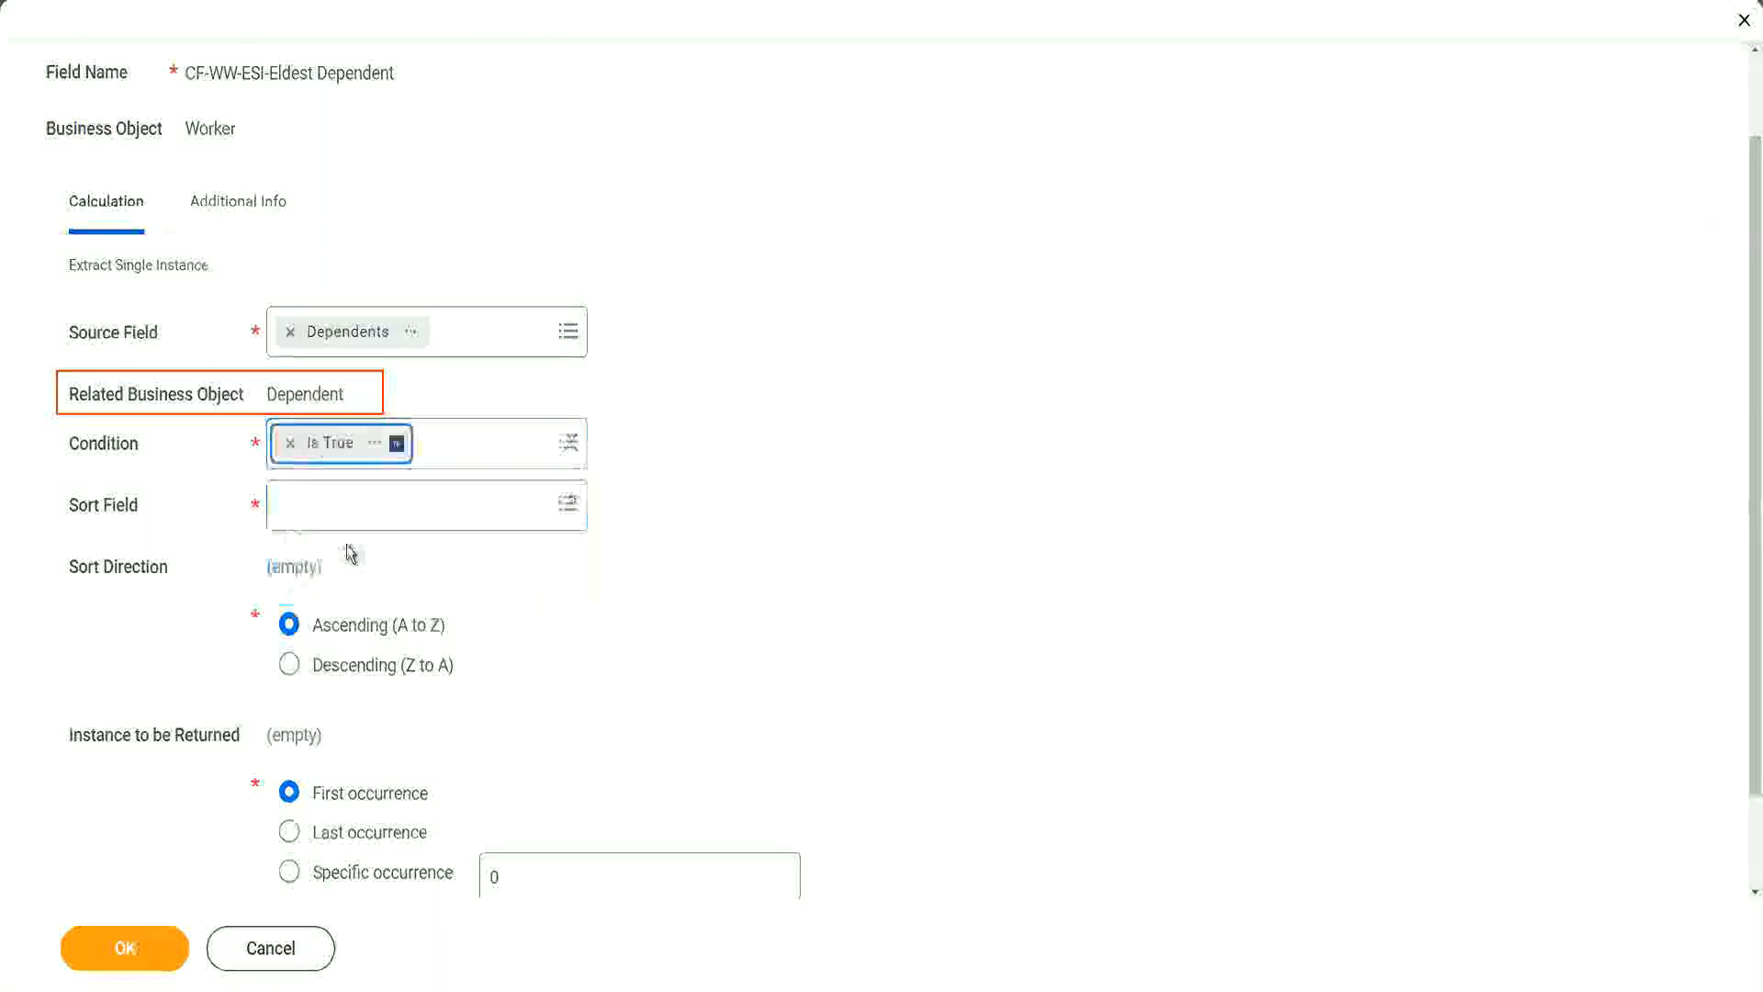
Step: Inspect the details of the Is True field and close the details window
{"action": "left_click", "coordinate": [376, 447]}
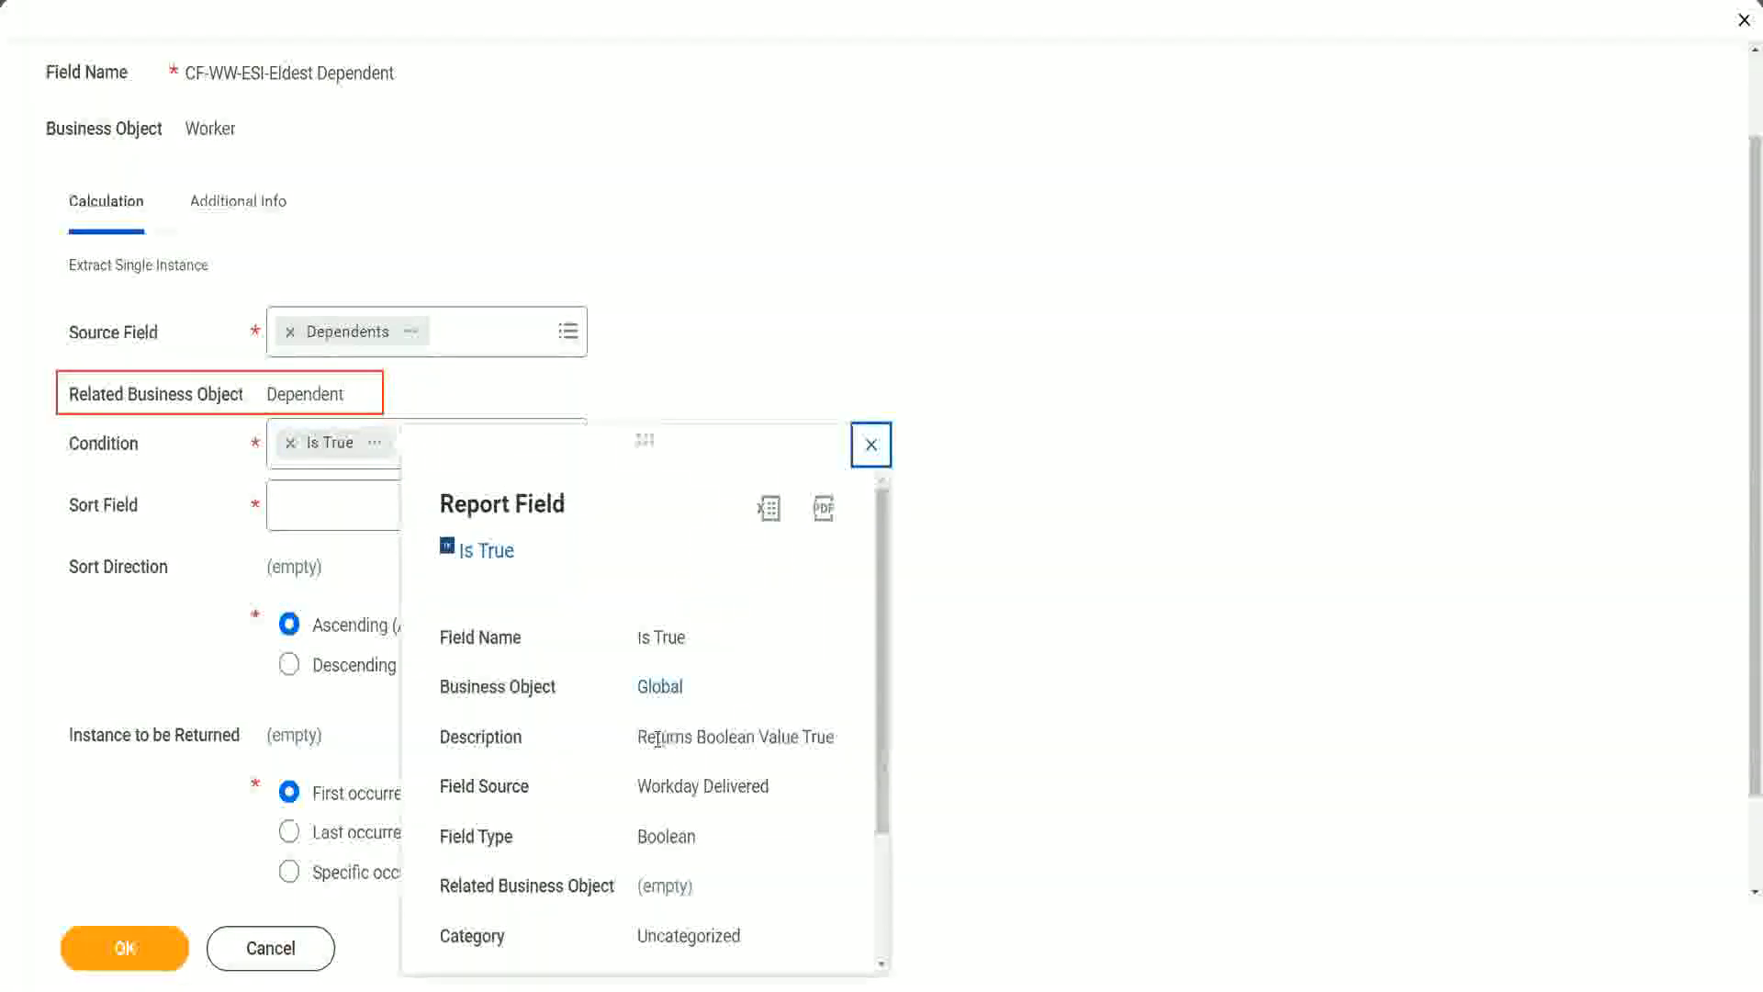
{"action": "left_click_drag", "start_coordinate": [640, 737], "coordinate": [696, 783]}
{"action": "left_click", "coordinate": [696, 782]}
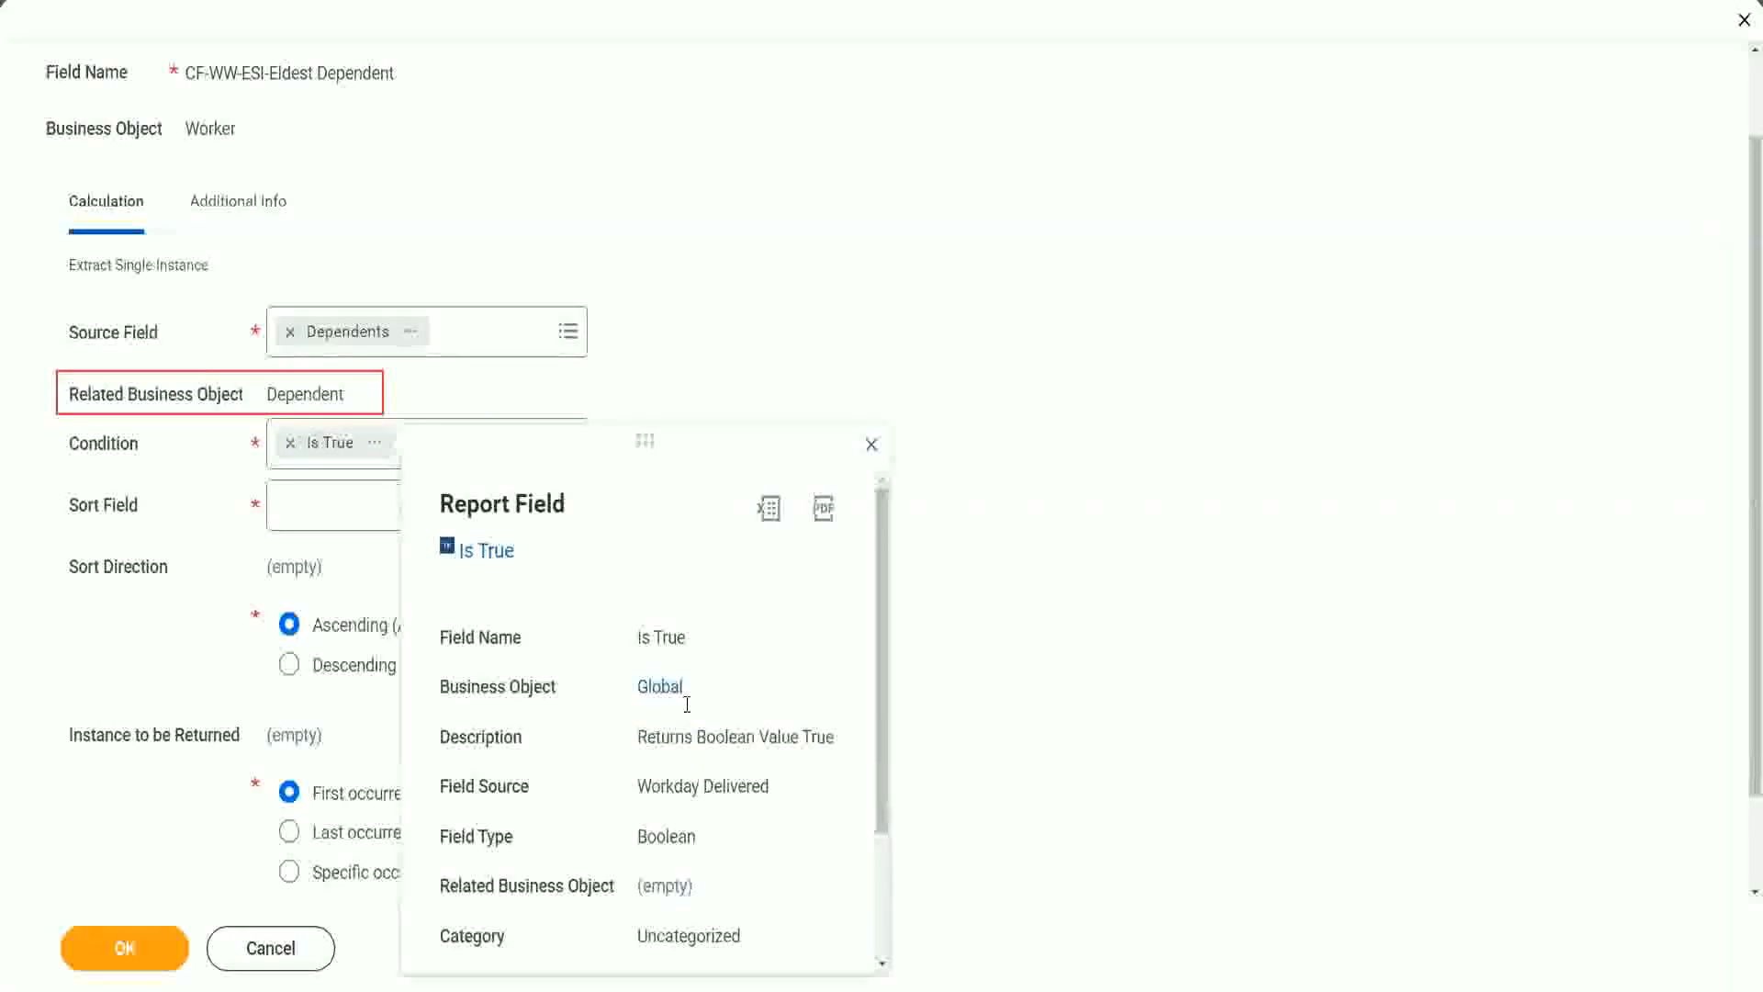
{"action": "left_click", "coordinate": [872, 446]}
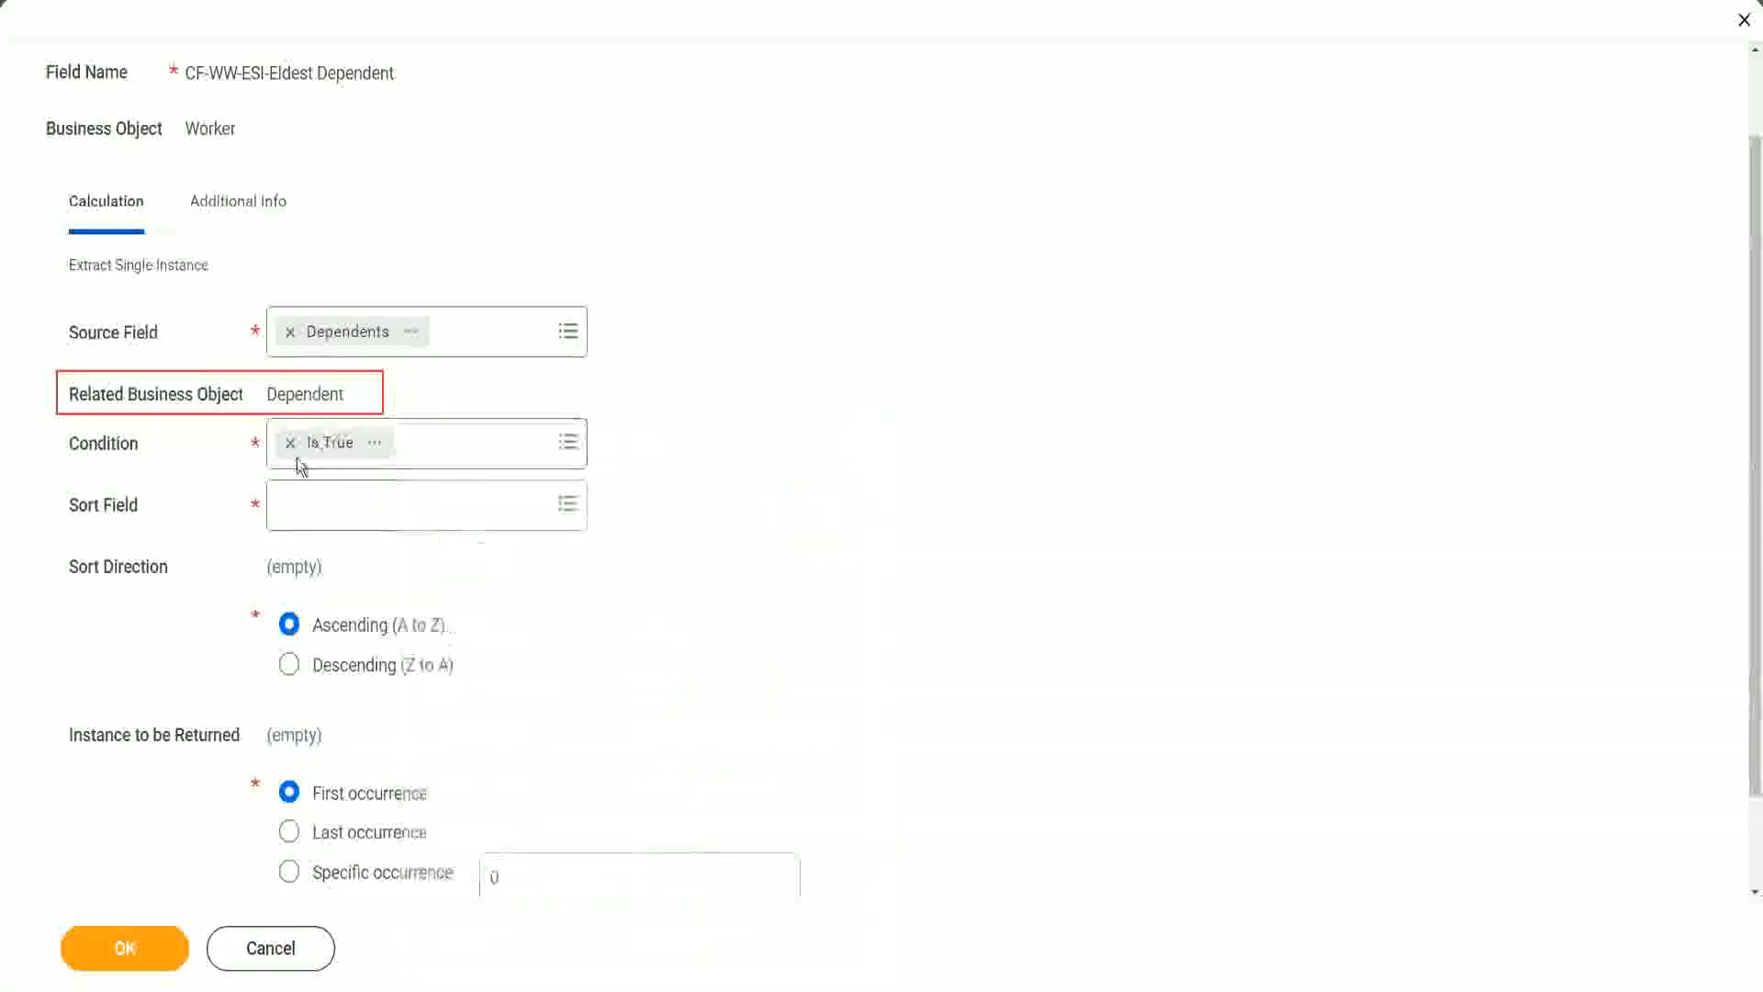
Step: Sort the dependents by Age in descending order and save the calculated field
{"action": "left_click", "coordinate": [332, 517]}
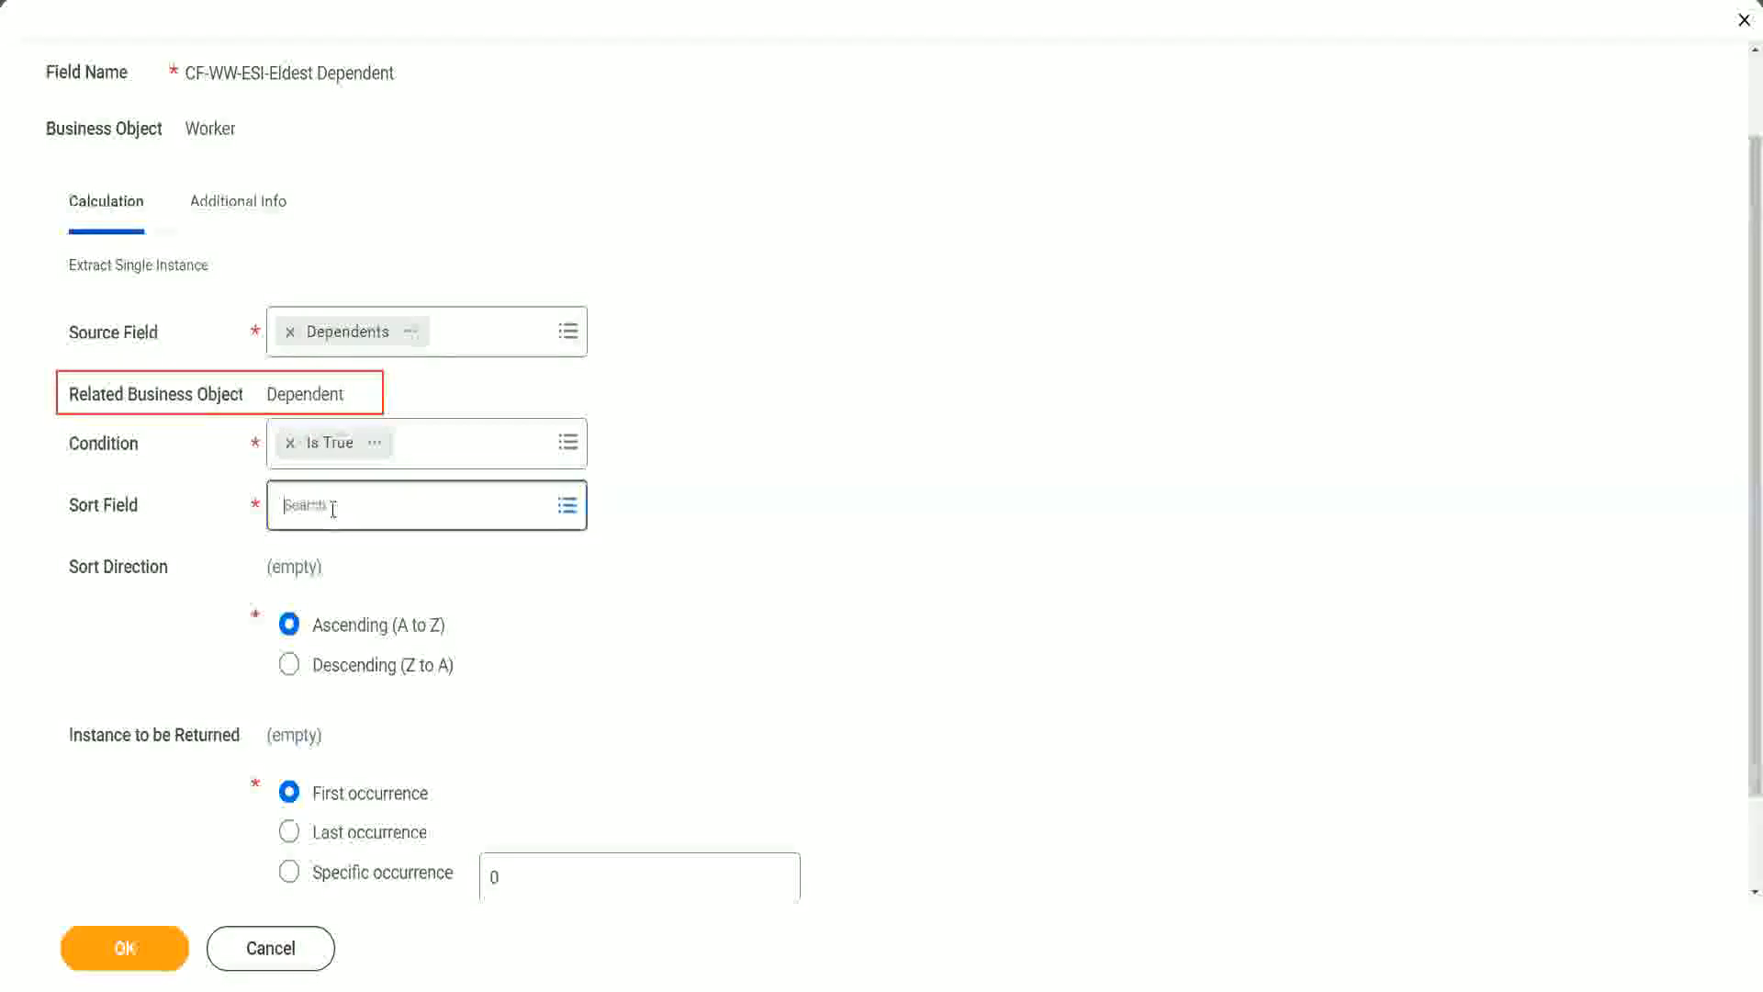
{"action": "type", "text": "a"}
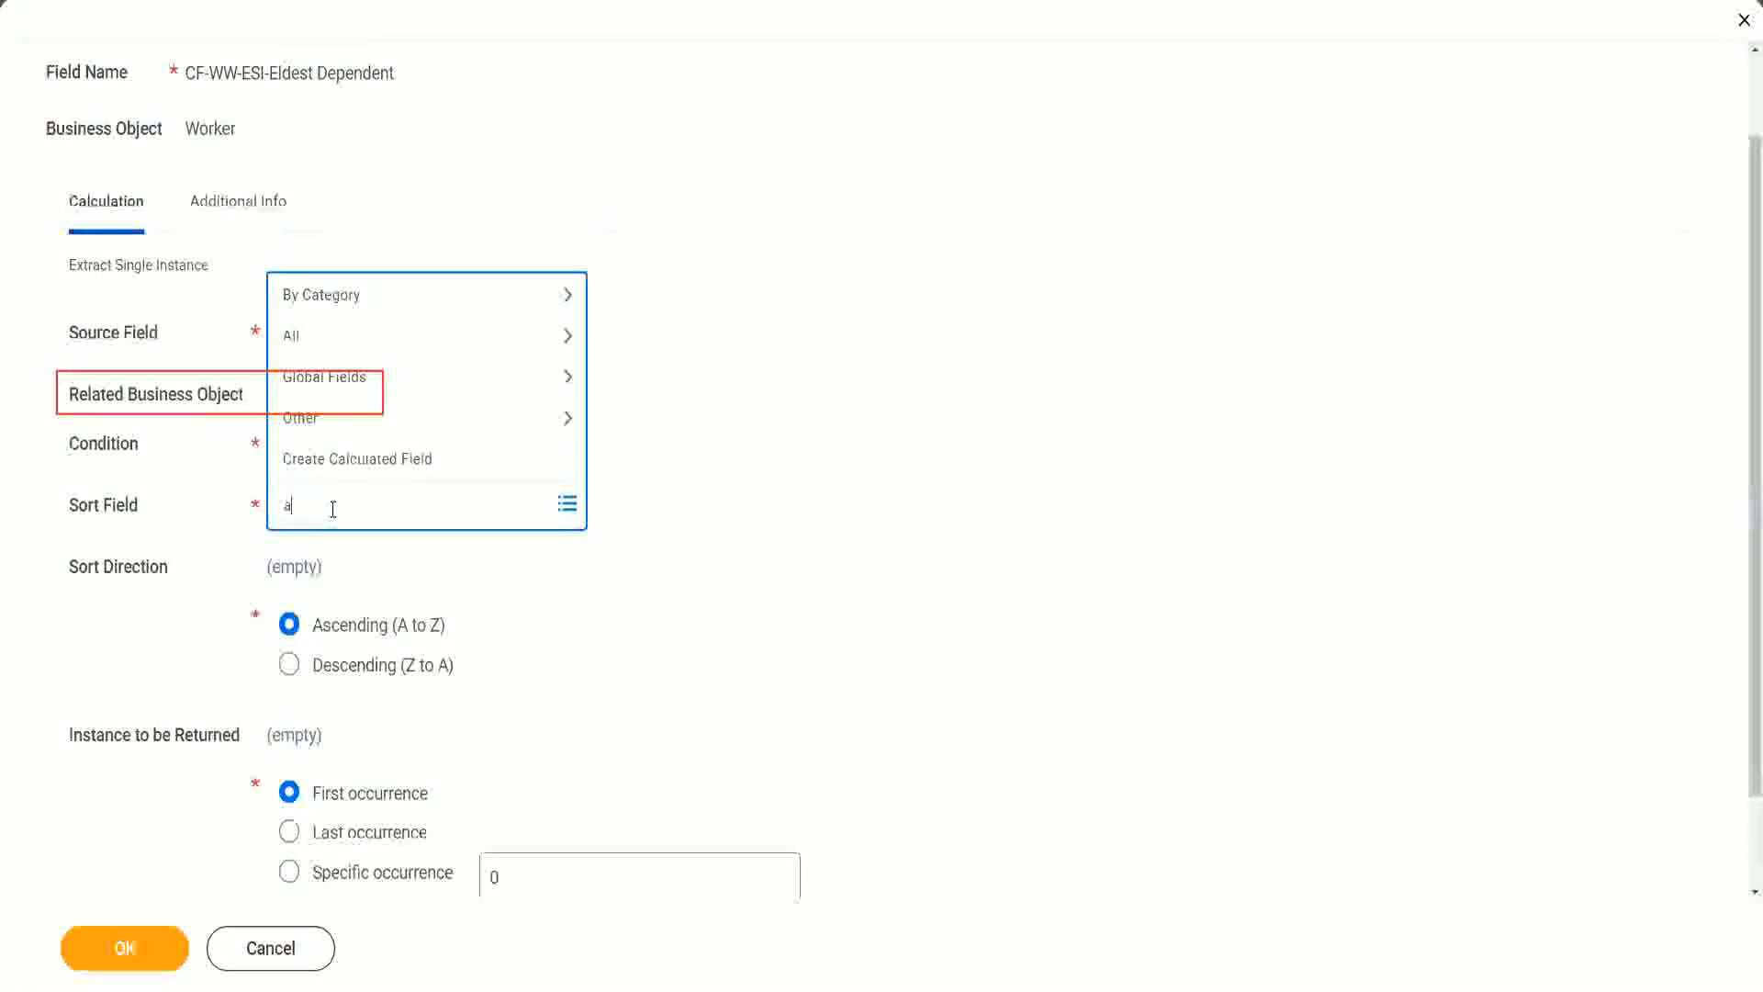
{"action": "type", "text": "ge"}
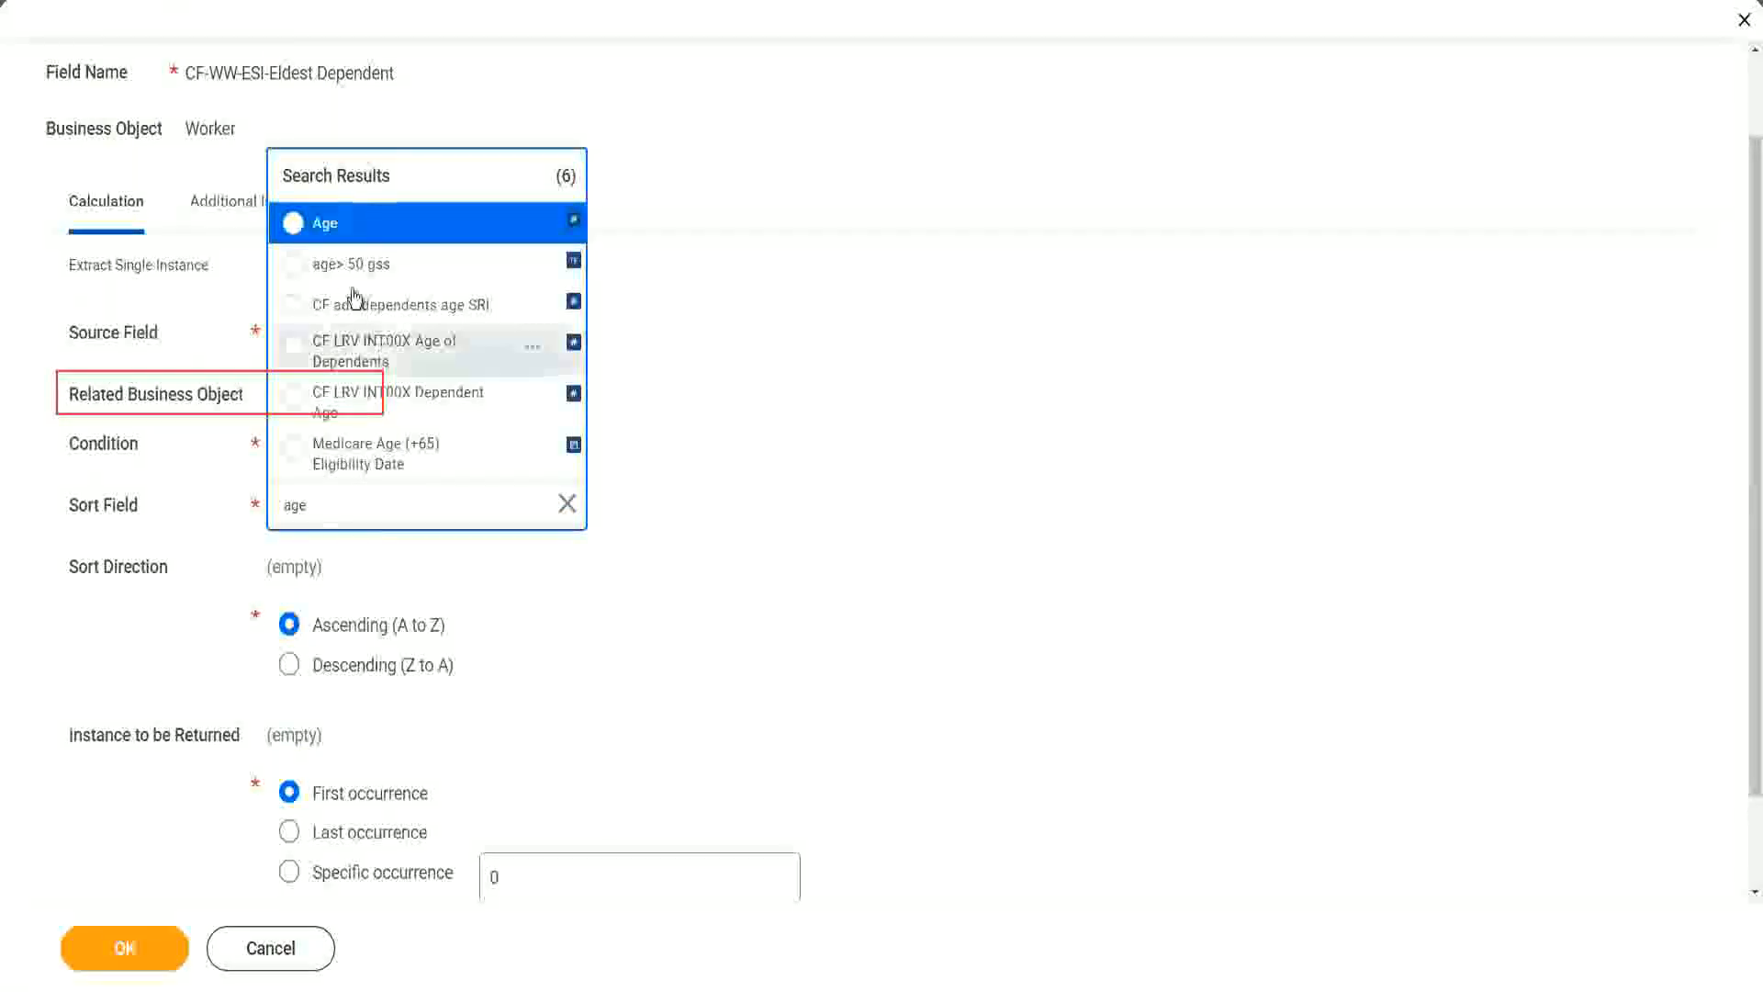
{"action": "left_click", "coordinate": [326, 225]}
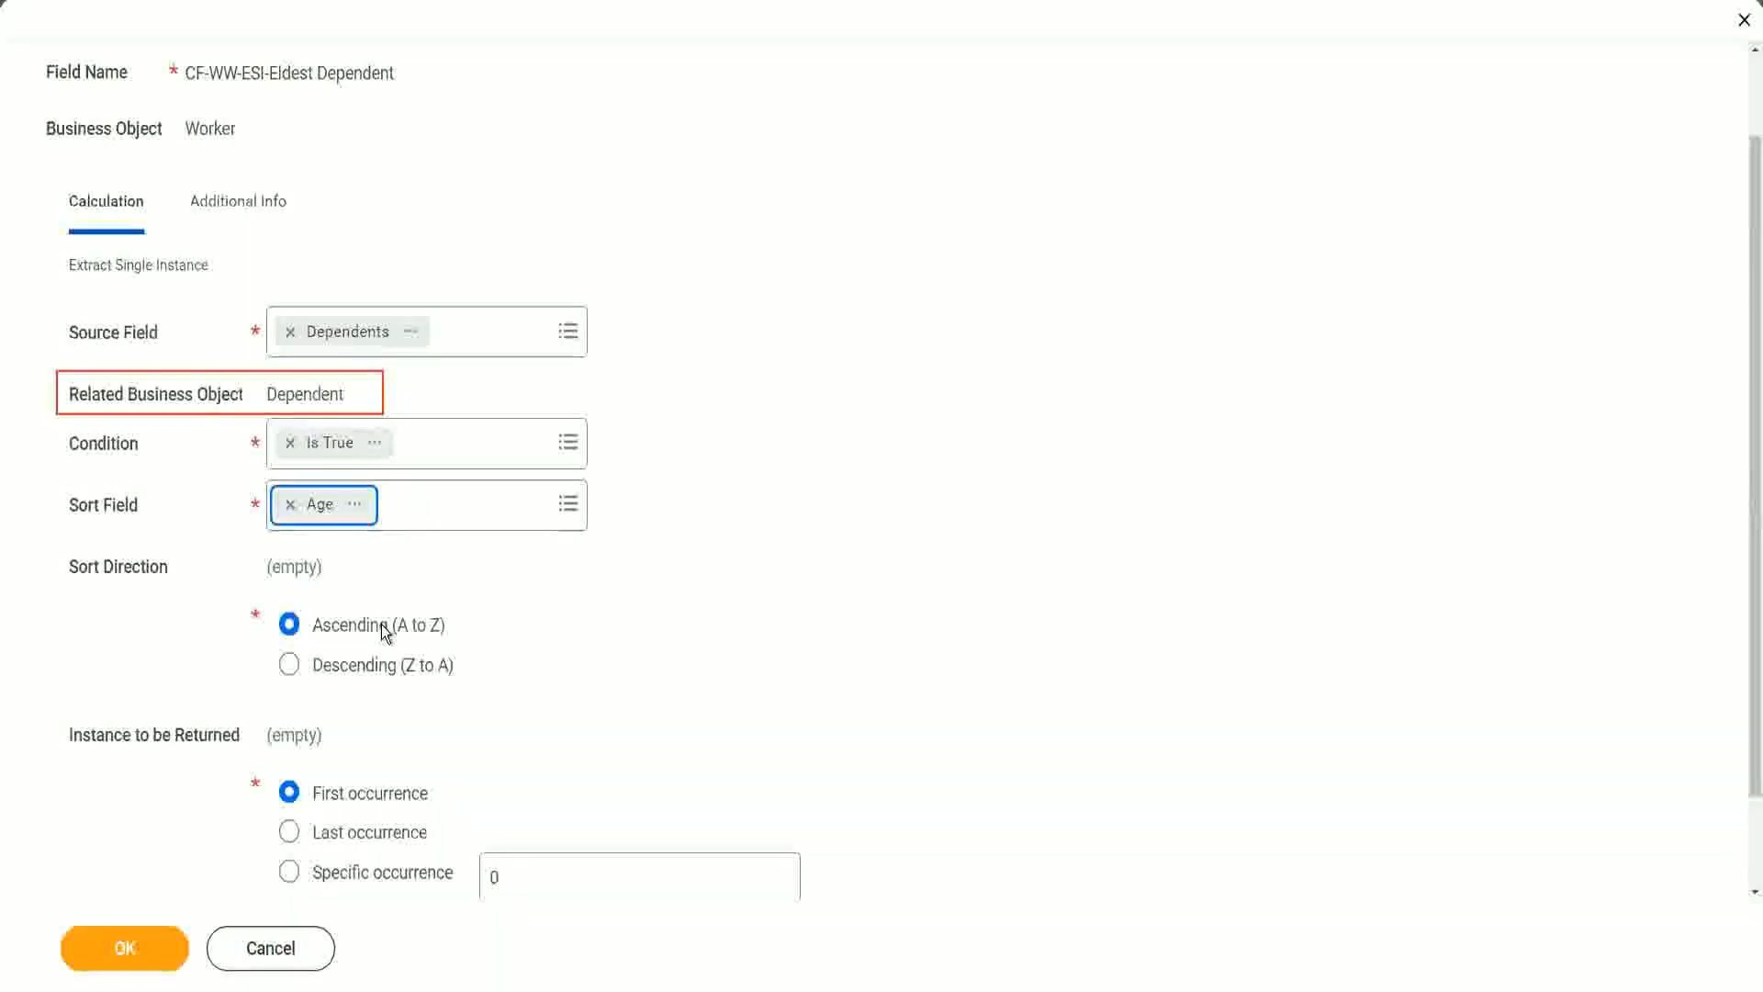
{"action": "left_click", "coordinate": [383, 674]}
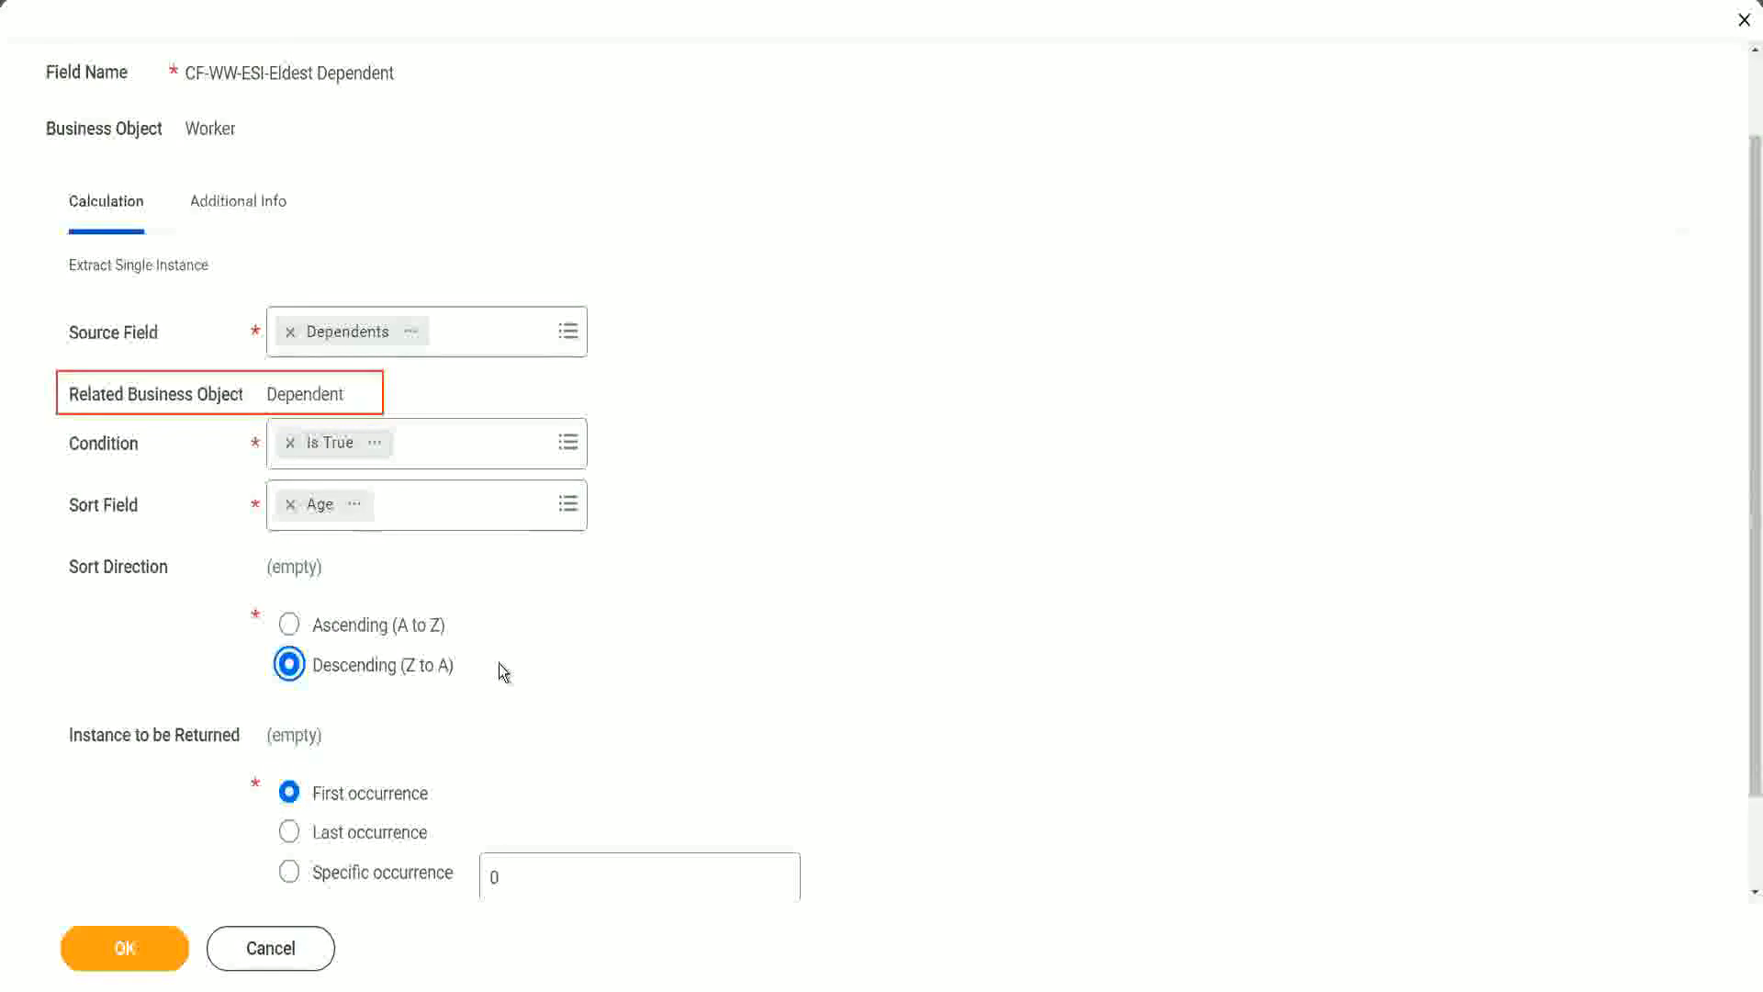
{"action": "left_click", "coordinate": [128, 948]}
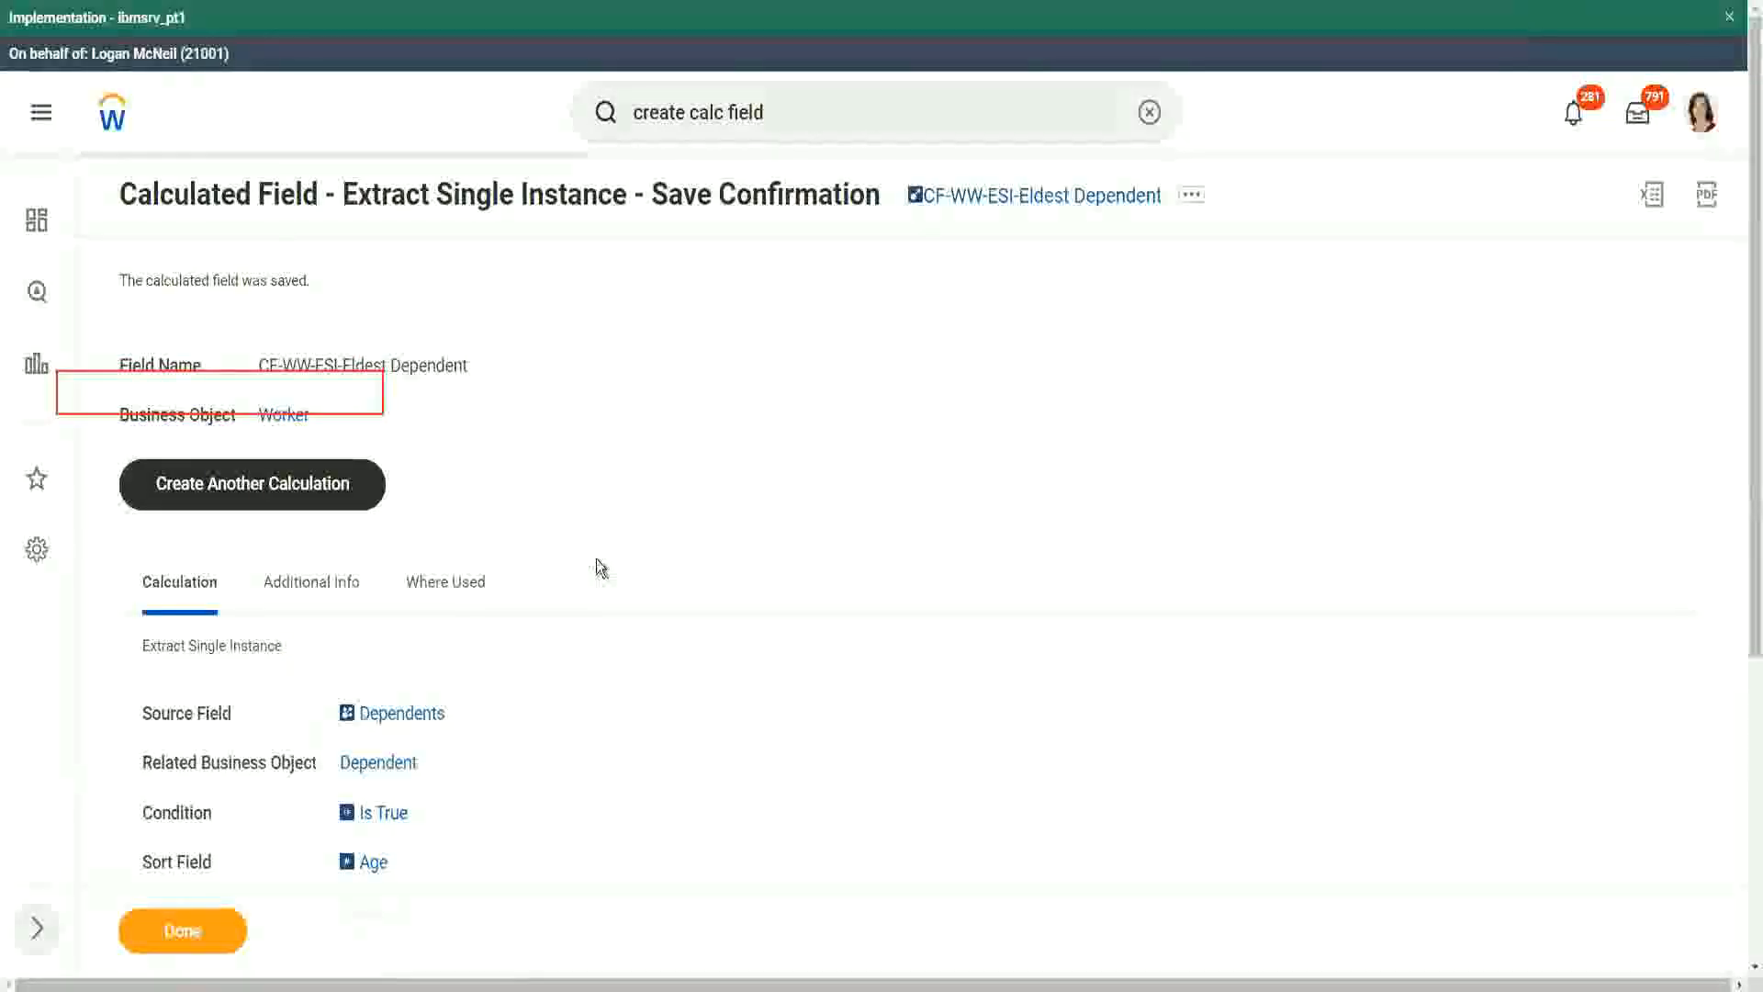
Step: Switch to the notes file and reword line 13 to read 'How to find the Eldest Dependent Child ??'
{"action": "scroll", "coordinate": [599, 567], "scroll_direction": "down", "scroll_amount": 2}
{"action": "mouse_move", "coordinate": [373, 667]}
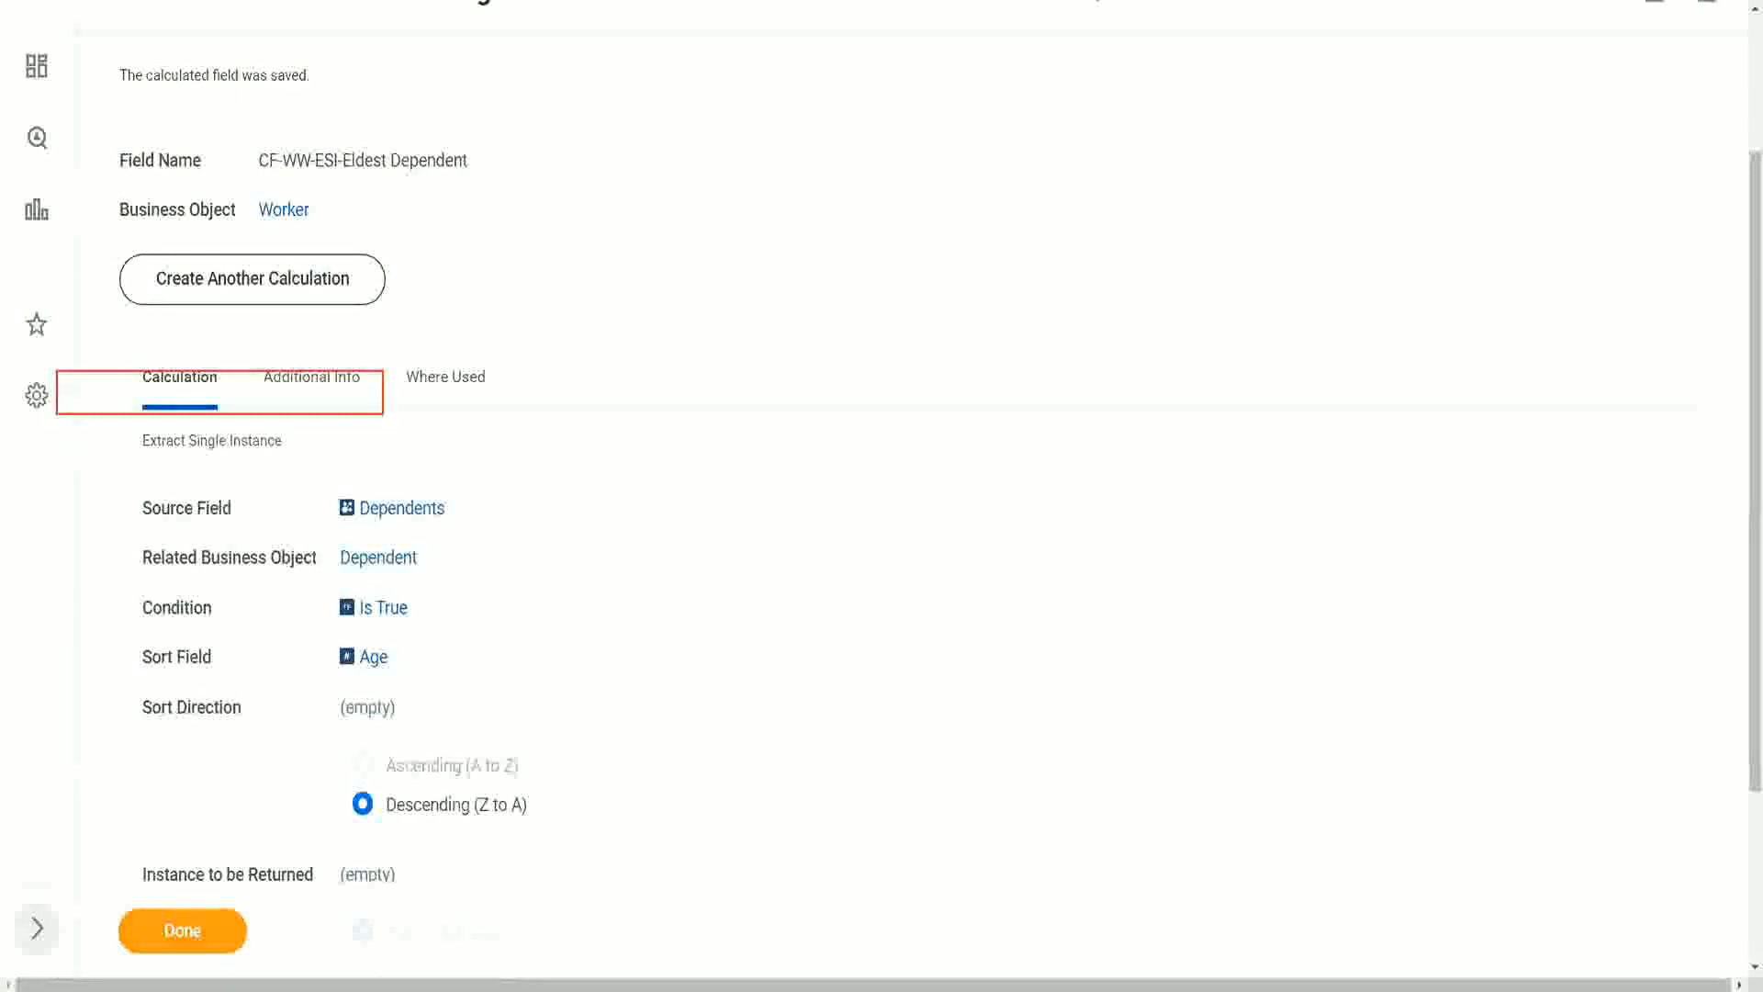
{"action": "key", "text": "alt+Tab"}
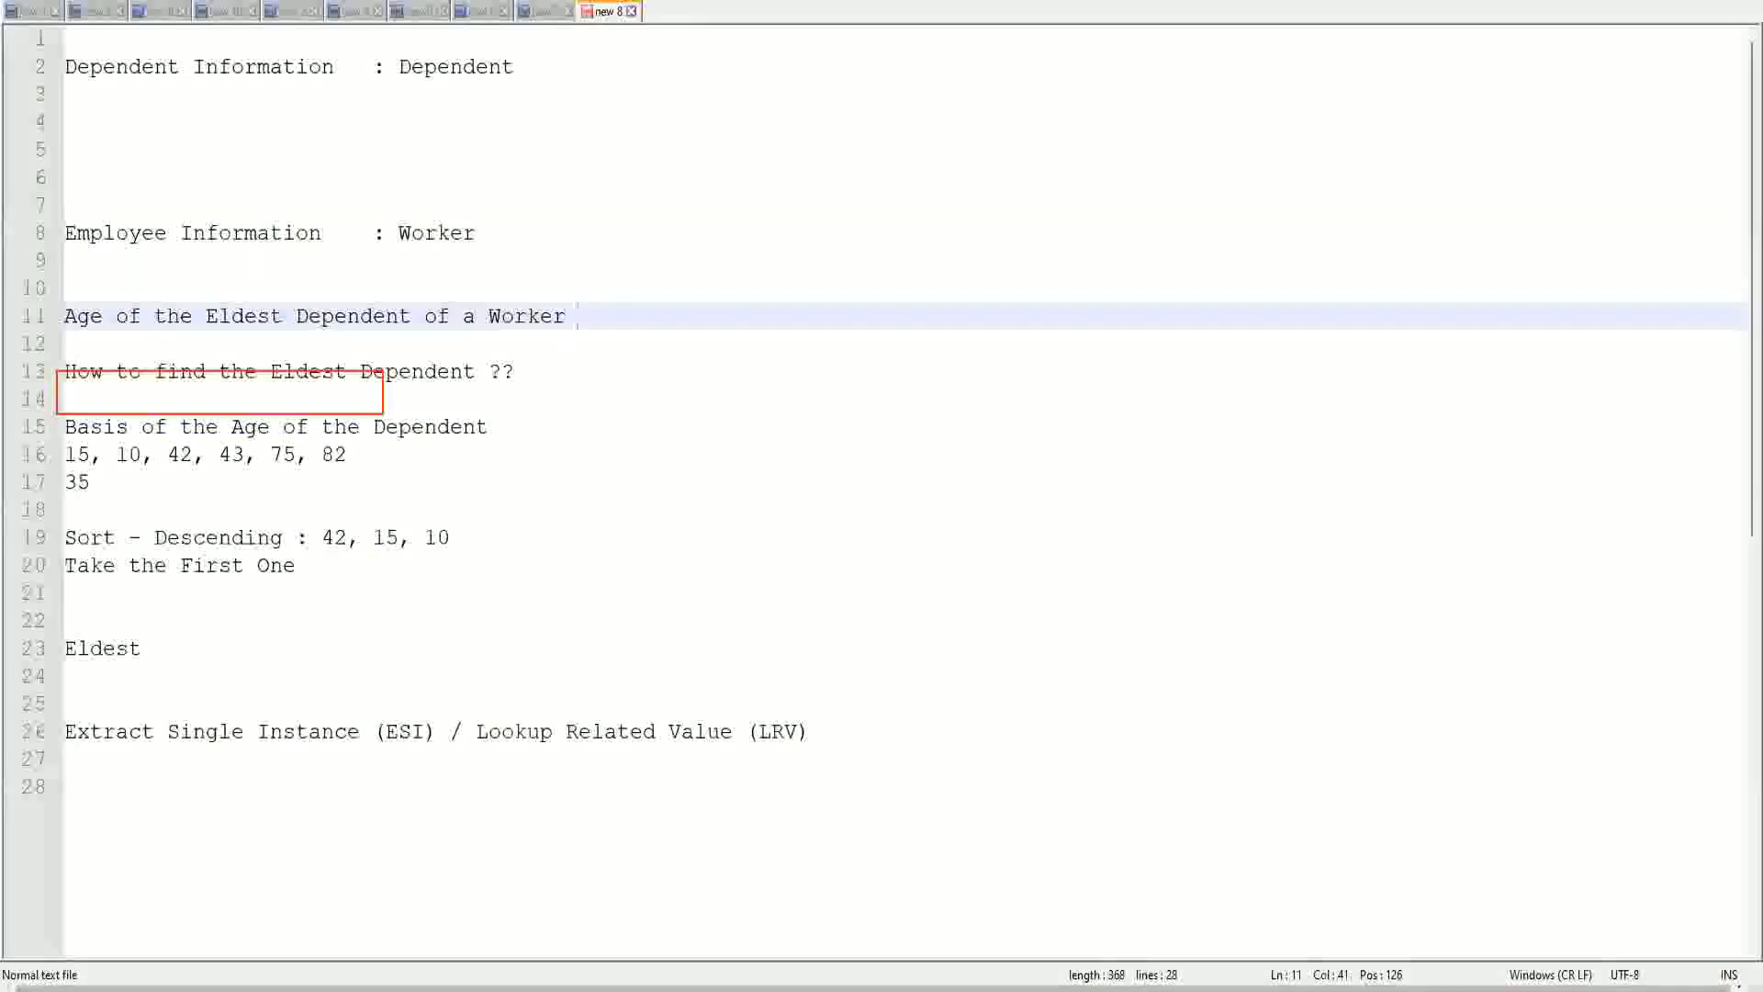
{"action": "double_click", "coordinate": [422, 373]}
{"action": "type", "text": "Child "}
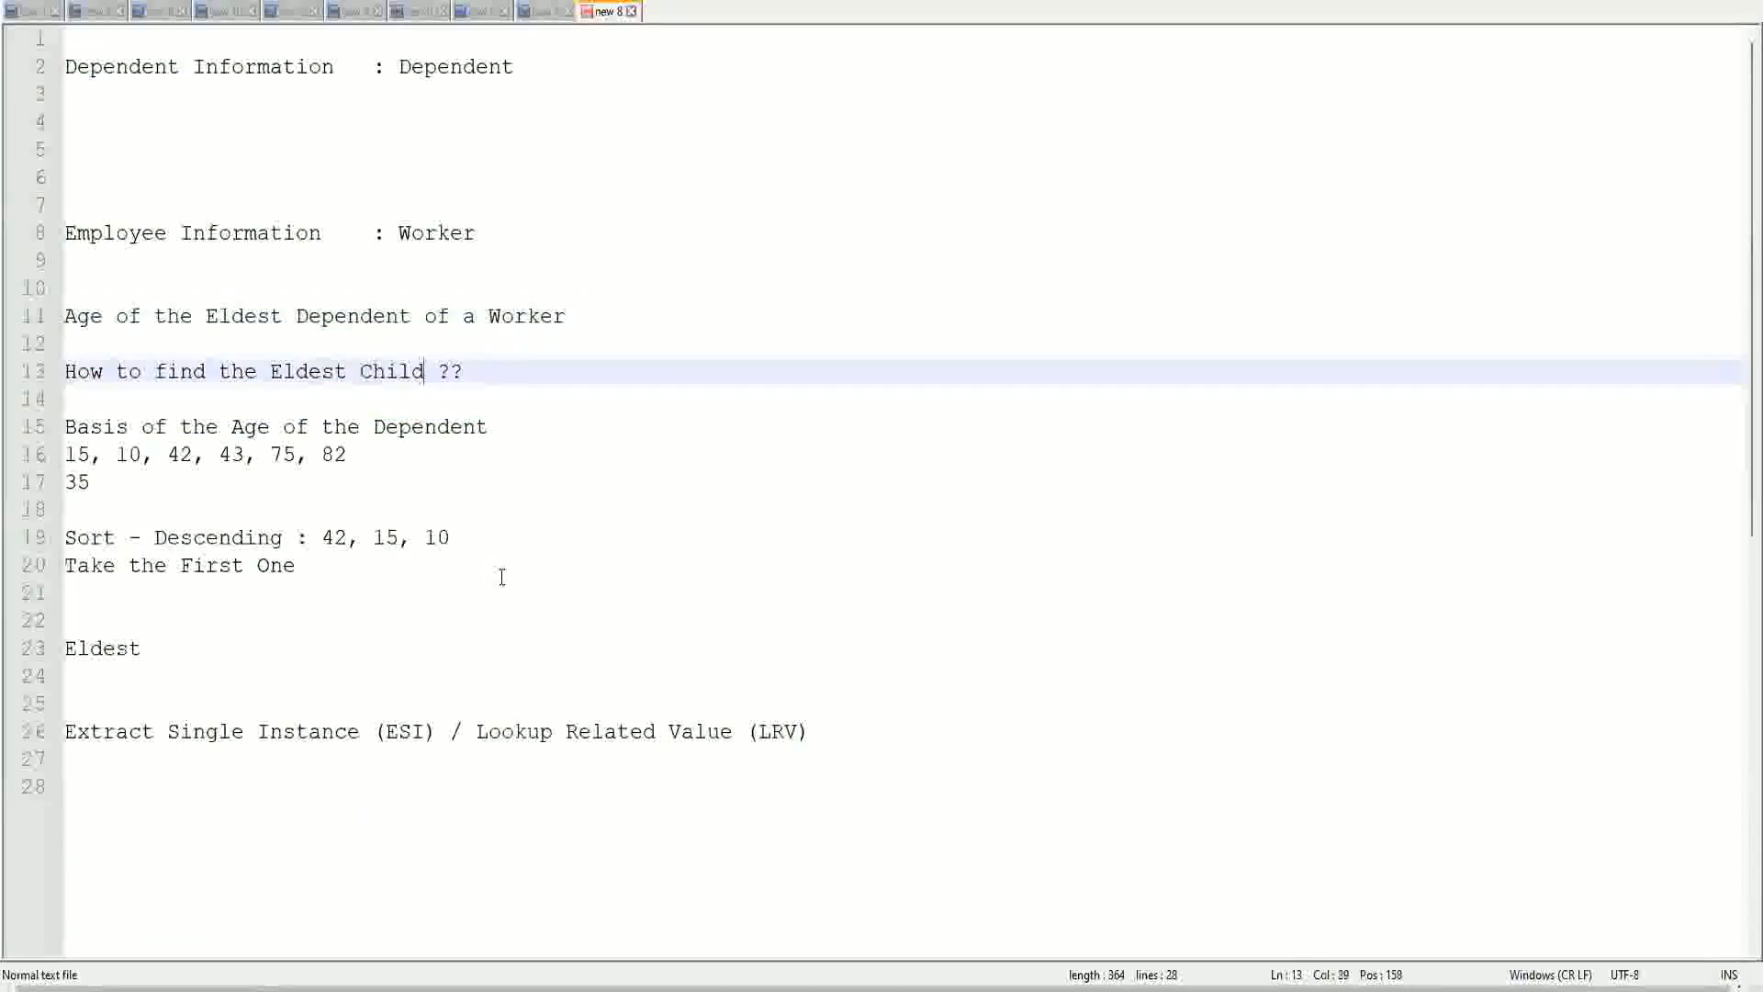
{"action": "type", "text": "as a"}
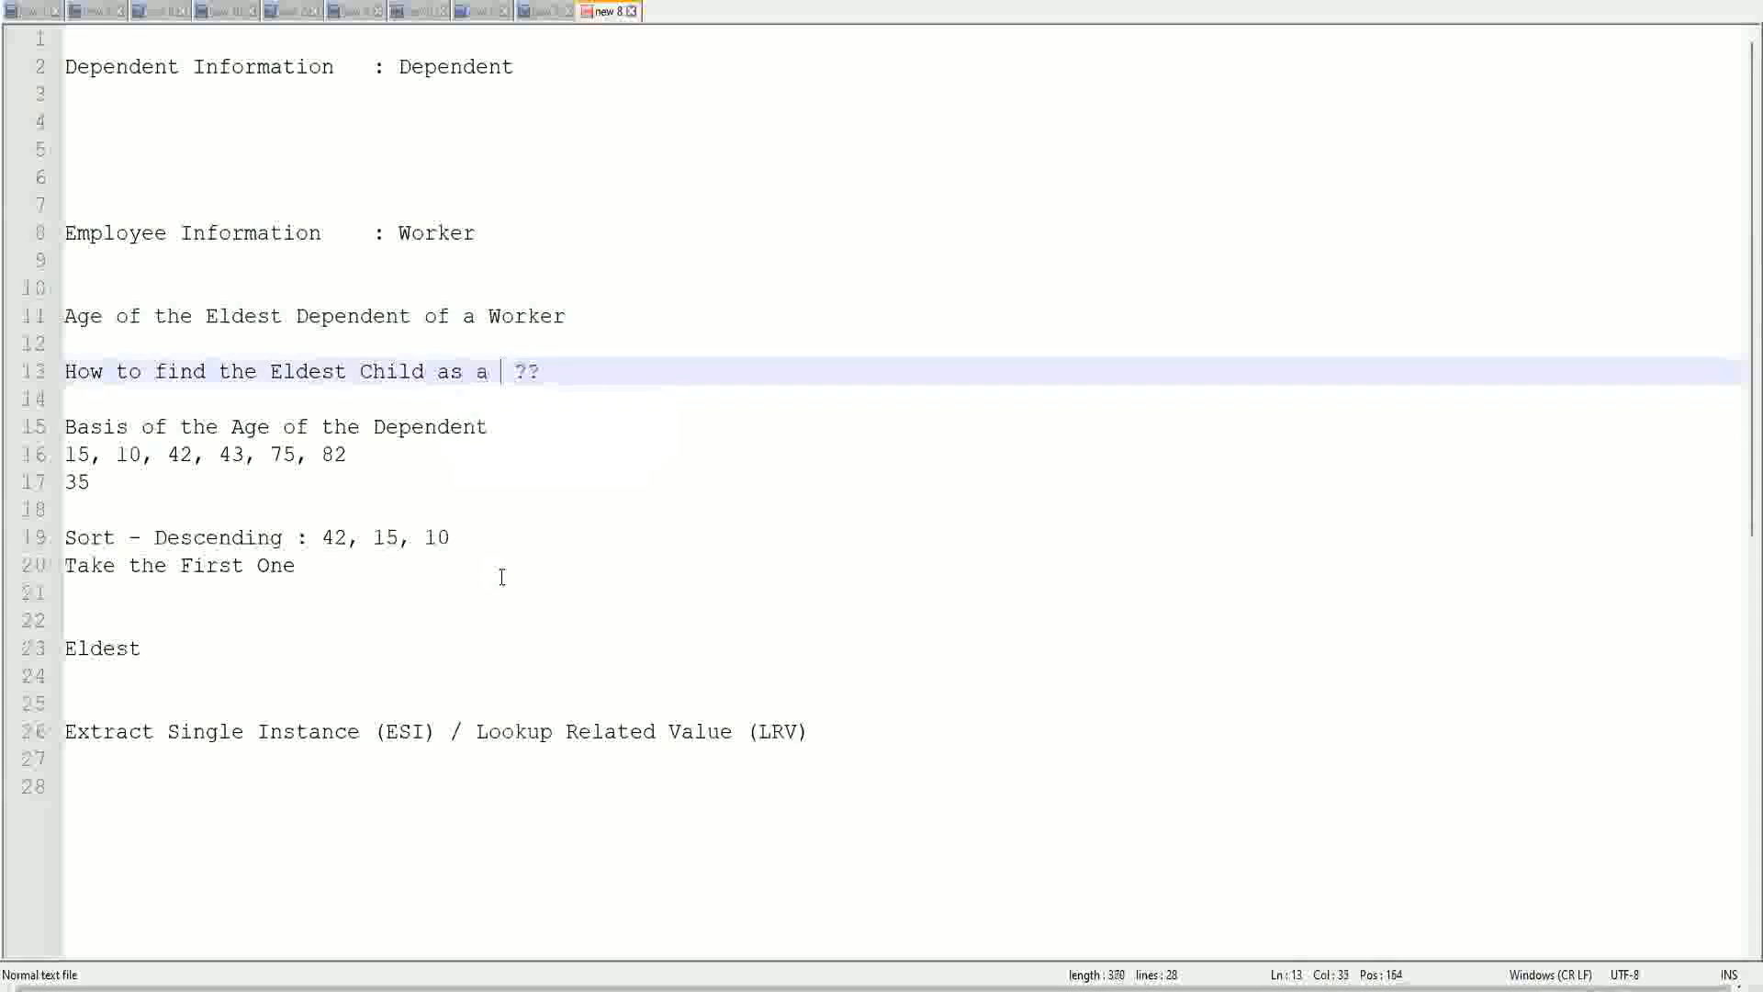
{"action": "key", "text": "BackSpace"}
{"action": "key", "text": "BackSpace"}
{"action": "key", "text": "BackSpace"}
{"action": "key", "text": "BackSpace"}
{"action": "key", "text": "BackSpace"}
{"action": "key", "text": "BackSpace"}
{"action": "key", "text": "BackSpace"}
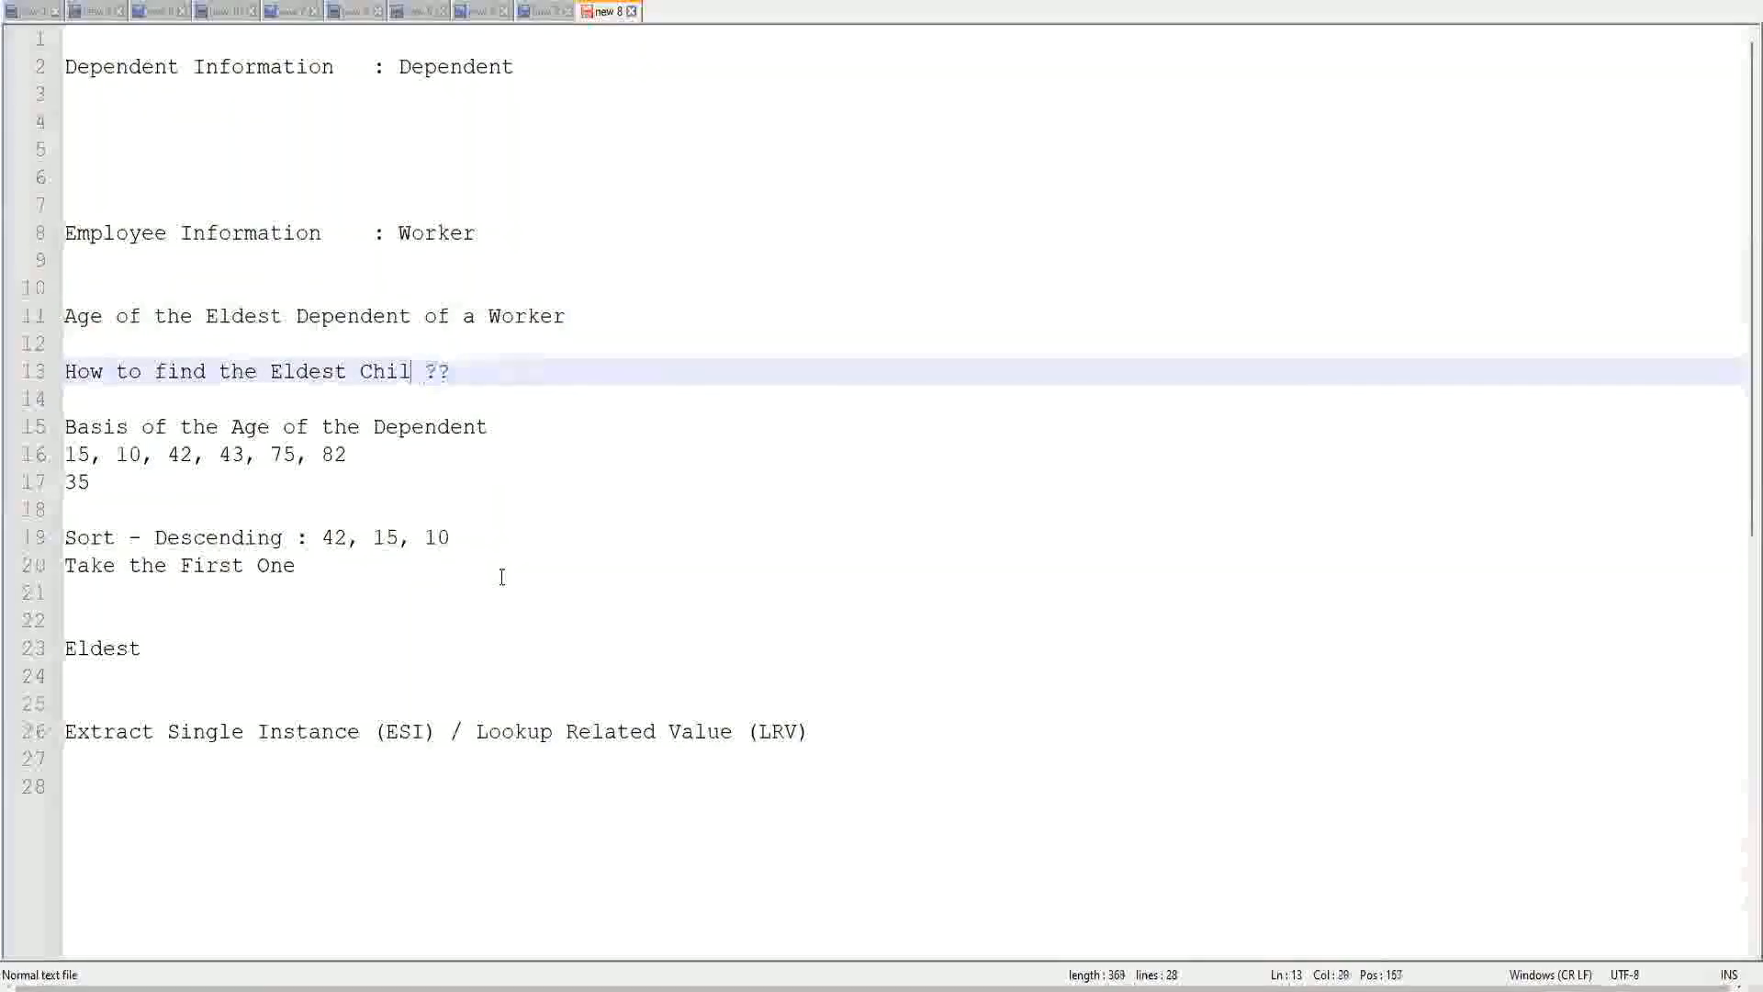
{"action": "type", "text": "De"}
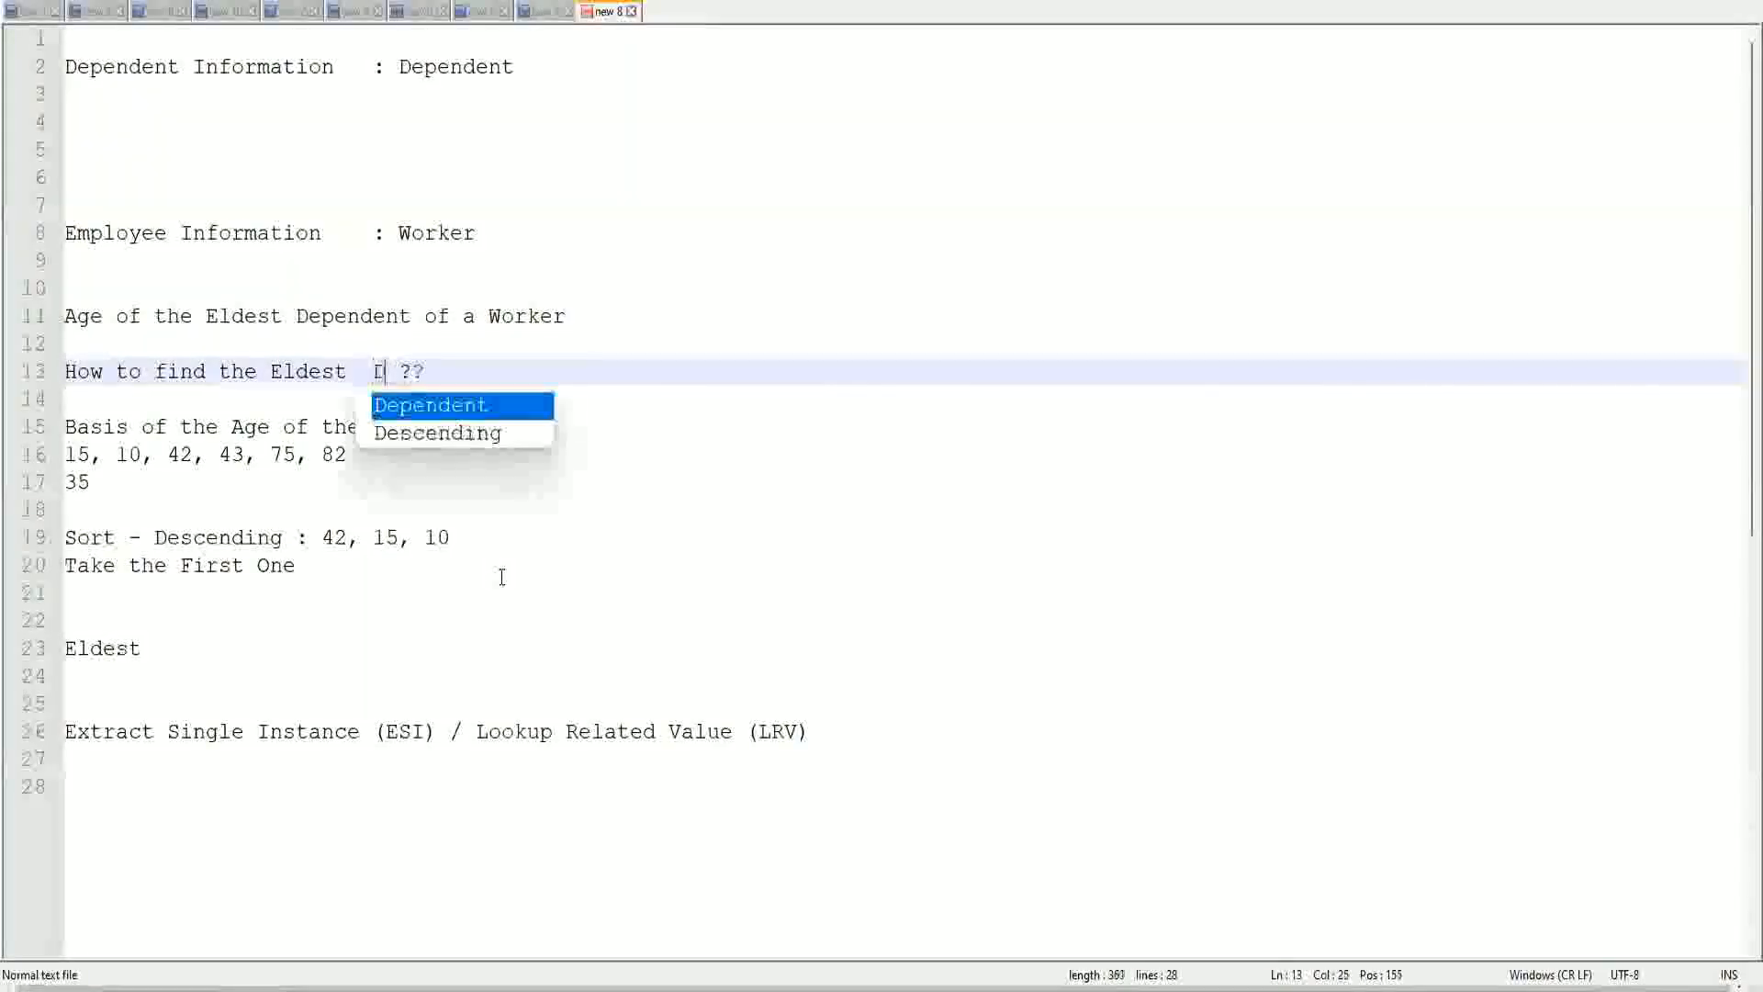
{"action": "key", "text": "Return"}
{"action": "type", "text": "Child"}
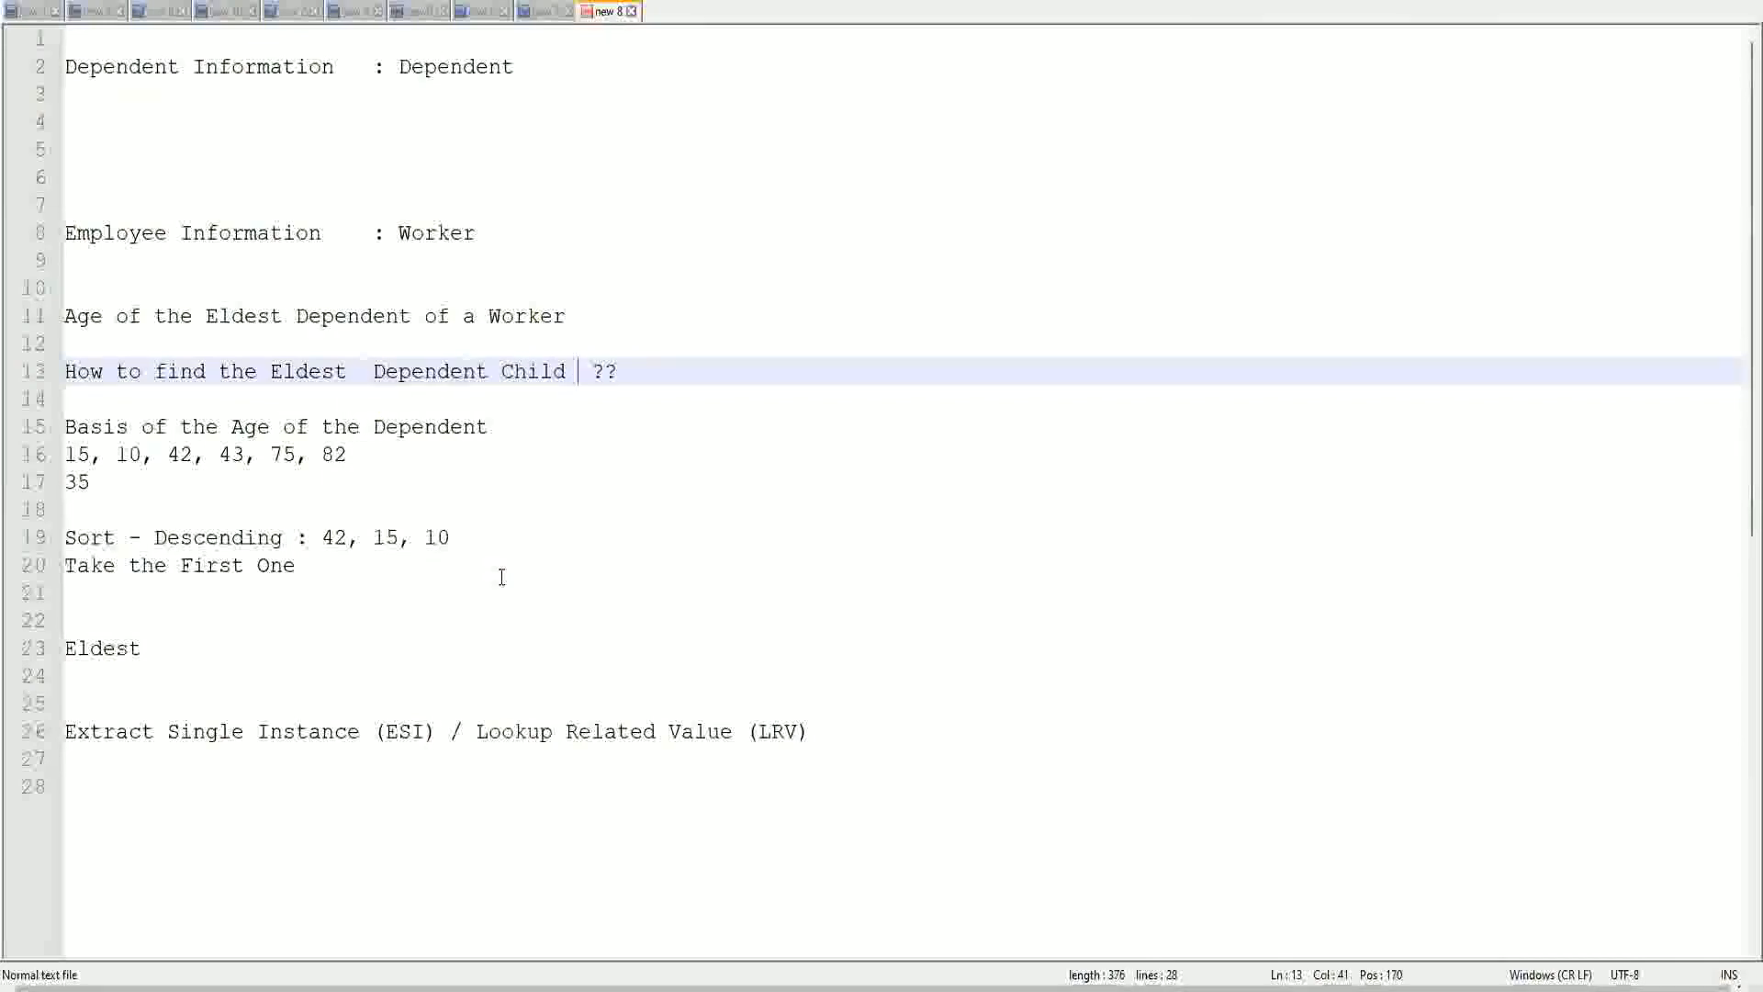
{"action": "left_click", "coordinate": [363, 384]}
{"action": "key", "text": "Delete"}
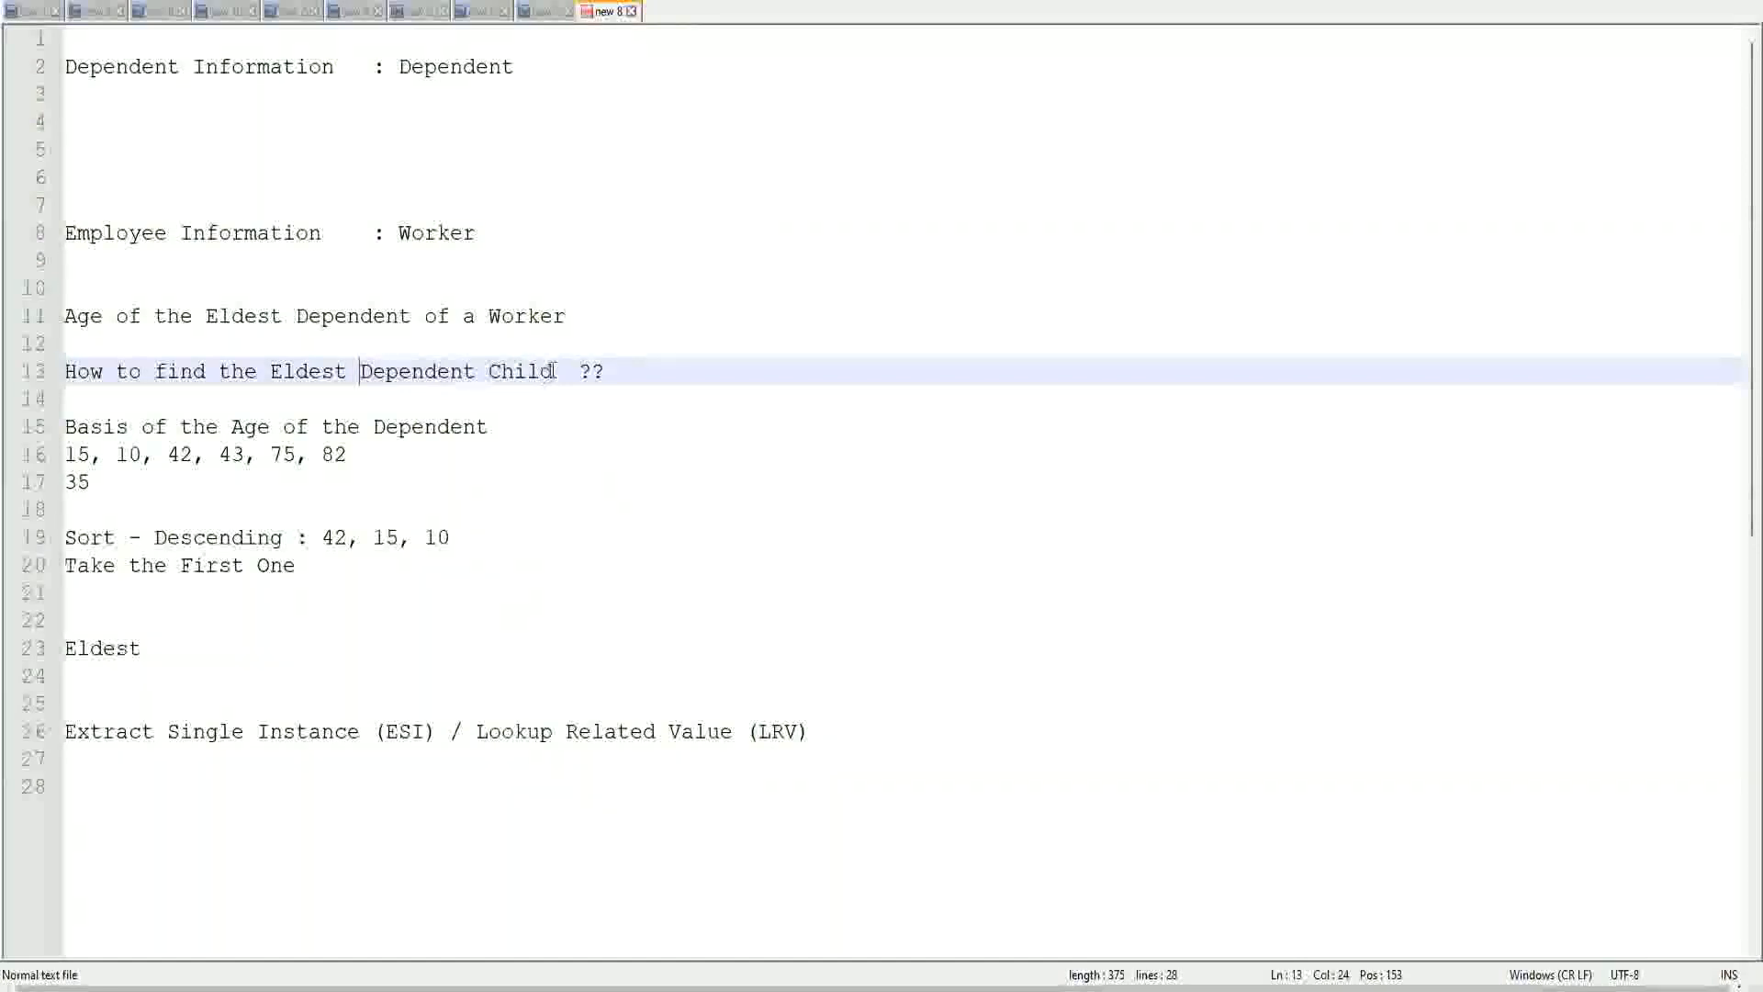
{"action": "left_click_drag", "start_coordinate": [363, 370], "coordinate": [554, 371]}
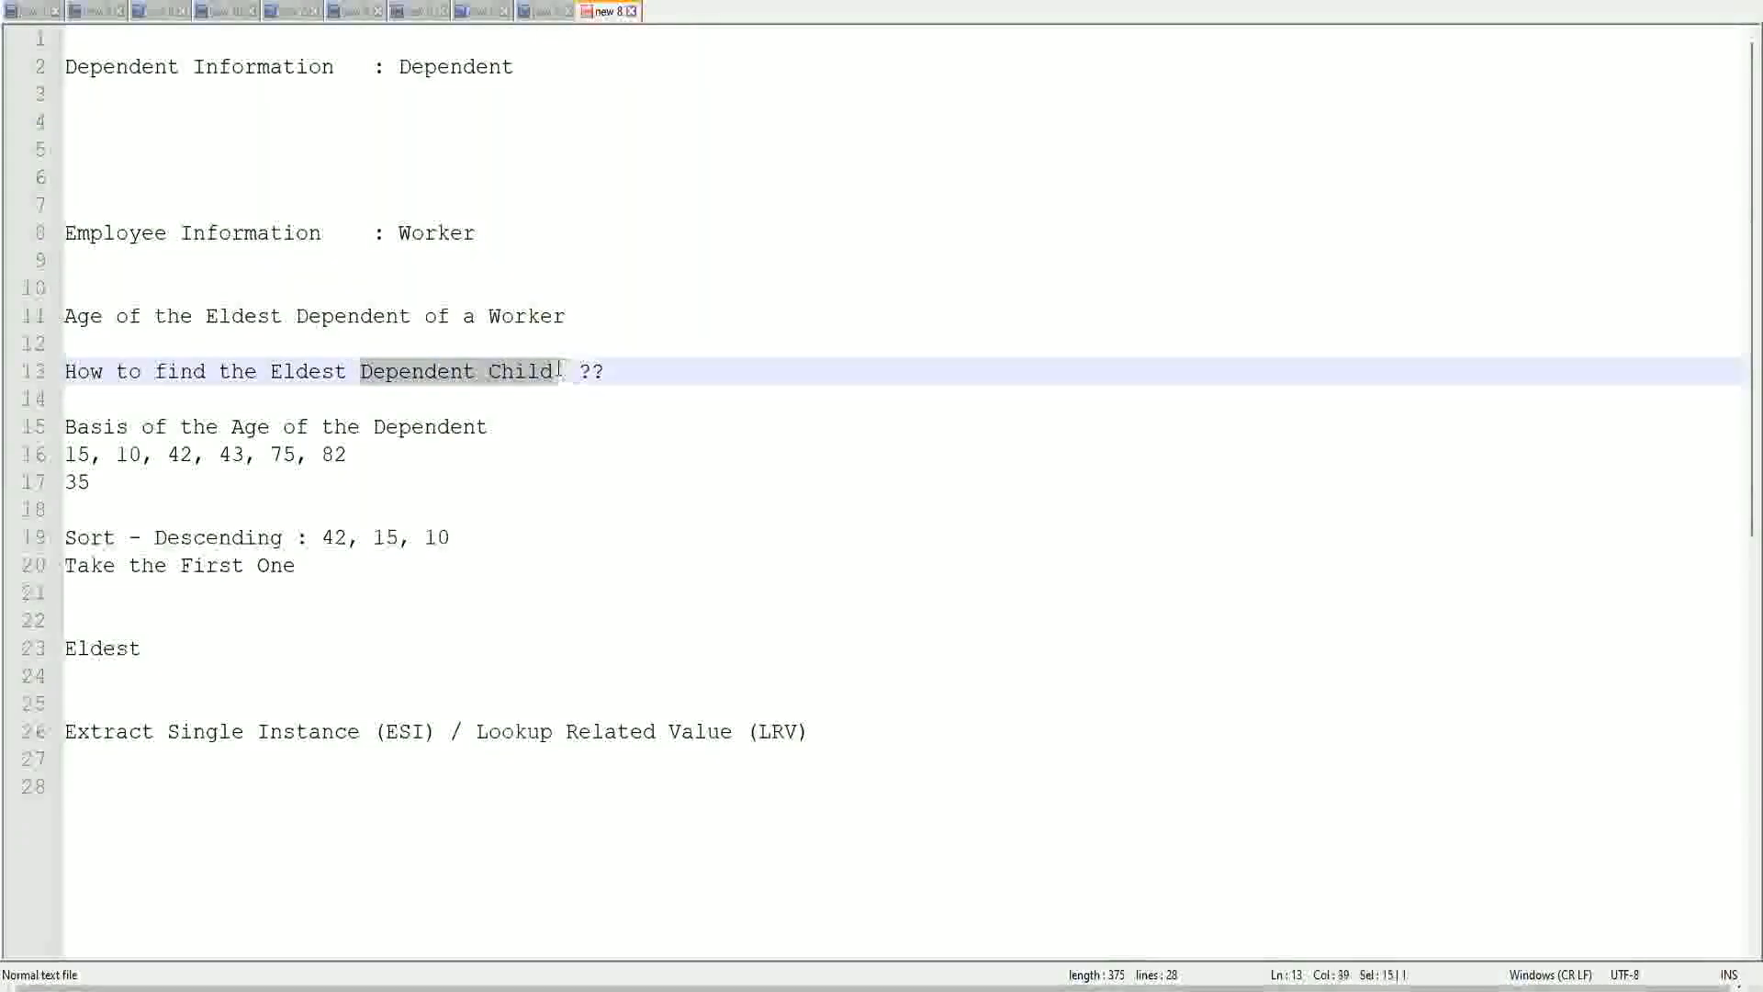
{"action": "left_click", "coordinate": [456, 378]}
{"action": "left_click", "coordinate": [527, 376]}
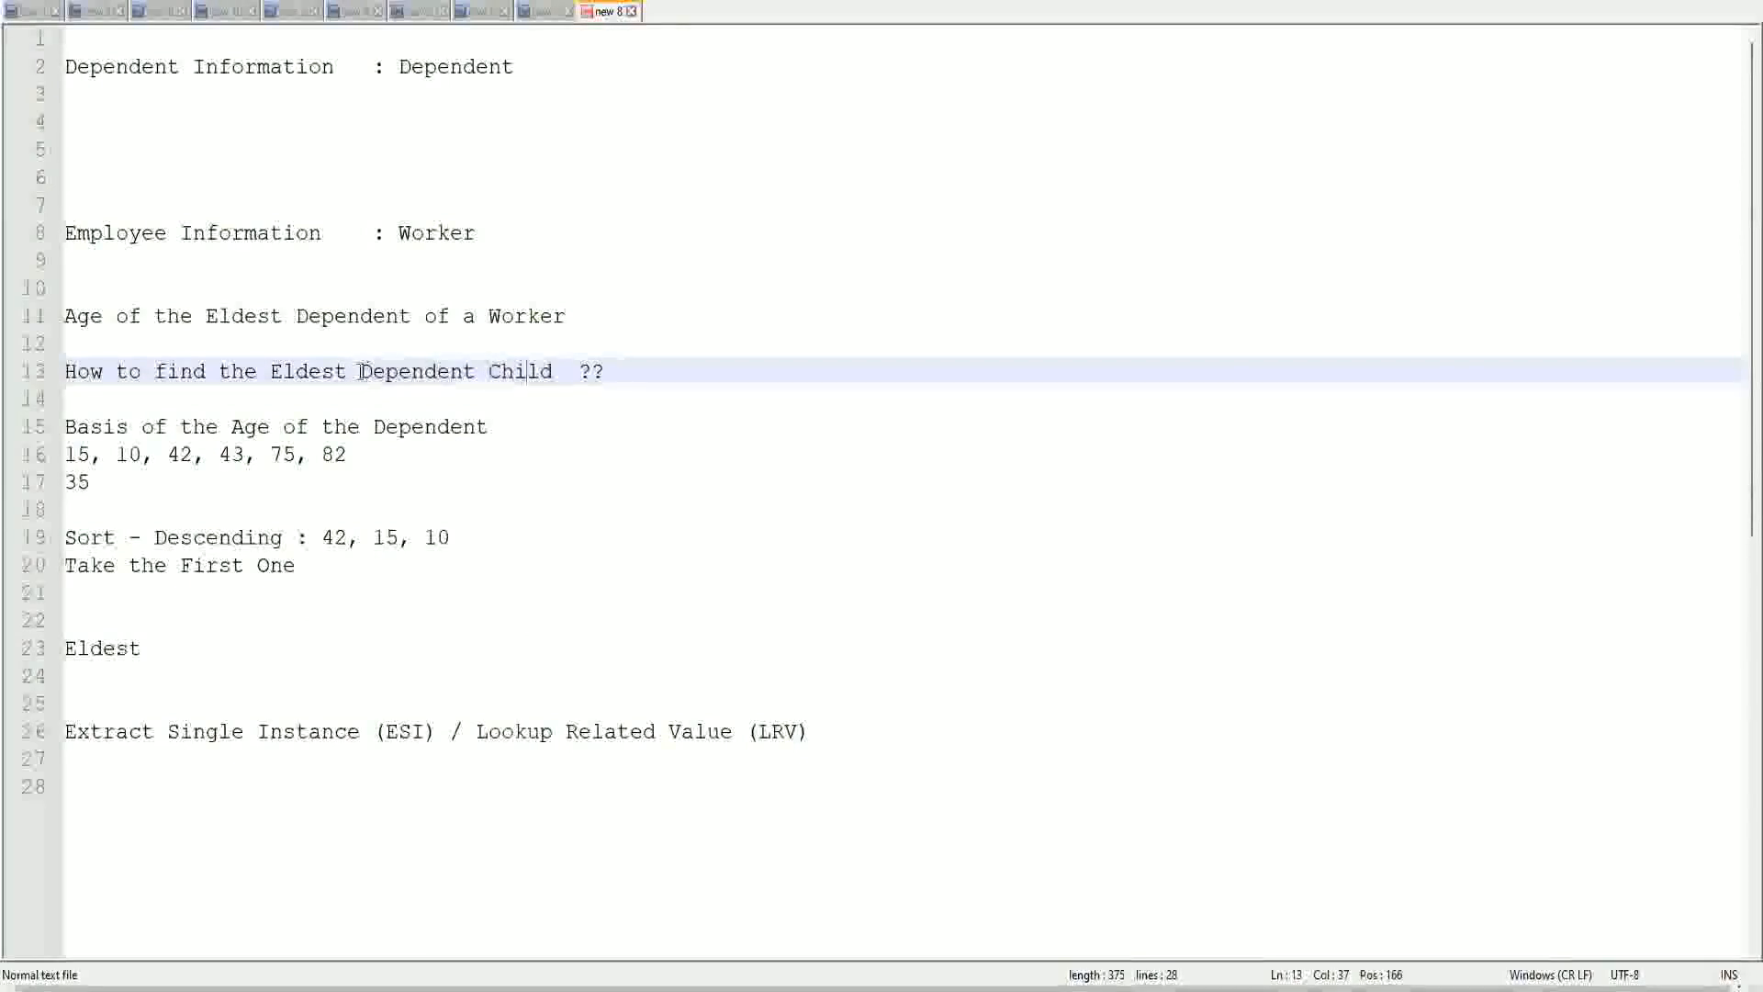
{"action": "left_click_drag", "start_coordinate": [358, 372], "coordinate": [551, 380]}
{"action": "left_click", "coordinate": [538, 372]}
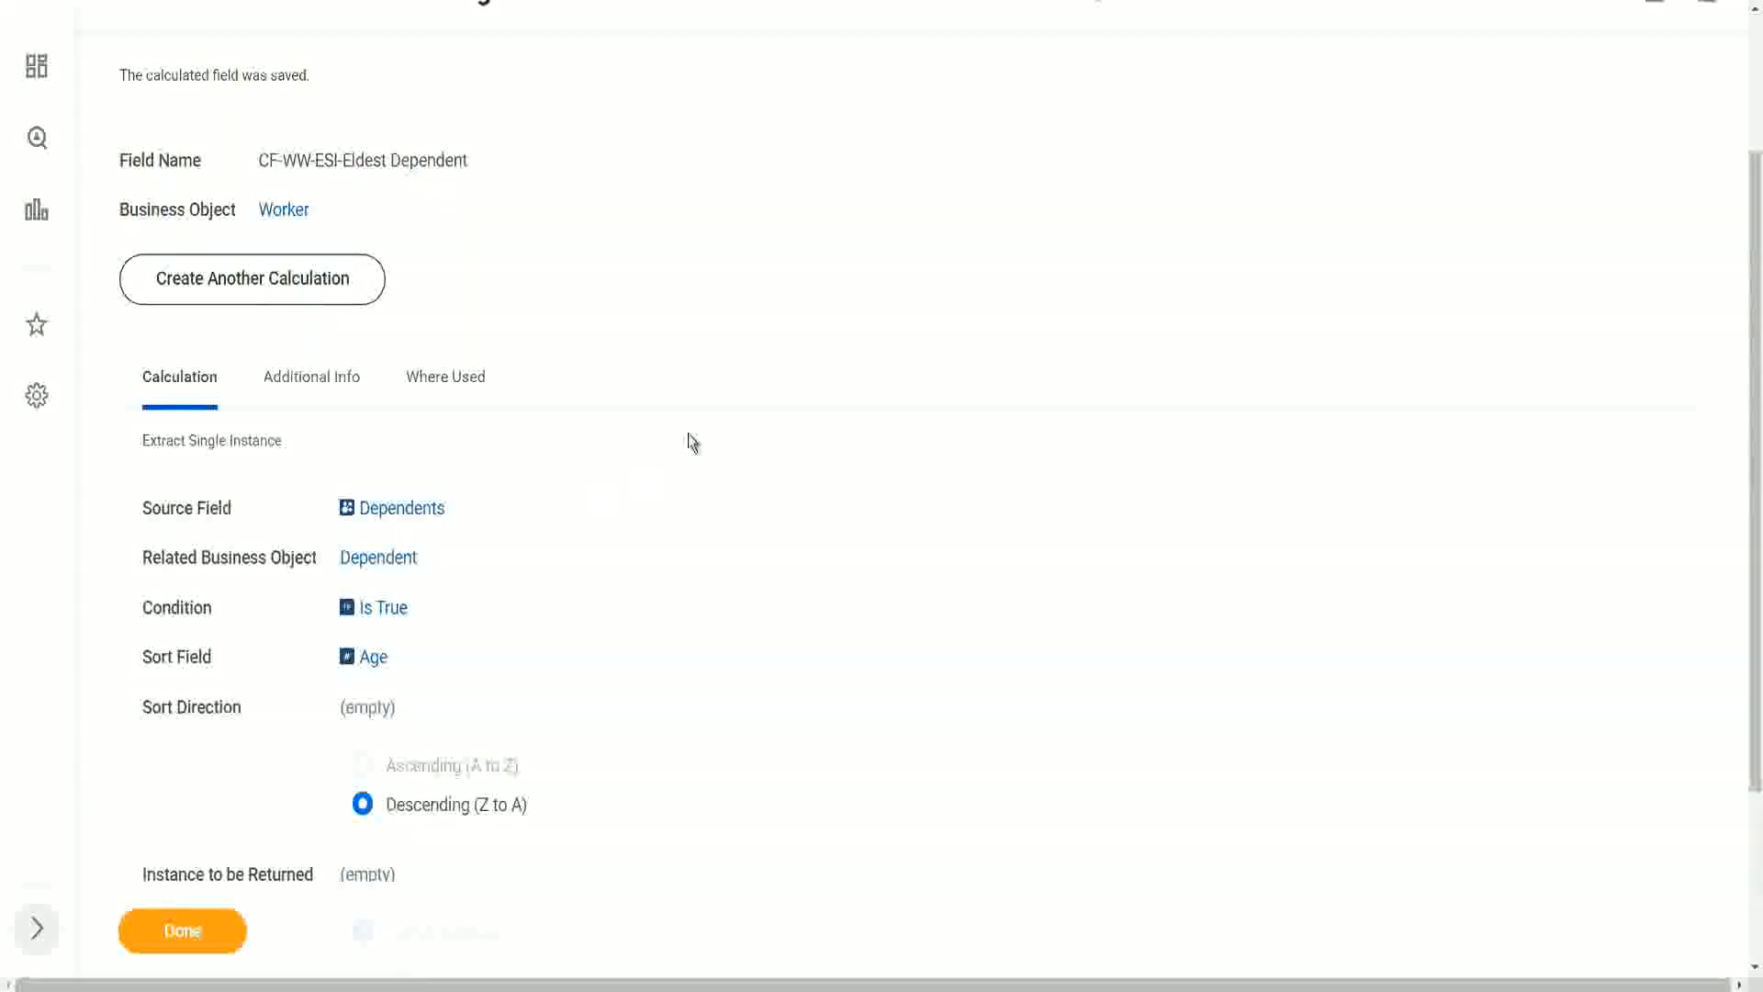
Step: Open the saved CF-WW-ESI-Eldest Dependent calculated field for editing and reopen its Condition prompt
{"action": "scroll", "coordinate": [691, 441], "scroll_direction": "up", "scroll_amount": 3}
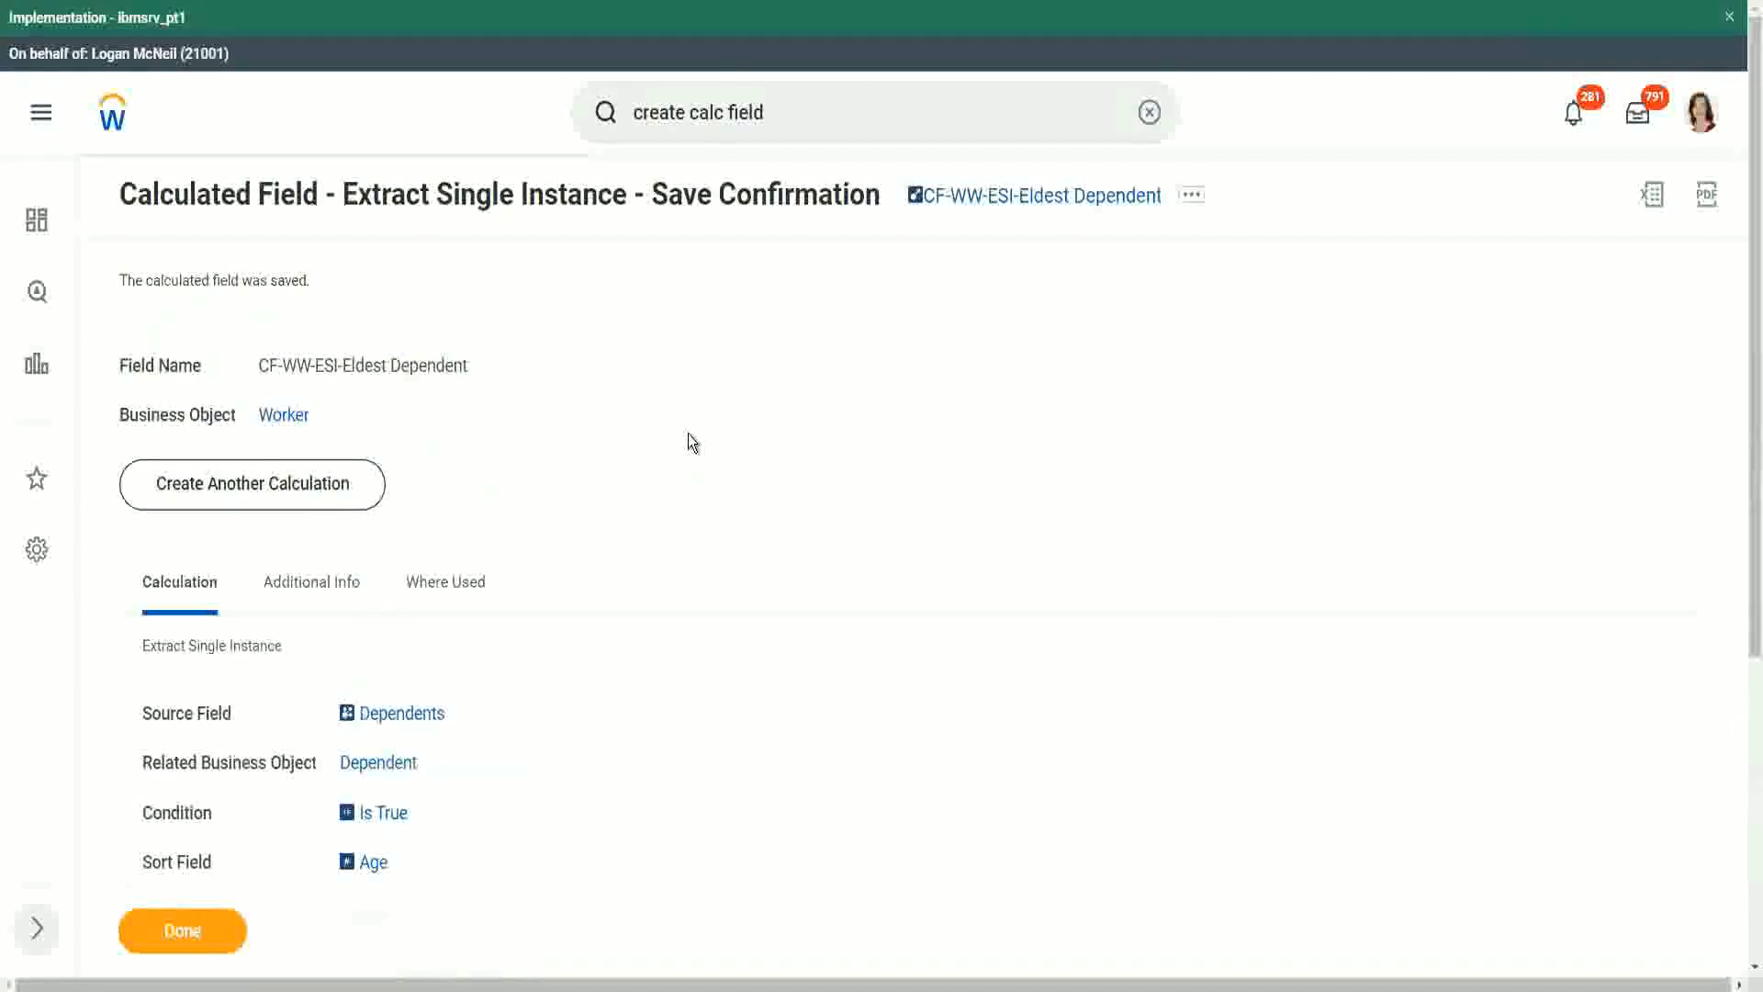
{"action": "scroll", "coordinate": [689, 433], "scroll_direction": "down", "scroll_amount": 1}
{"action": "scroll", "coordinate": [695, 446], "scroll_direction": "down", "scroll_amount": 1}
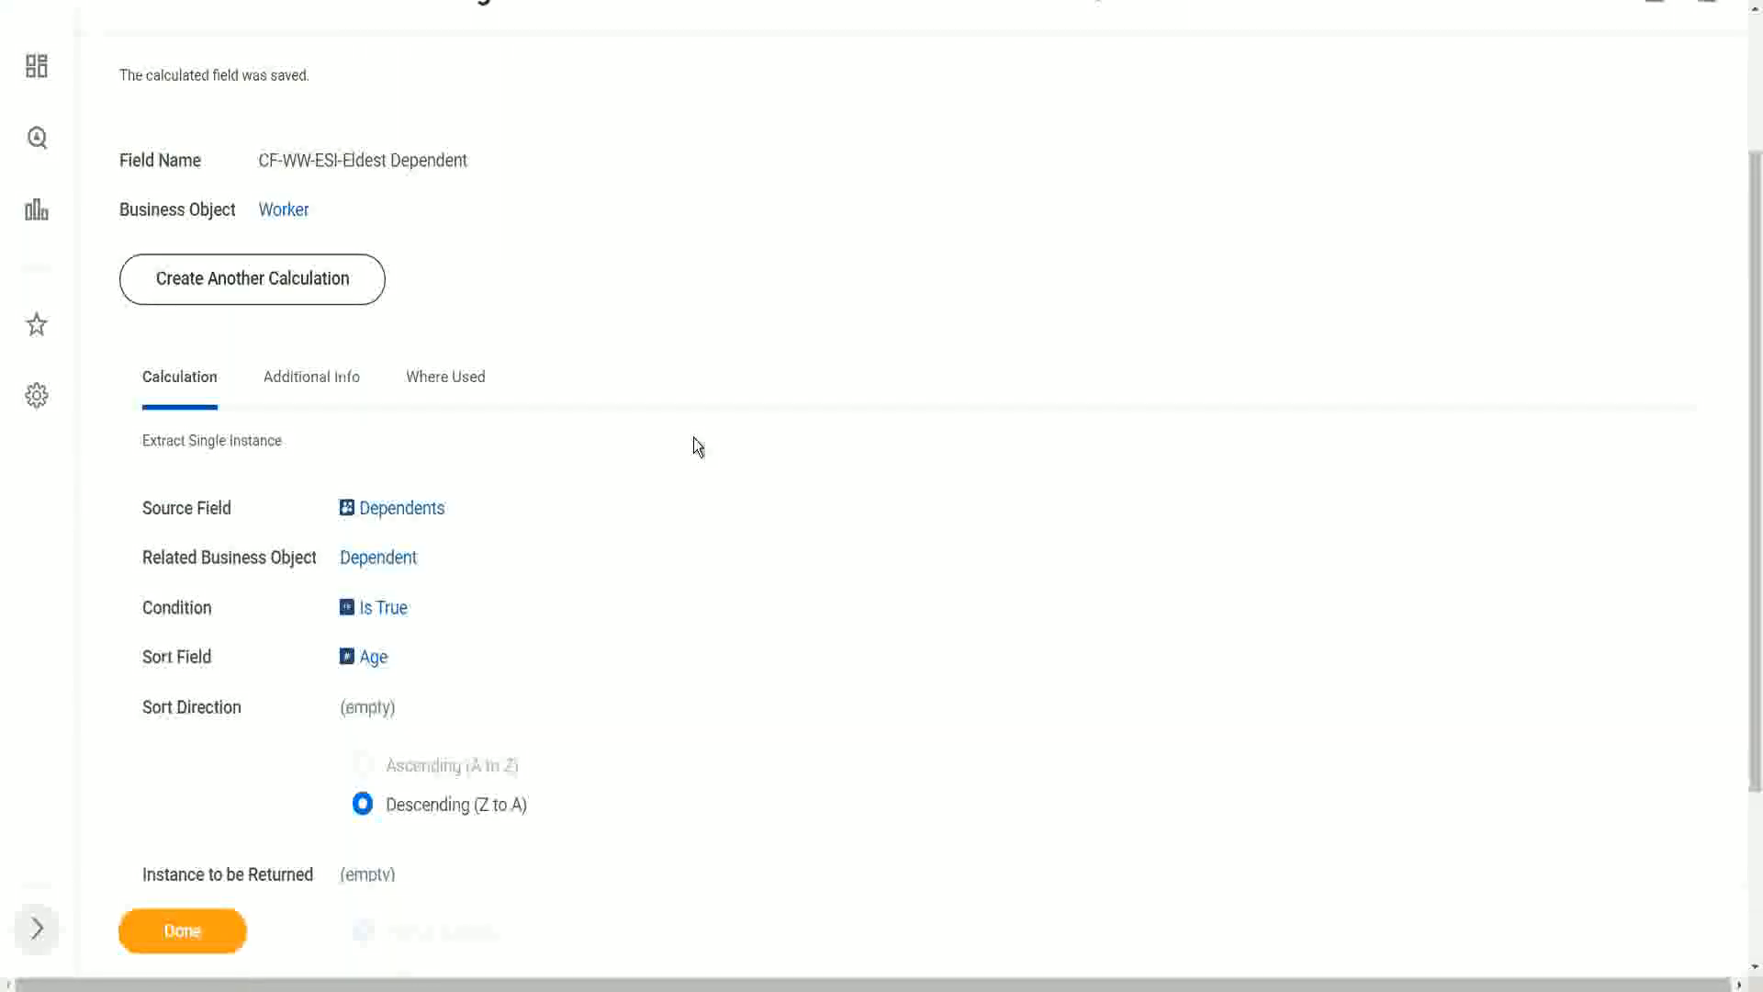
{"action": "scroll", "coordinate": [1214, 105], "scroll_direction": "up", "scroll_amount": 1}
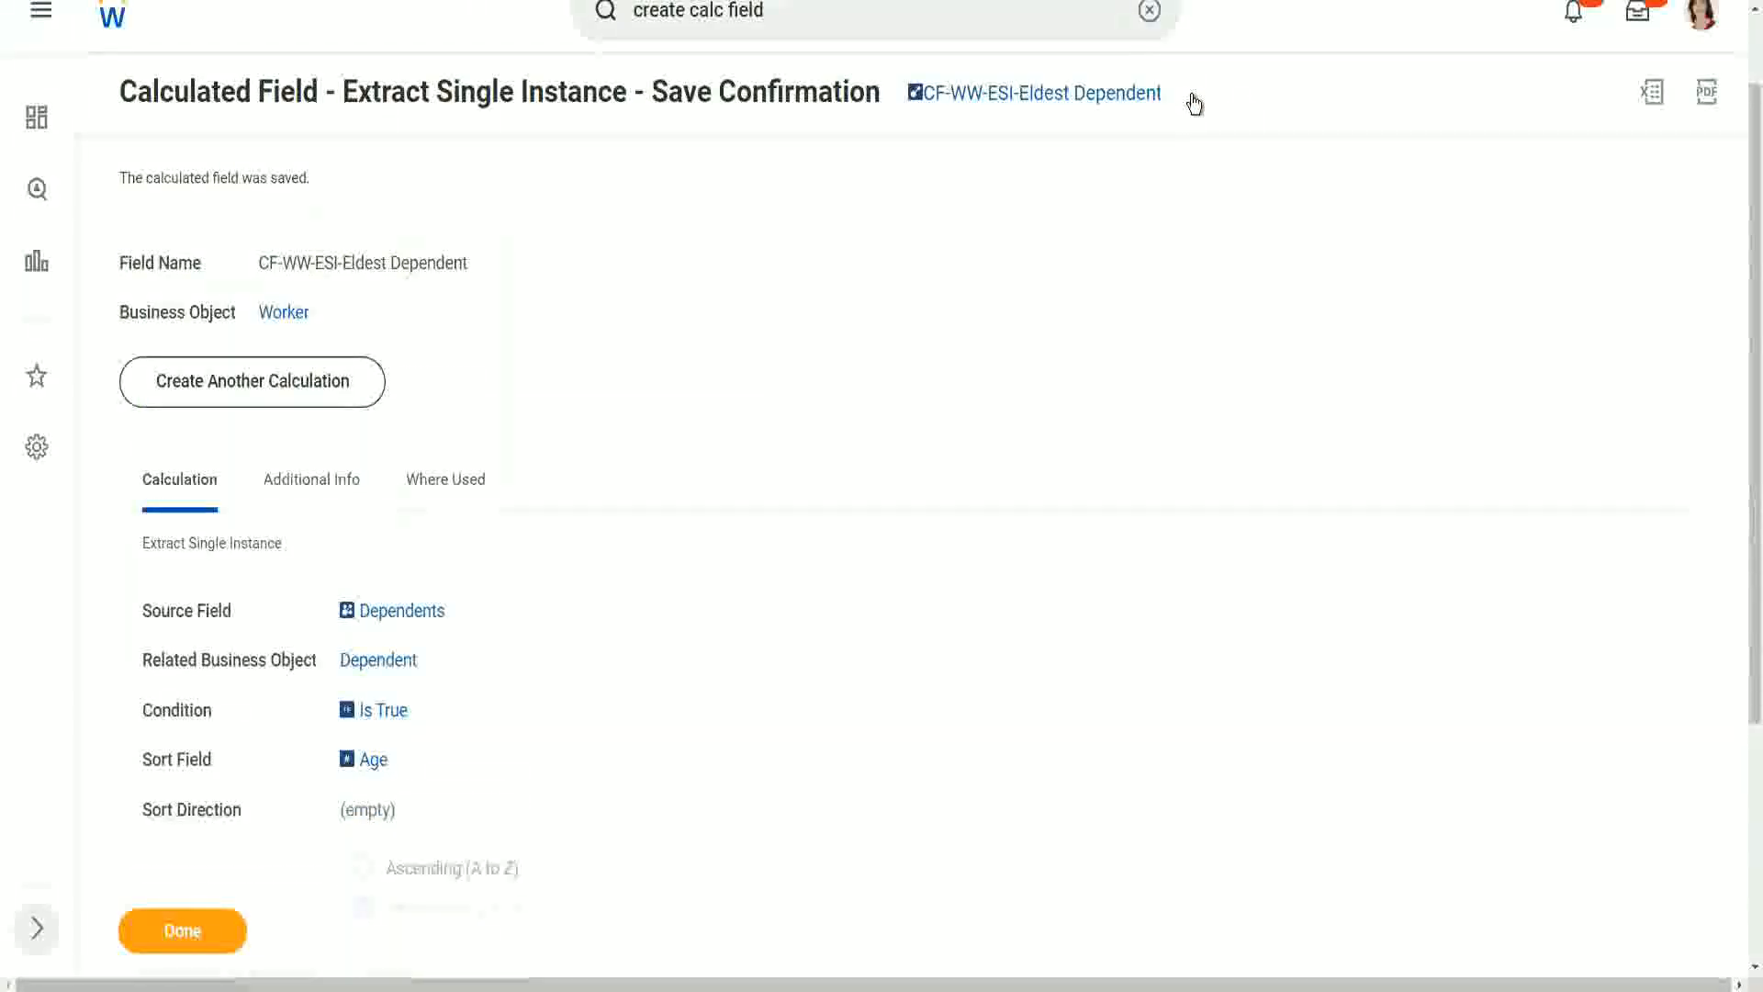
{"action": "left_click", "coordinate": [1193, 119]}
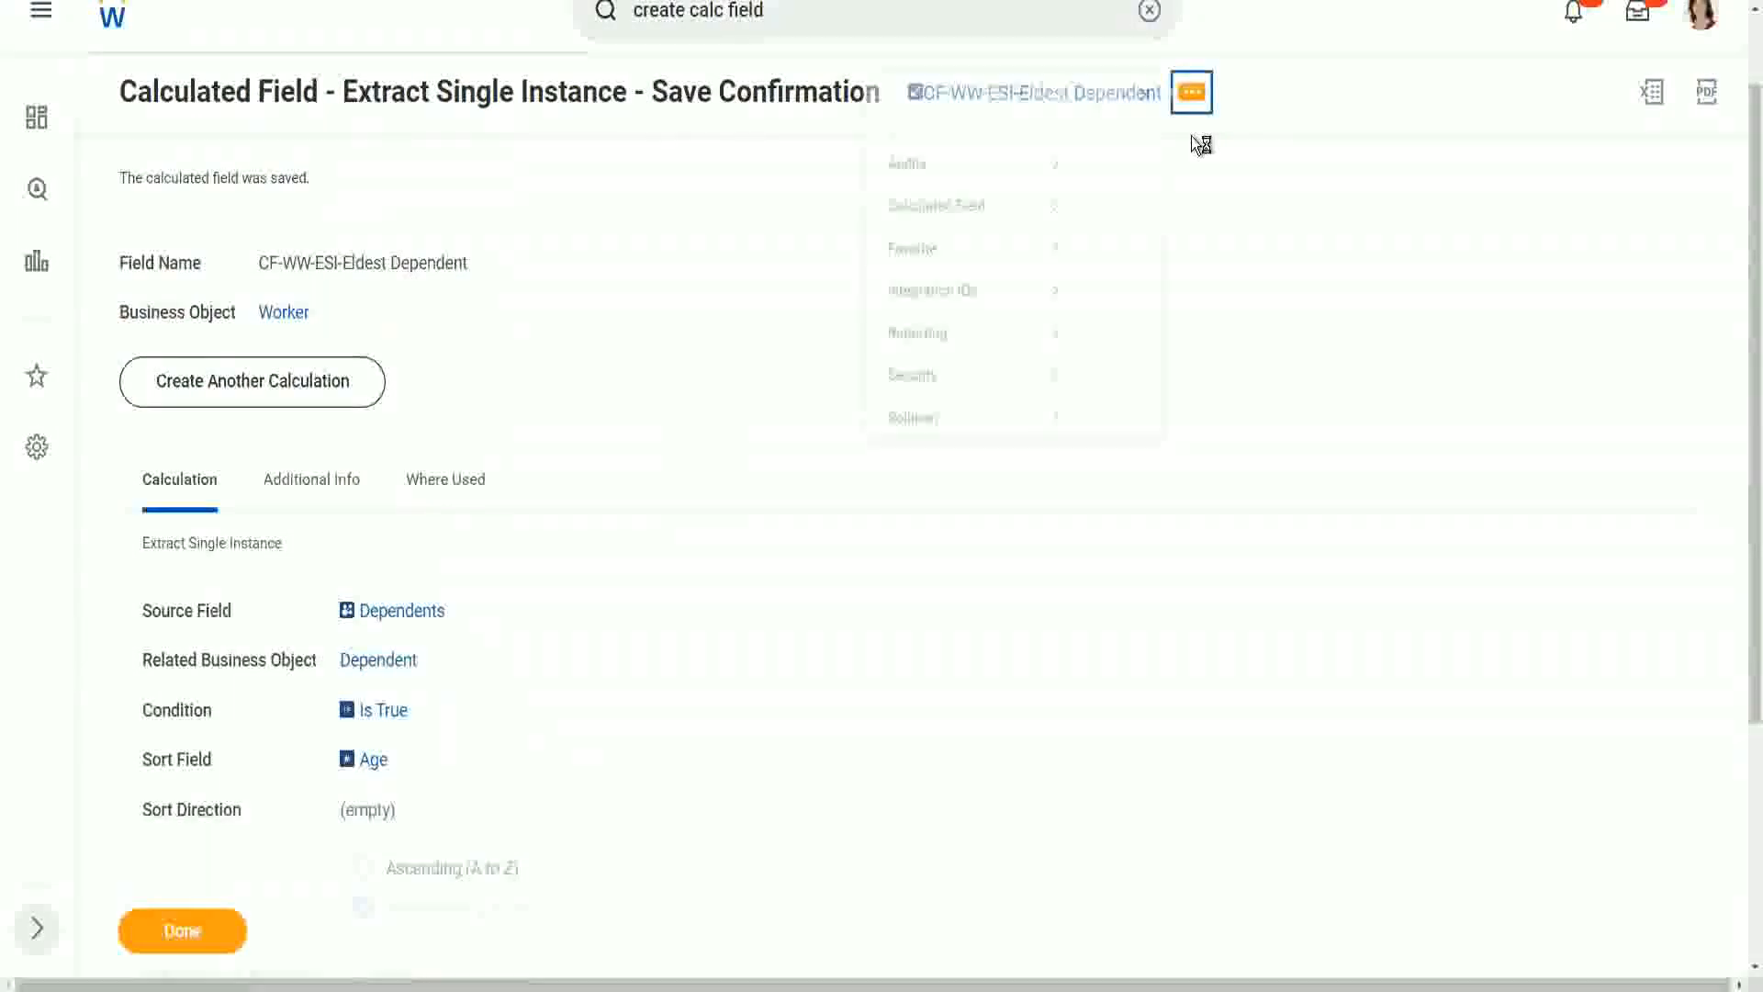
{"action": "mouse_move", "coordinate": [945, 217]}
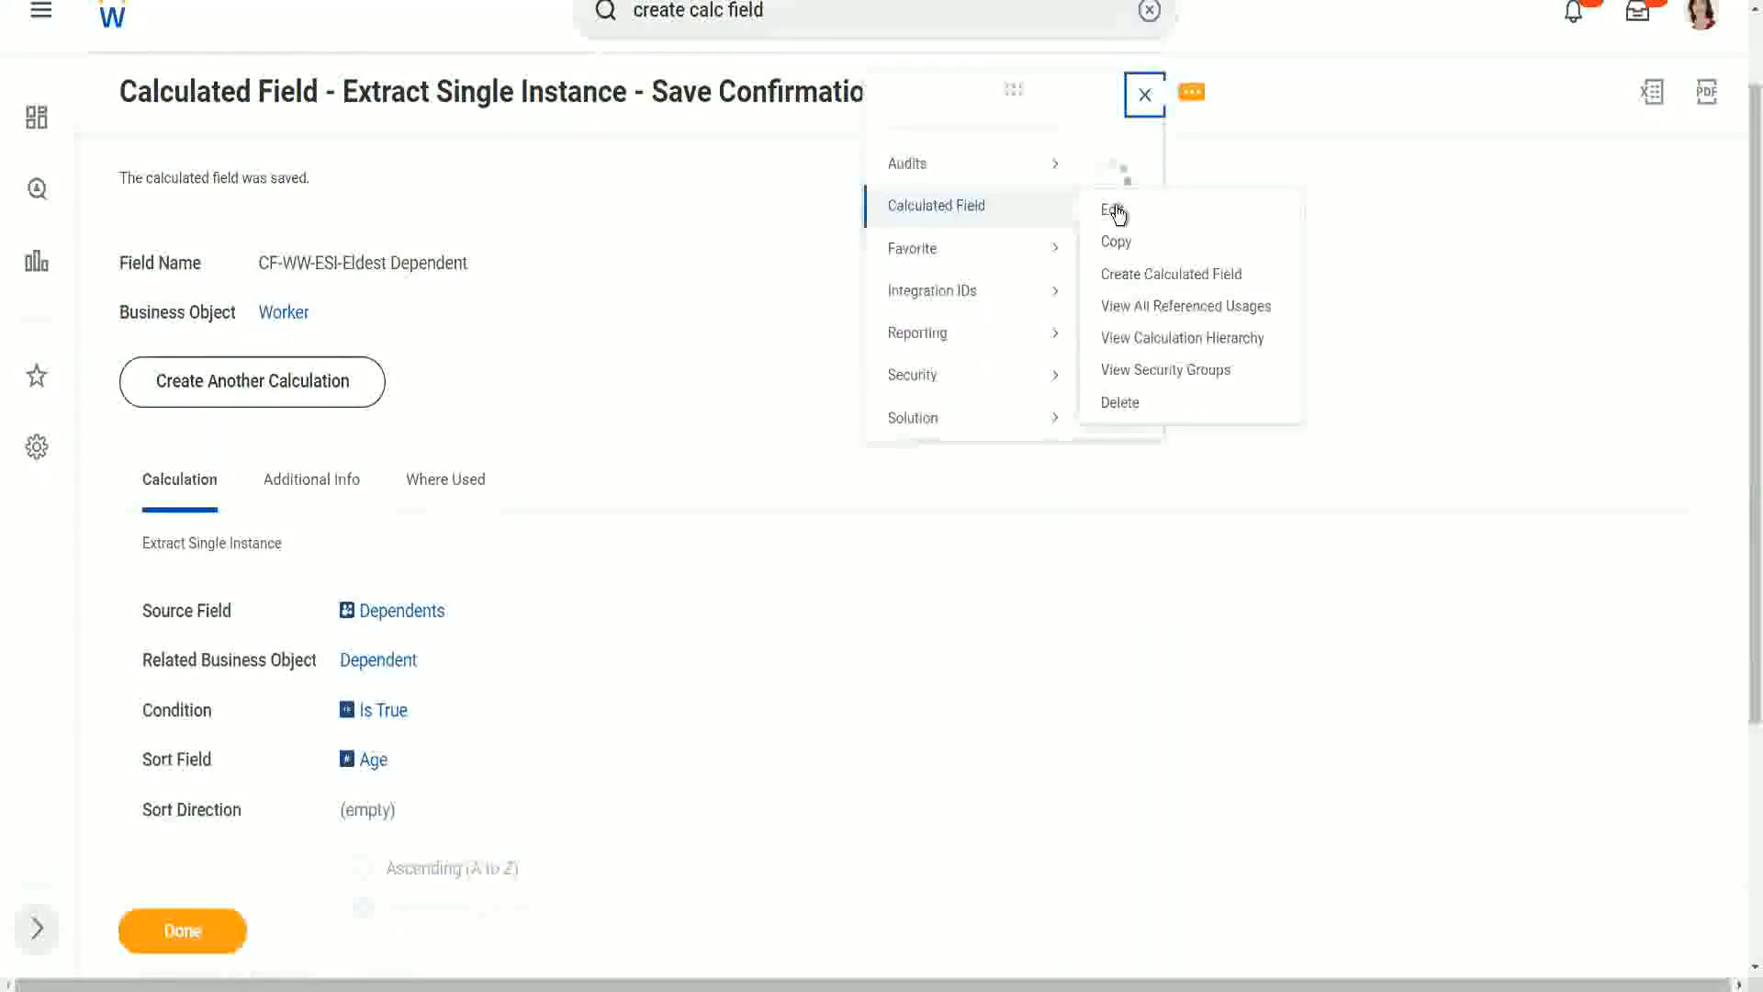
{"action": "left_click", "coordinate": [1111, 206]}
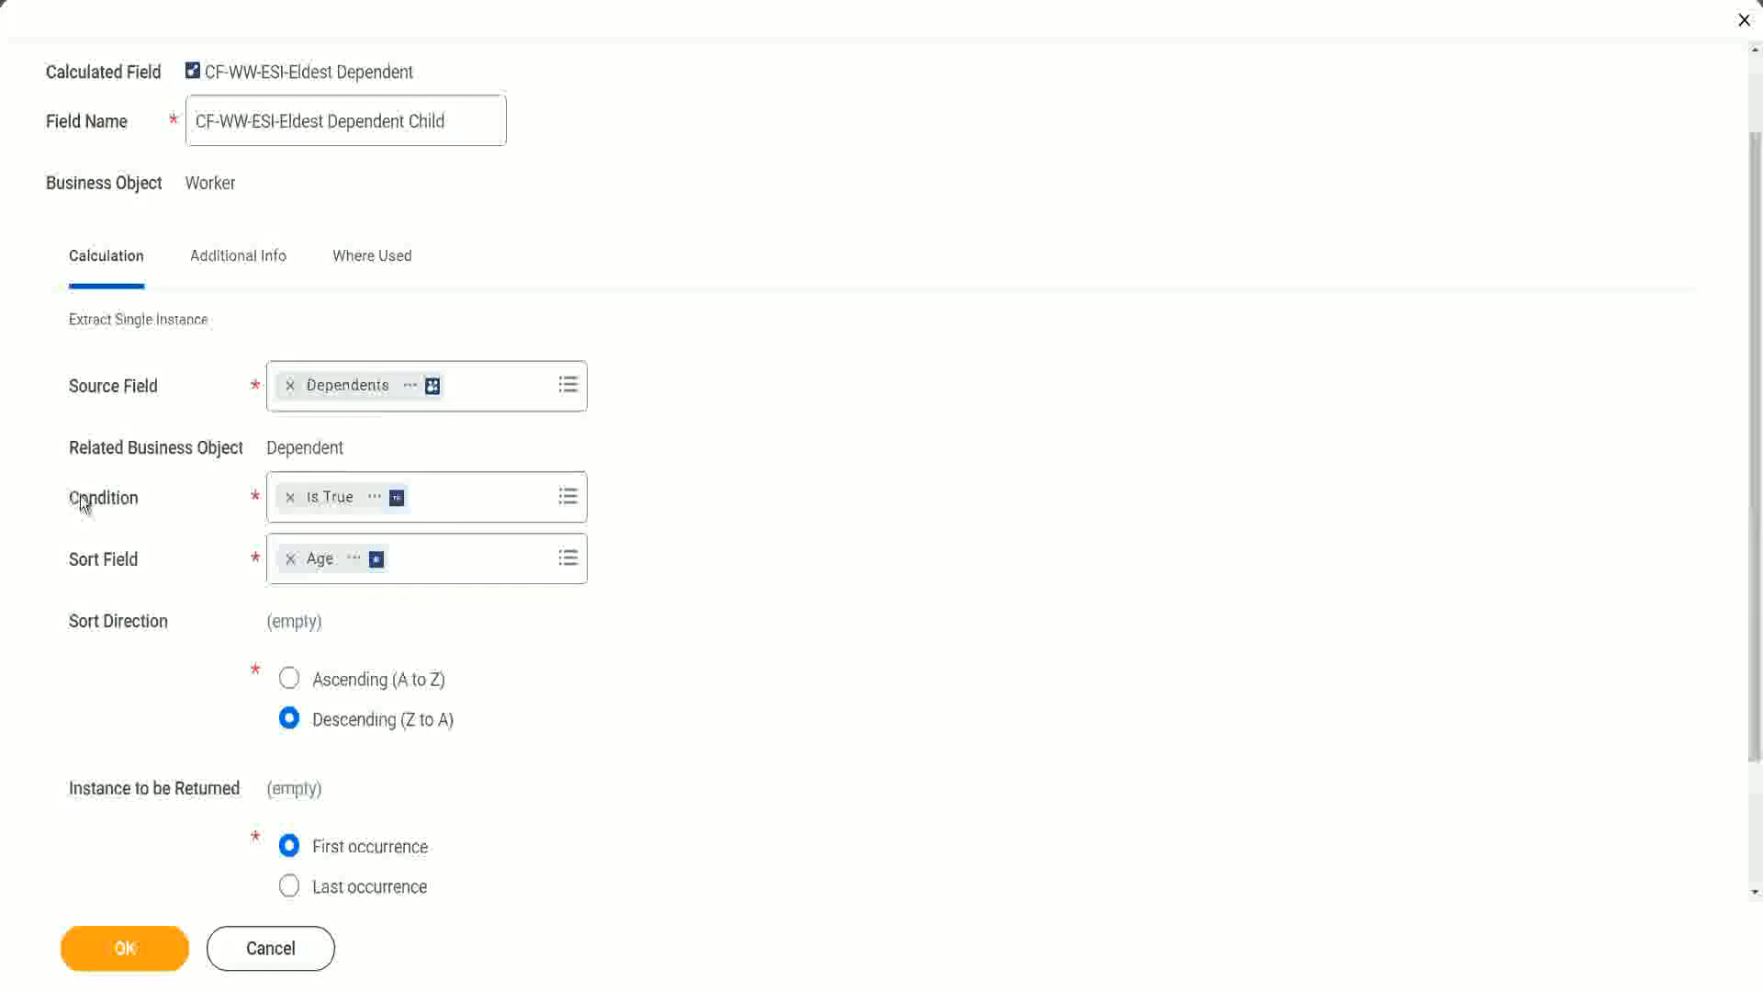
{"action": "left_click", "coordinate": [135, 501]}
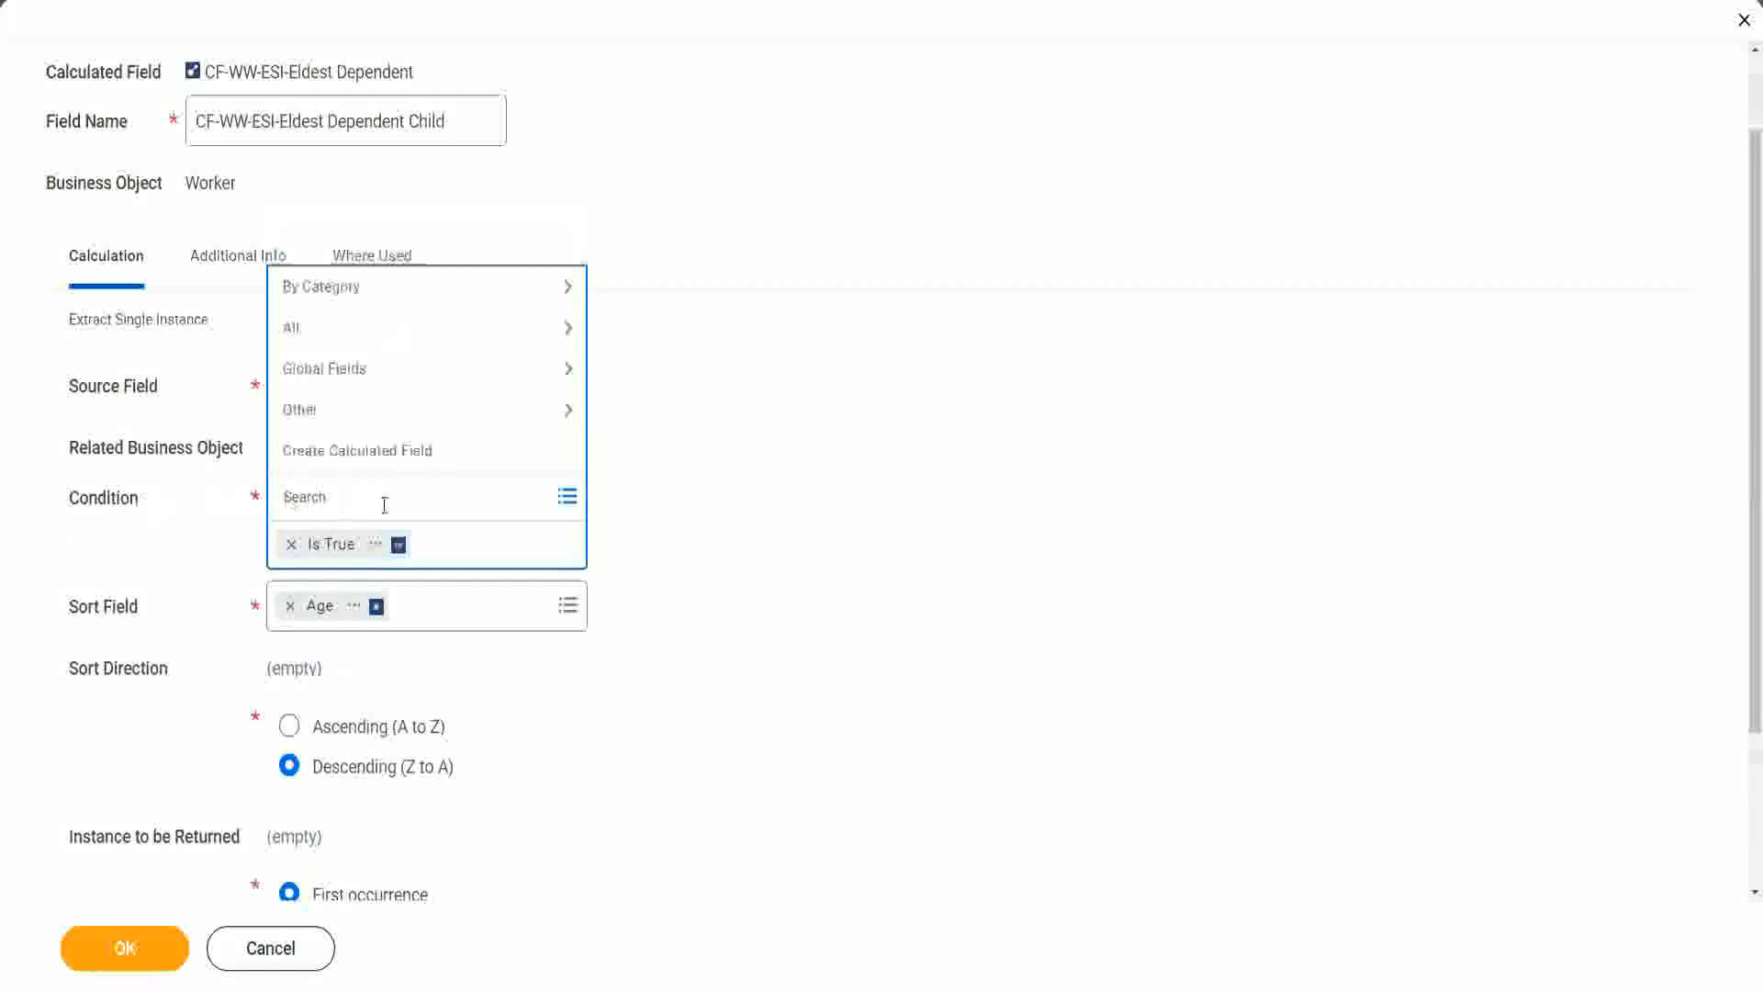